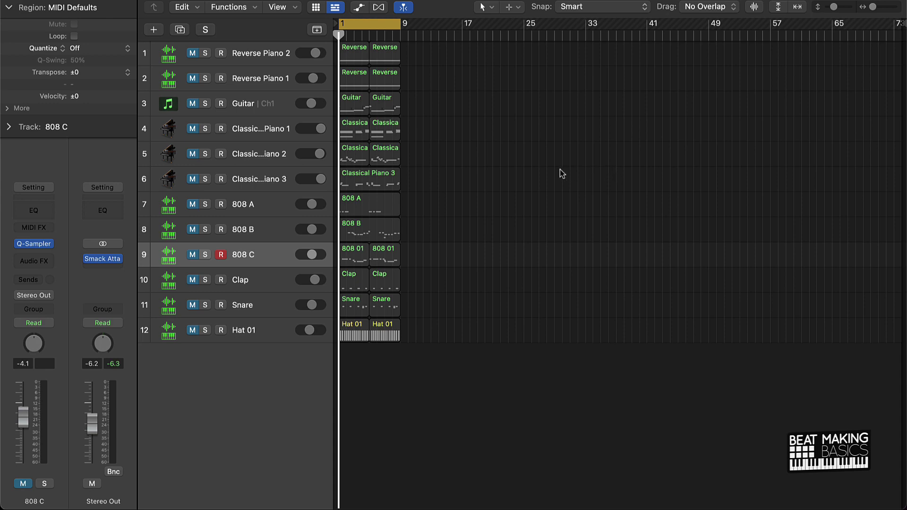
Unmute the Classical Piano 1 and Classical Piano 2 tracks and play the eight-bar loop from bar 1
{"action": "key", "text": "super+Right"}
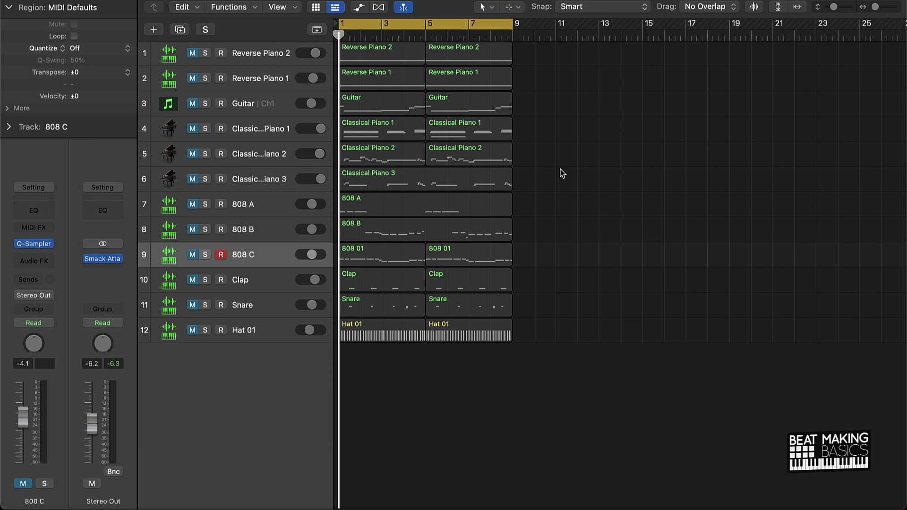
{"action": "left_click_drag", "start_coordinate": [192, 129], "coordinate": [189, 157]}
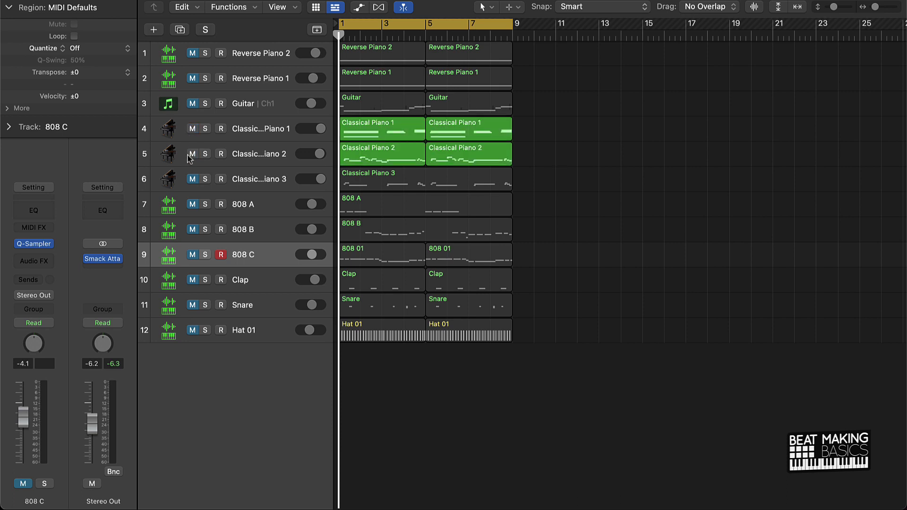
{"action": "key", "text": "space"}
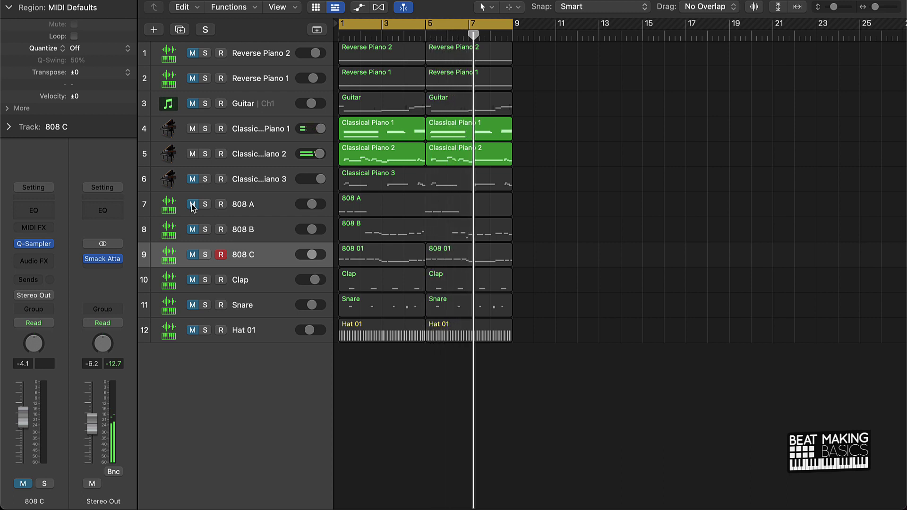
Unmute the 808 A, 808 B, Clap, Snare and Hat 01 tracks, playing the loop from the start to hear the additions
{"action": "left_click", "coordinate": [192, 204]}
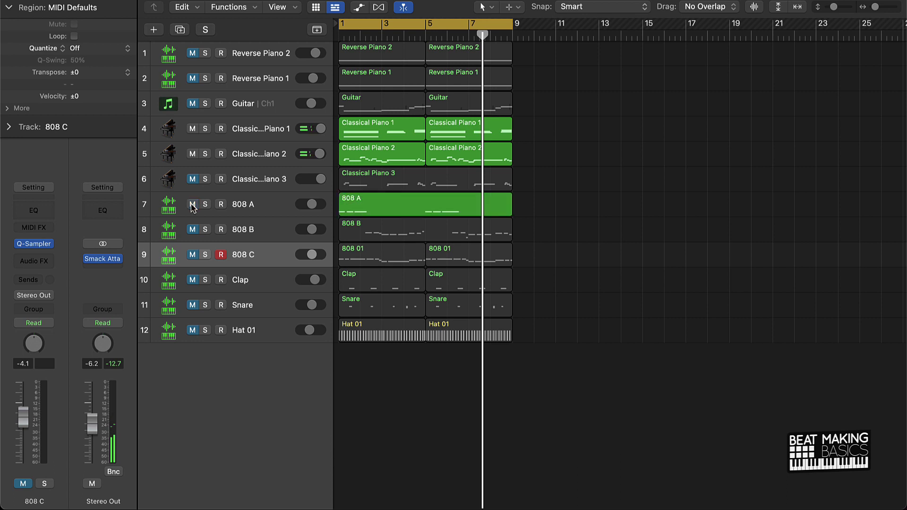
{"action": "left_click", "coordinate": [192, 229]}
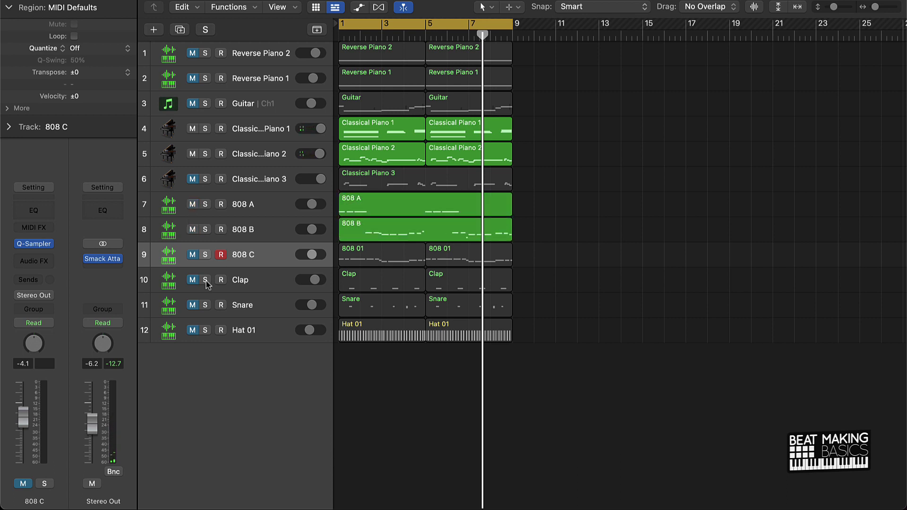
{"action": "left_click", "coordinate": [193, 281]}
{"action": "key", "text": "Return"}
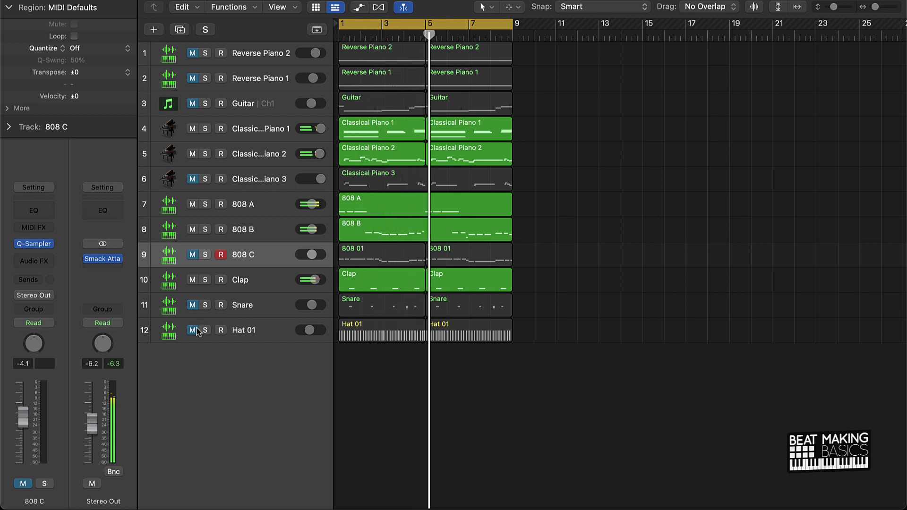
{"action": "left_click_drag", "start_coordinate": [192, 330], "coordinate": [191, 307]}
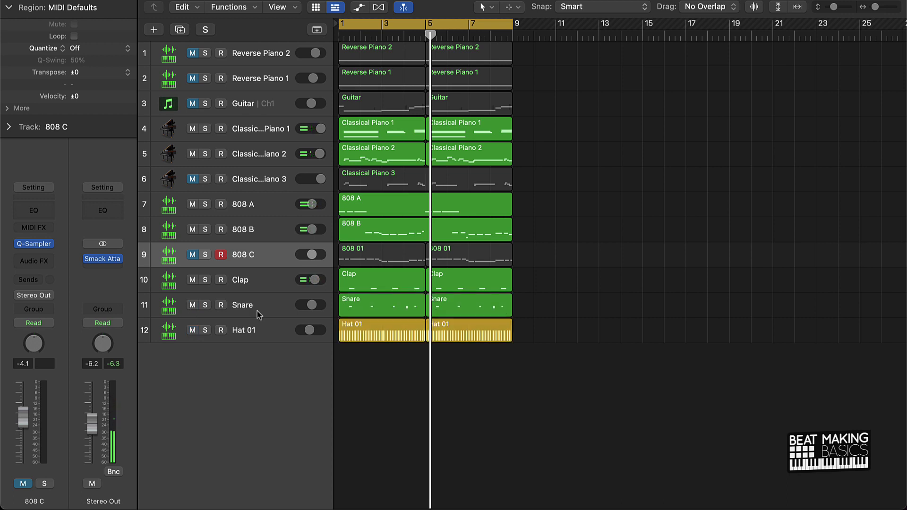
Rename the Hat 01 track as Hat
{"action": "double_click", "coordinate": [254, 335]}
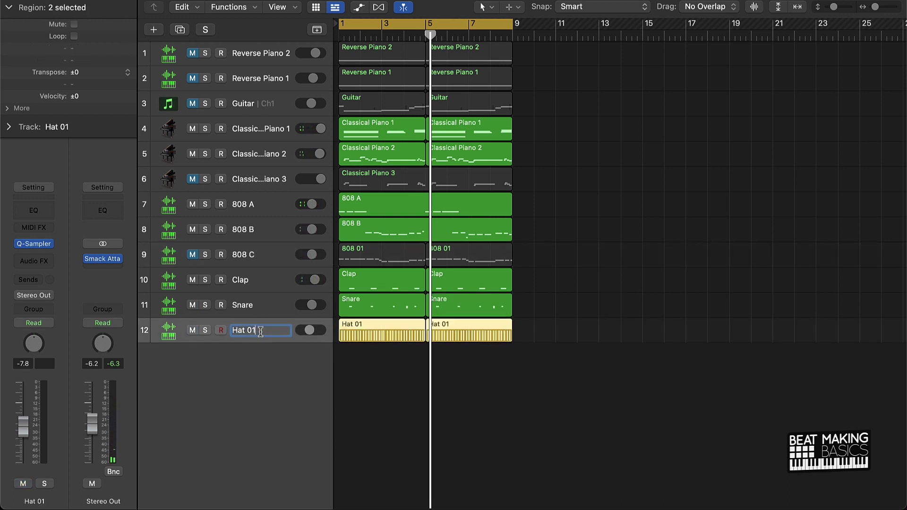
{"action": "key", "text": "BackSpace"}
{"action": "key", "text": "BackSpace"}
{"action": "key", "text": "Return"}
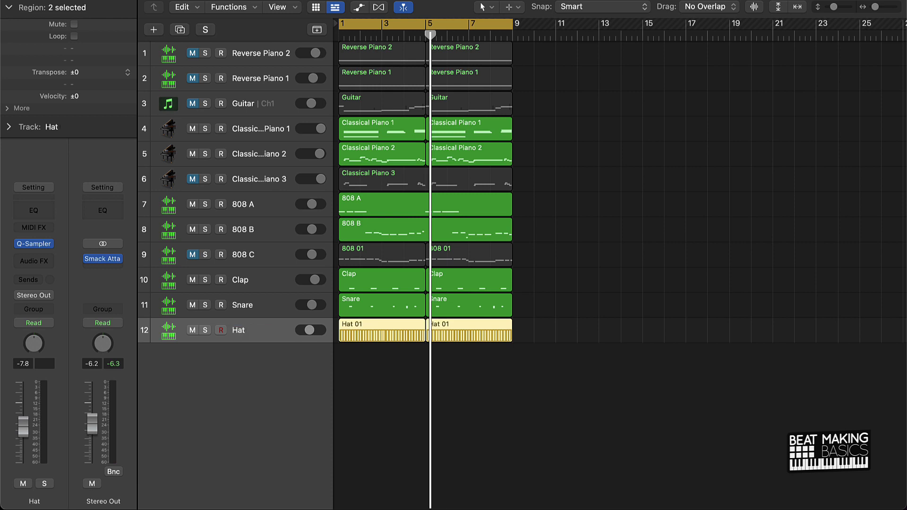
Name all regions in the project after their tracks, play the loop, and clear the region selection
{"action": "key", "text": "super+a"}
{"action": "key", "text": "alt+shift+n"}
{"action": "key", "text": "space"}
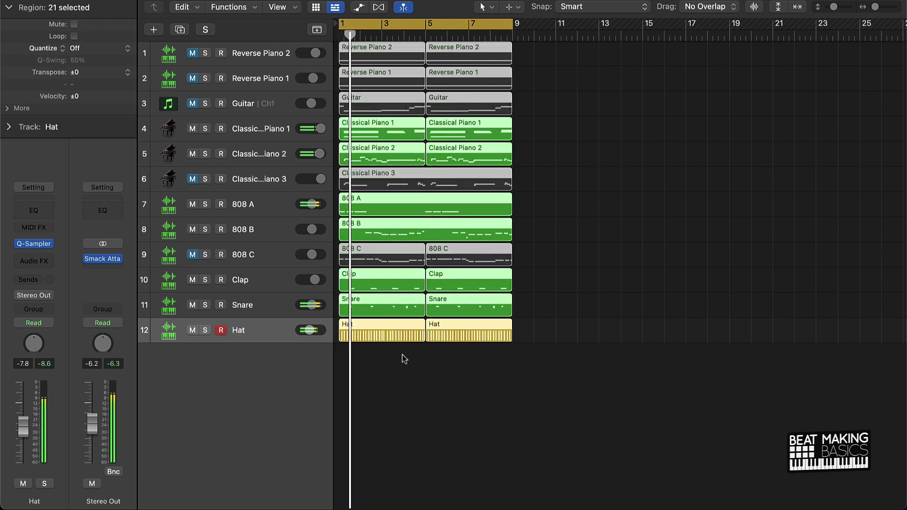
{"action": "left_click", "coordinate": [505, 381]}
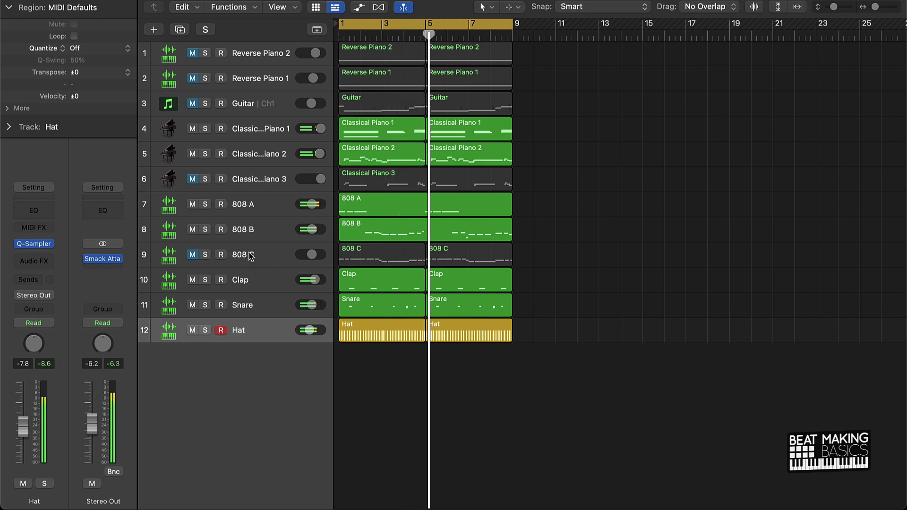
Unmute the Classical Piano 3 and Guitar tracks, playing the loop from the start with each one added
{"action": "left_click", "coordinate": [190, 183]}
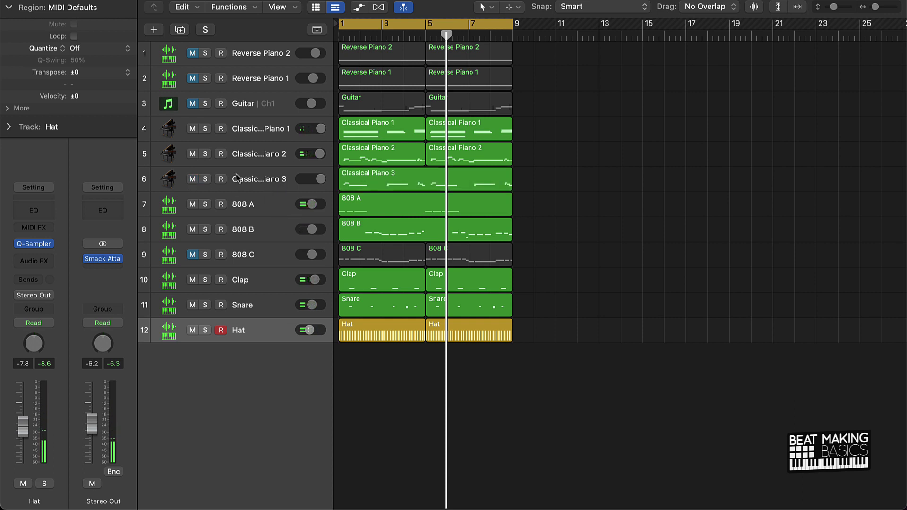
{"action": "key", "text": "Return"}
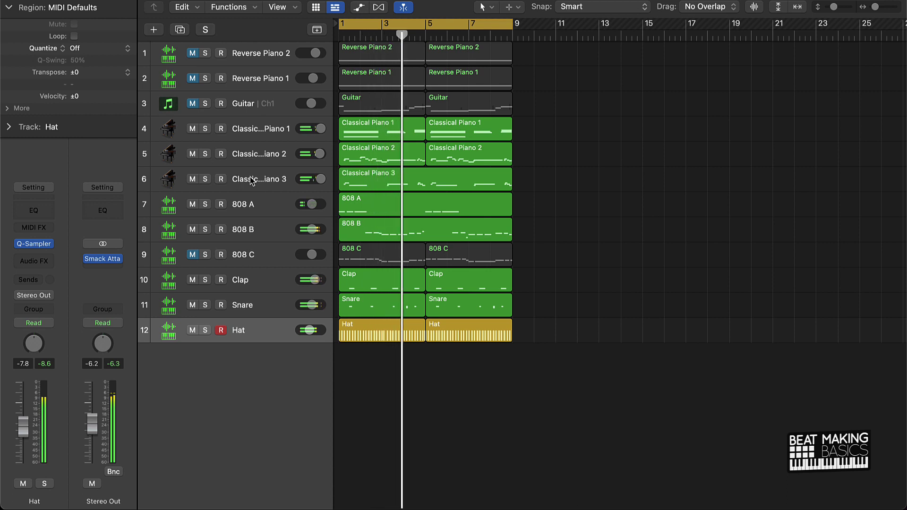
{"action": "key", "text": "space"}
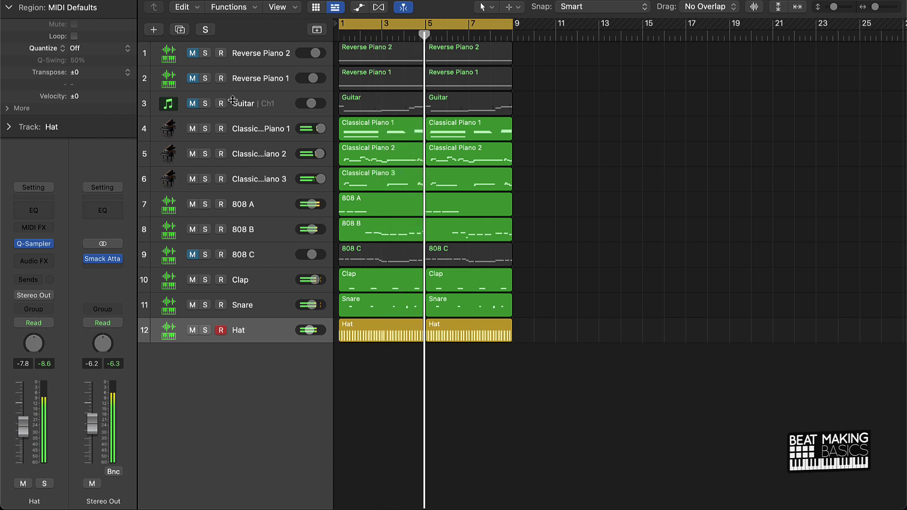
{"action": "left_click", "coordinate": [198, 101]}
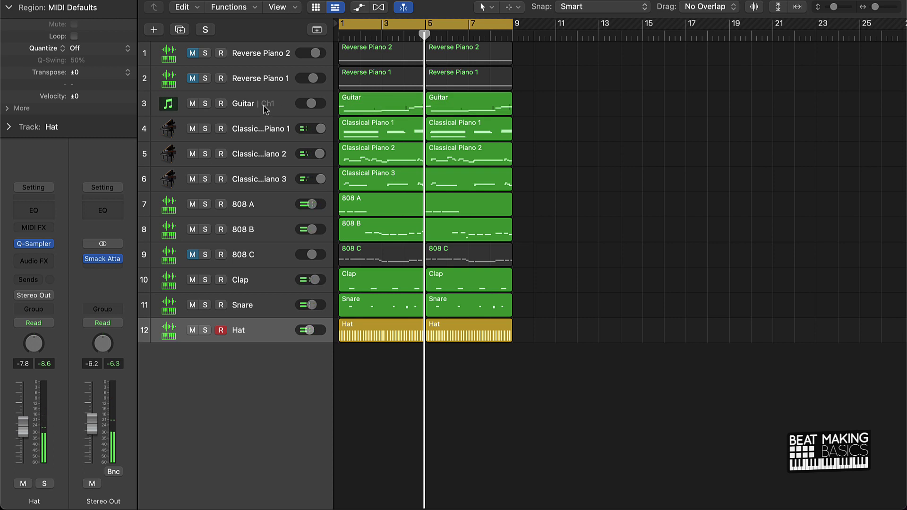
{"action": "key", "text": "Return"}
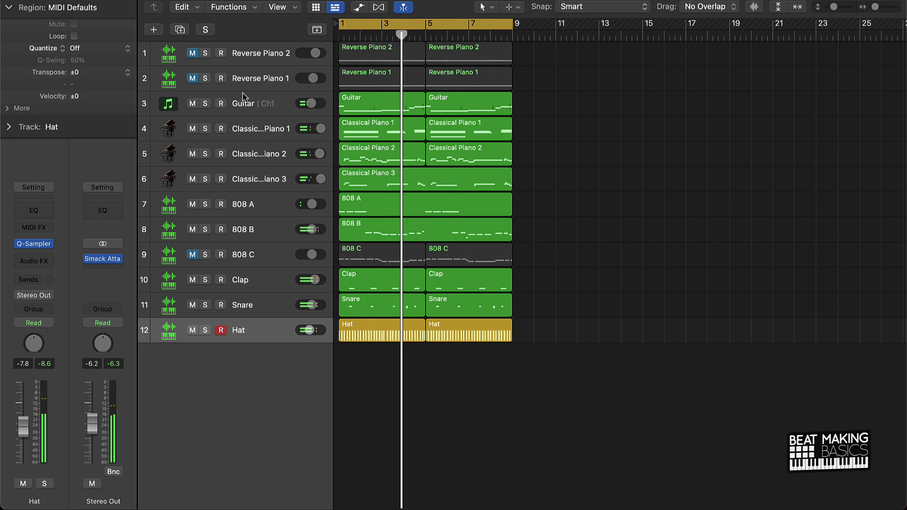
Solo the Reverse Piano 1 and Reverse Piano 2 tracks and listen to them together
{"action": "left_click", "coordinate": [205, 78]}
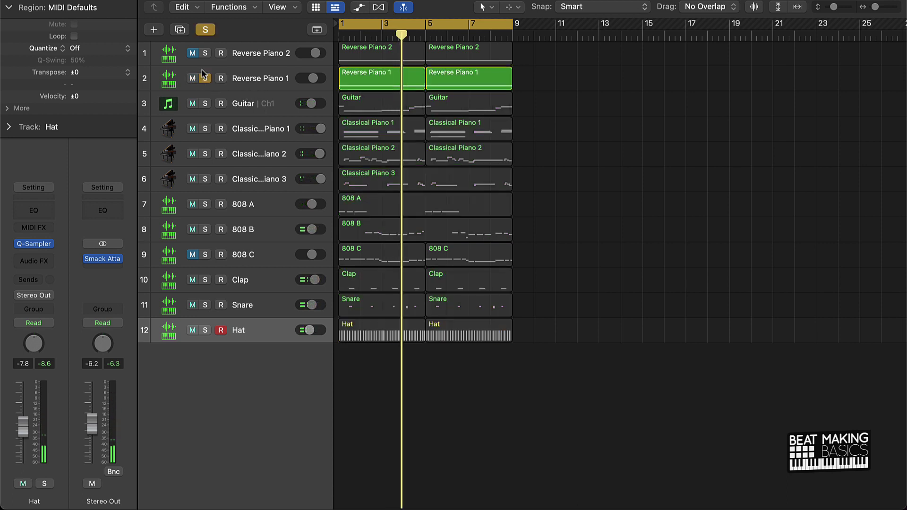
{"action": "left_click", "coordinate": [205, 53]}
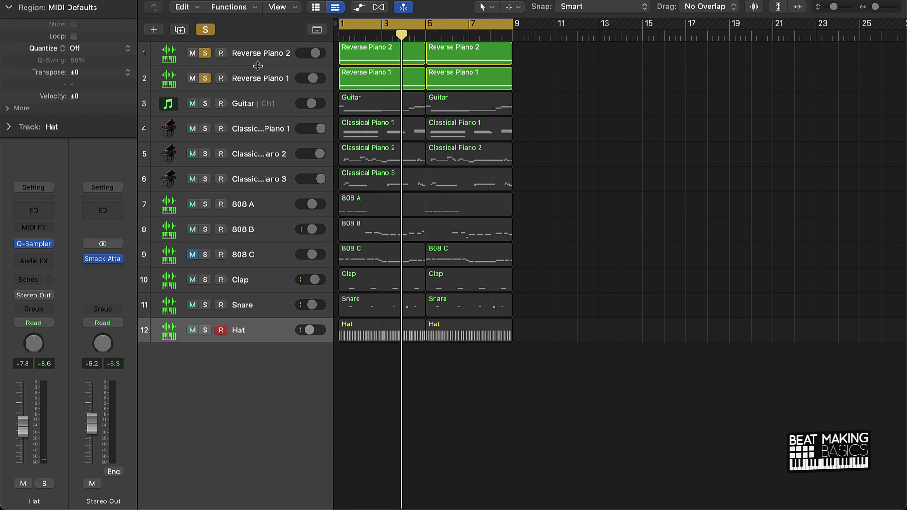
{"action": "key", "text": "space"}
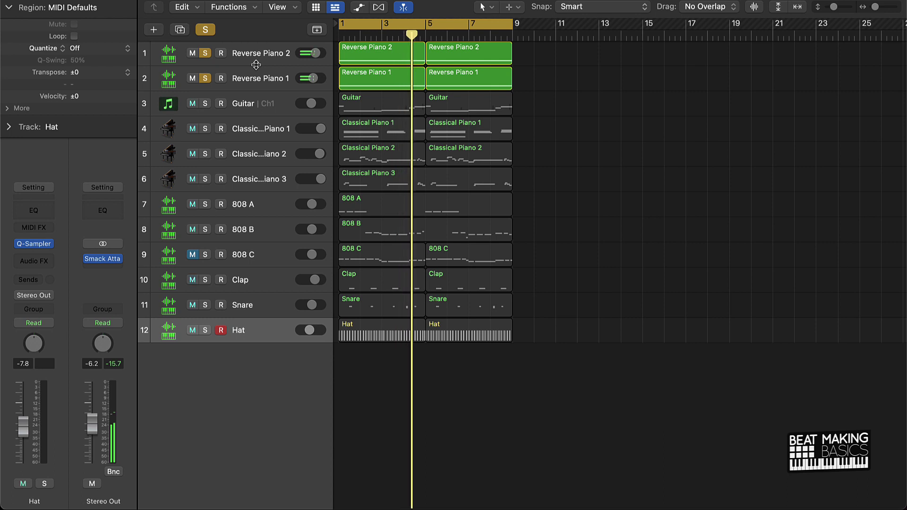
{"action": "key", "text": "space"}
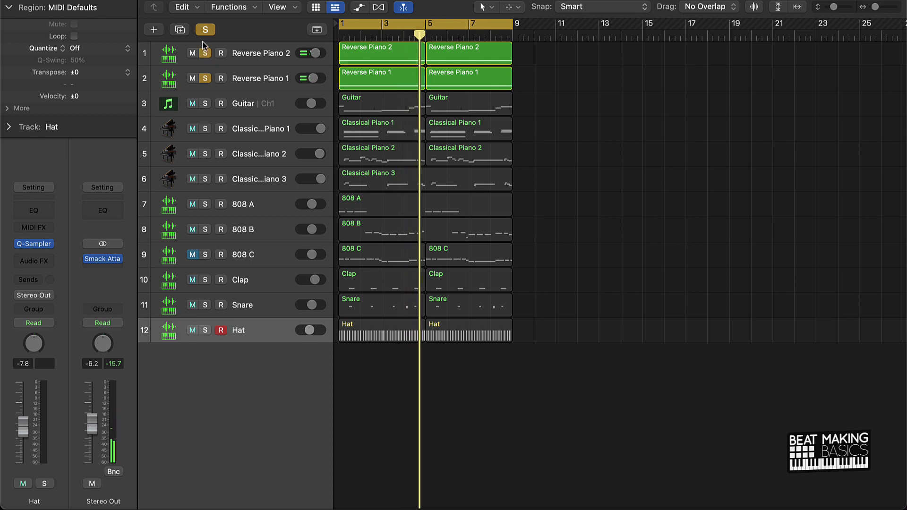
Make every track active by clearing the solos and unmuting 808 C, with the playhead back at bar 1
{"action": "left_click", "coordinate": [206, 30]}
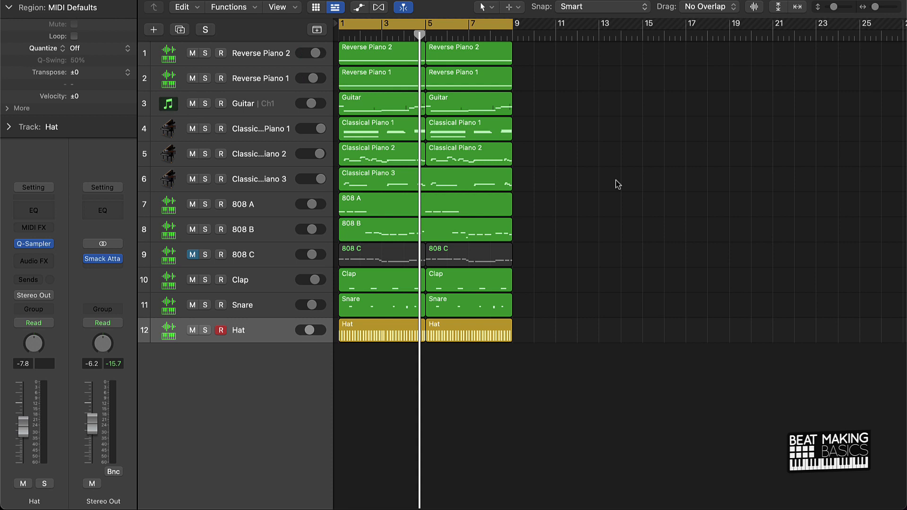
{"action": "left_click", "coordinate": [192, 255]}
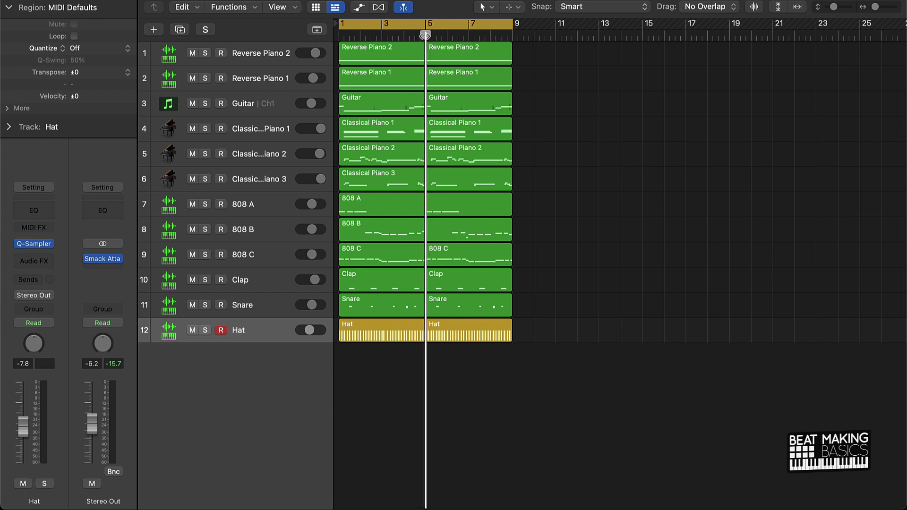
{"action": "left_click_drag", "start_coordinate": [419, 36], "coordinate": [339, 35]}
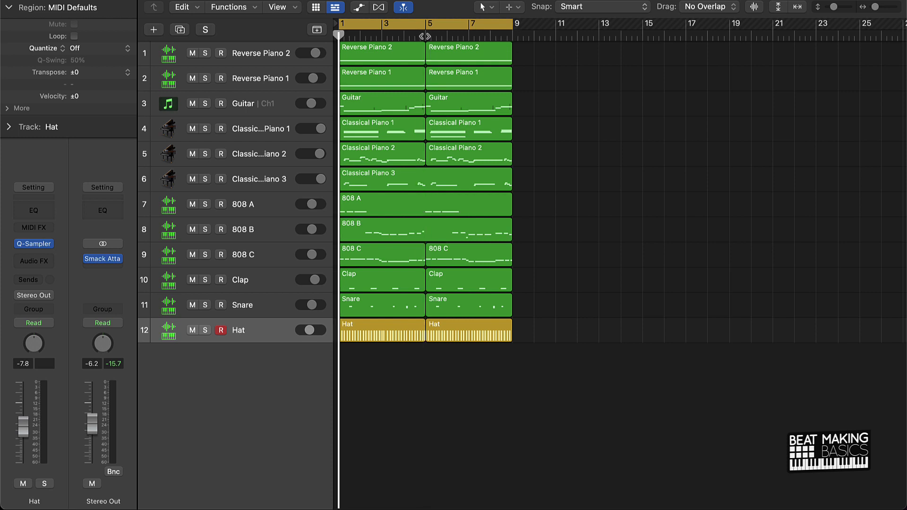
Solo Classical Piano 1, Classical Piano 2, 808 A and 808 B, and play them together from bar 1
{"action": "left_click", "coordinate": [205, 129]}
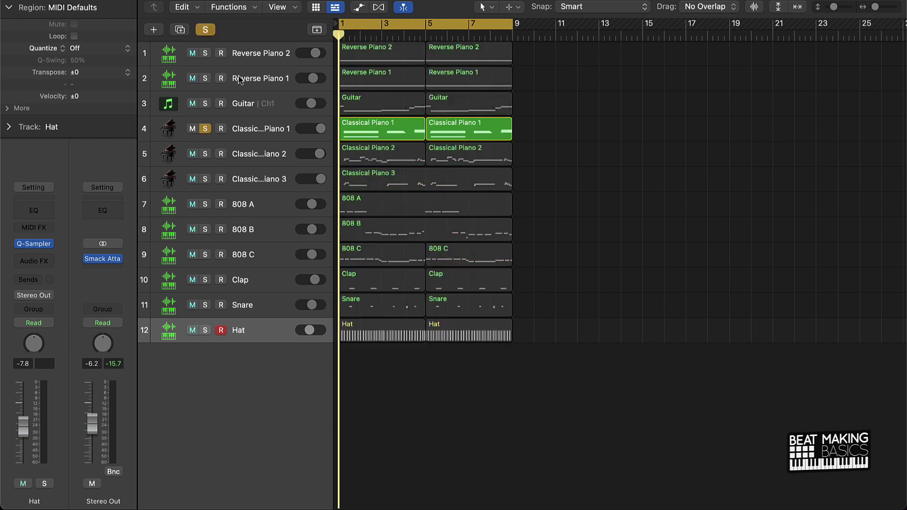
{"action": "left_click", "coordinate": [205, 154]}
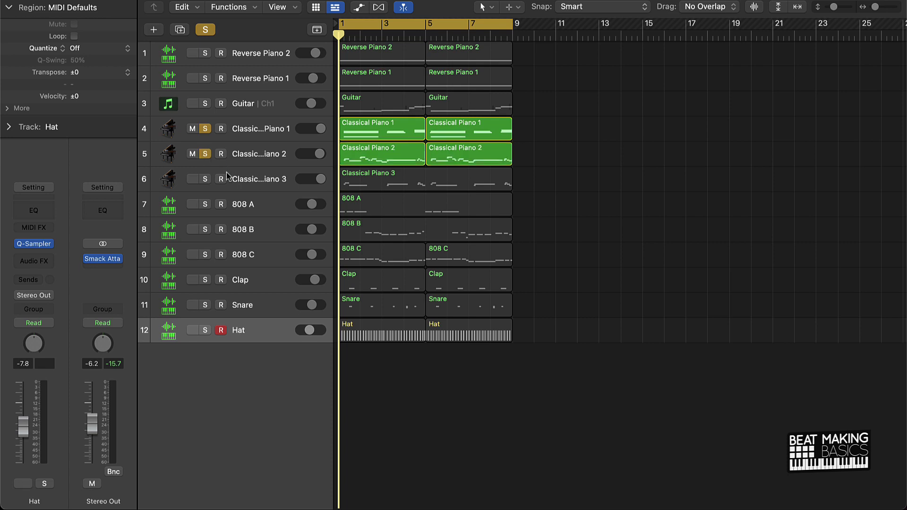
{"action": "key", "text": "space"}
{"action": "left_click", "coordinate": [205, 204]}
{"action": "key", "text": "space"}
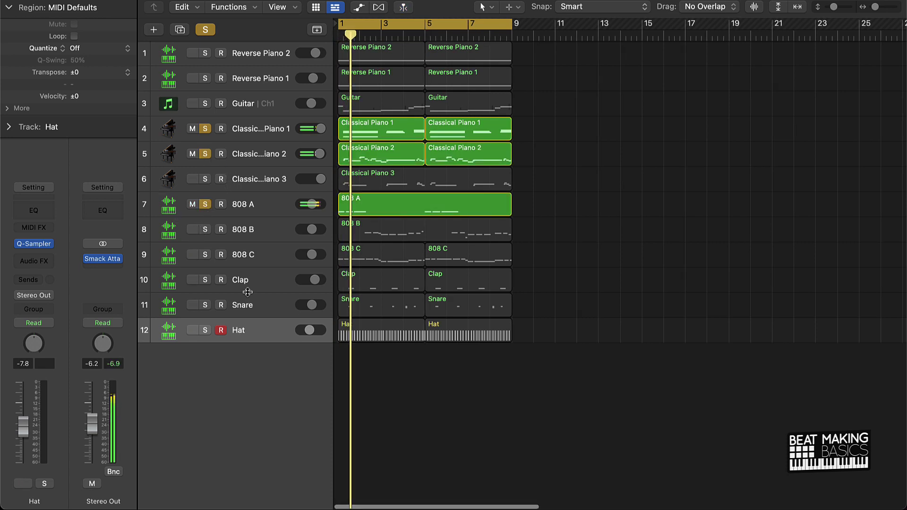
{"action": "left_click", "coordinate": [205, 230]}
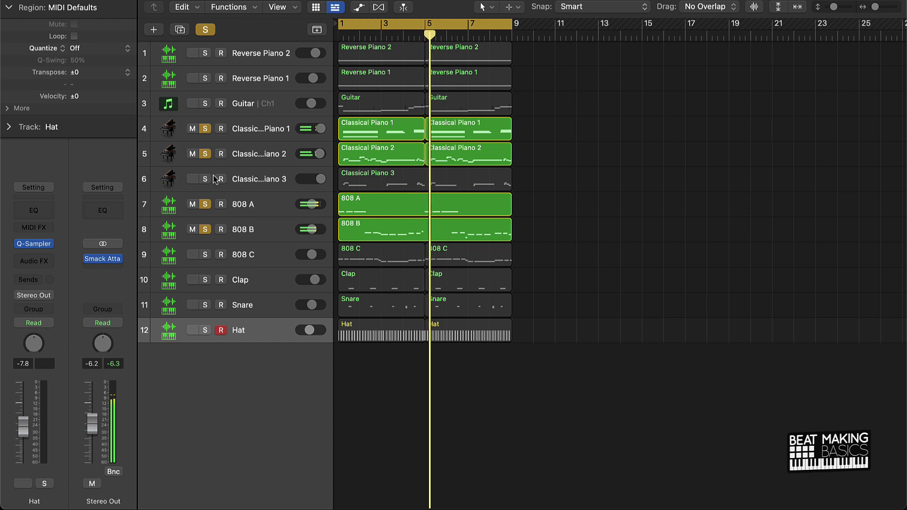
Mute the first Guitar region, starting at bar 1, and solo the Guitar track along with the soloed piano and 808 tracks
{"action": "left_click", "coordinate": [205, 103]}
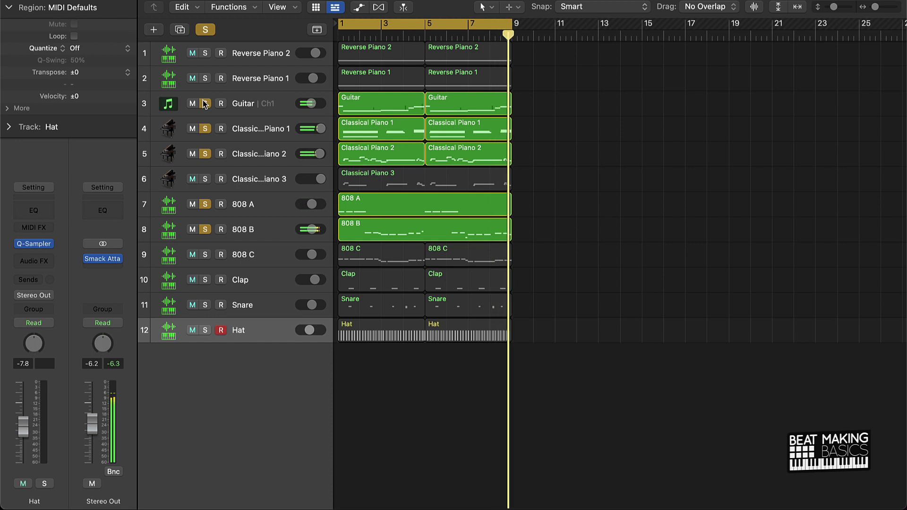
{"action": "left_click", "coordinate": [205, 104]}
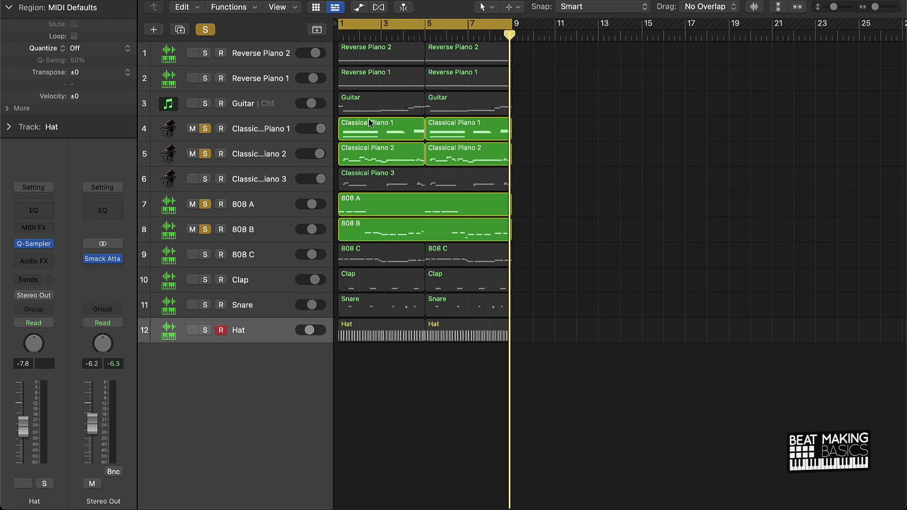
{"action": "left_click", "coordinate": [369, 102]}
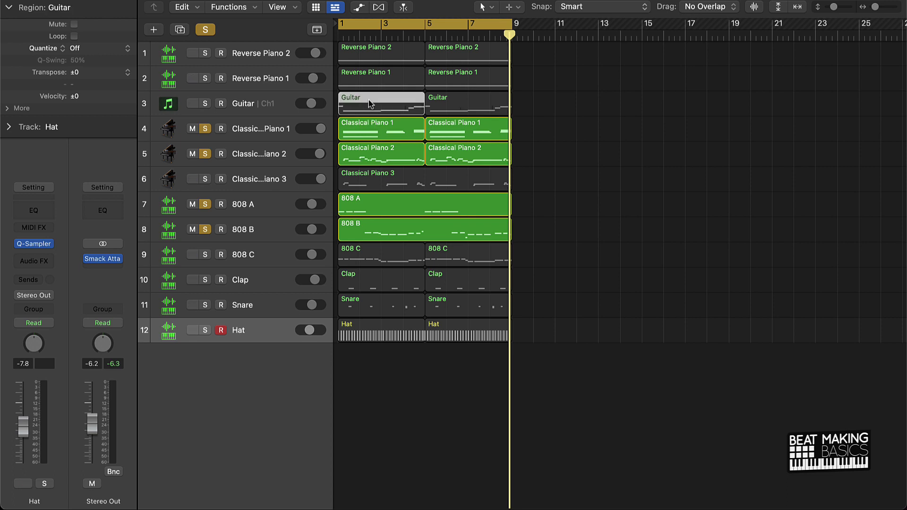
{"action": "key", "text": "ctrl+m"}
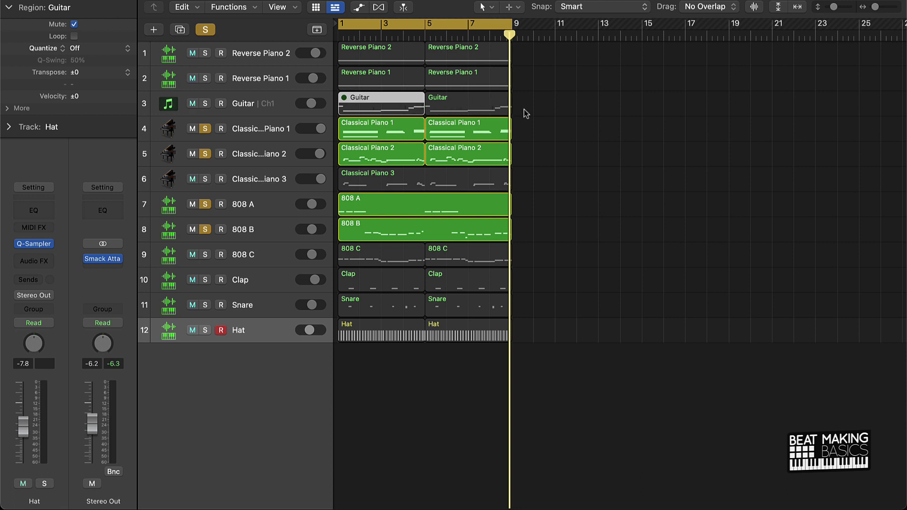
{"action": "left_click", "coordinate": [205, 105]}
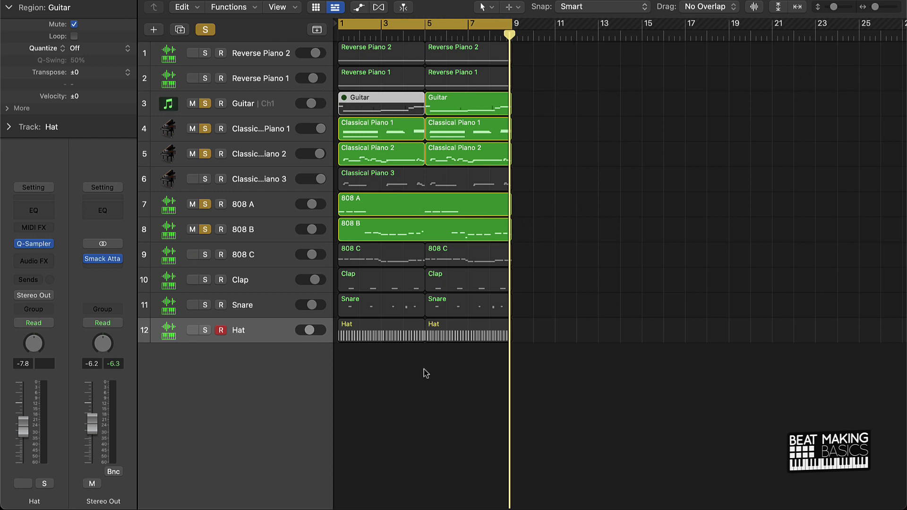
Clear all track solos and mute both regions on each of the 808 C, Clap, Snare and Hat tracks
{"action": "left_click_drag", "start_coordinate": [537, 256], "coordinate": [350, 381]}
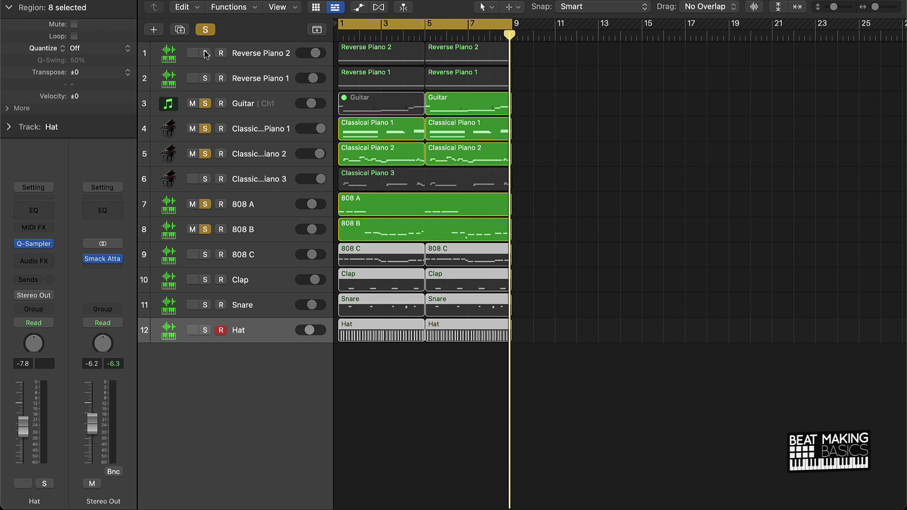
{"action": "left_click", "coordinate": [205, 31]}
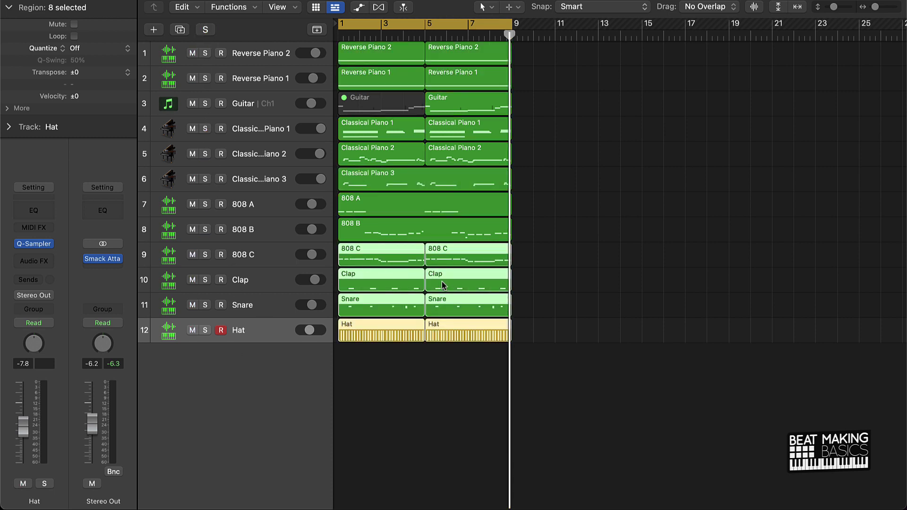
{"action": "key", "text": "ctrl+m"}
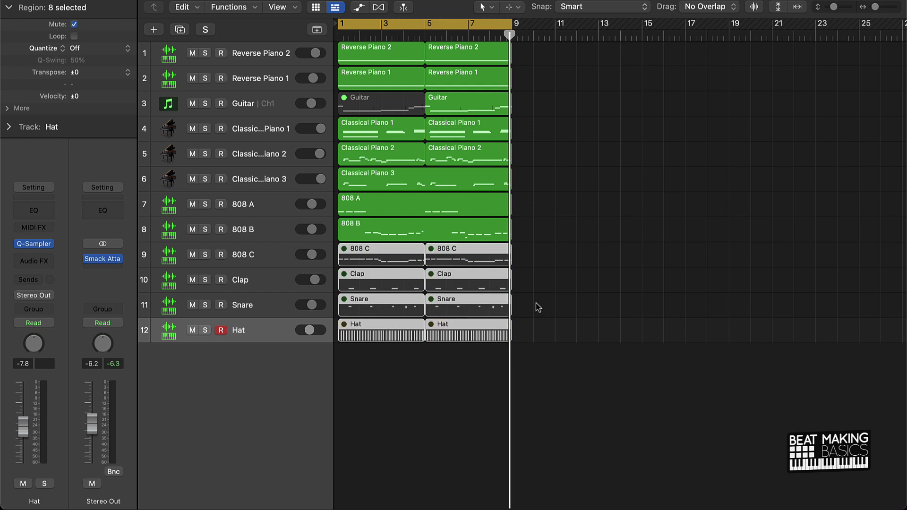
Mute the Classical Piano 3 region and both regions on each of the Reverse Piano 1 and Reverse Piano 2 tracks
{"action": "left_click", "coordinate": [588, 234]}
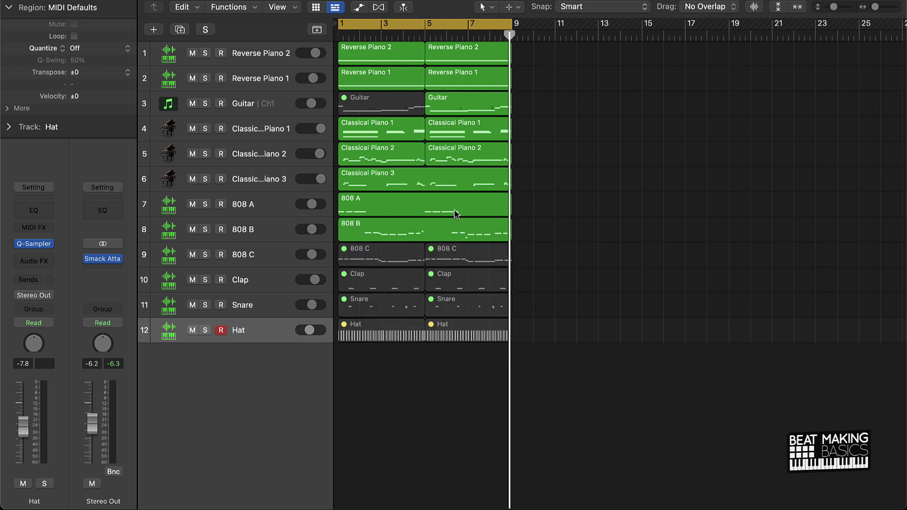
{"action": "left_click", "coordinate": [415, 177]}
{"action": "left_click", "coordinate": [444, 71], "text": "shift"}
{"action": "left_click", "coordinate": [387, 73], "text": "shift"}
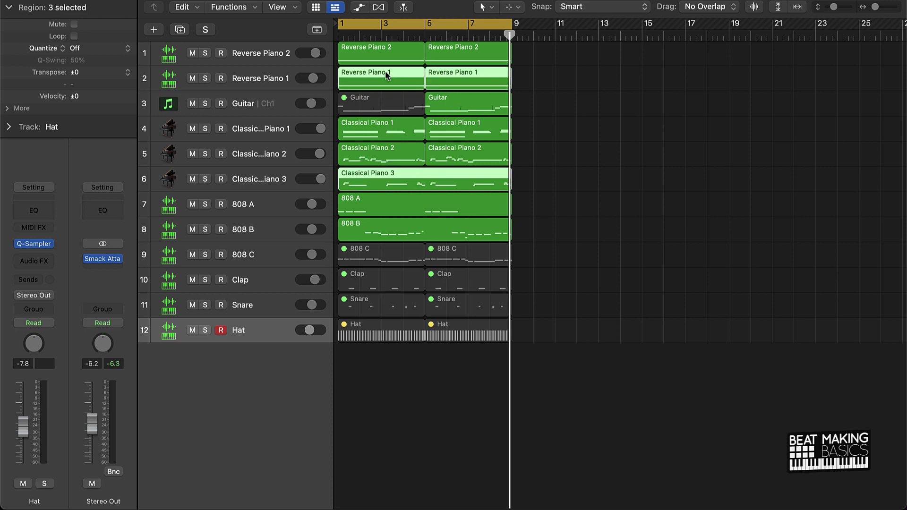
{"action": "left_click", "coordinate": [389, 55], "text": "shift"}
{"action": "left_click", "coordinate": [447, 54], "text": "shift"}
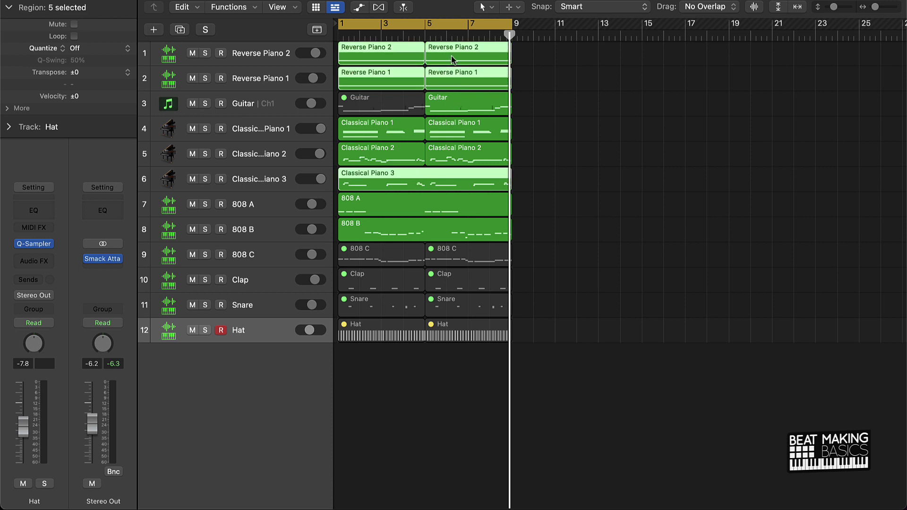
{"action": "key", "text": "ctrl+m"}
{"action": "left_click", "coordinate": [681, 130]}
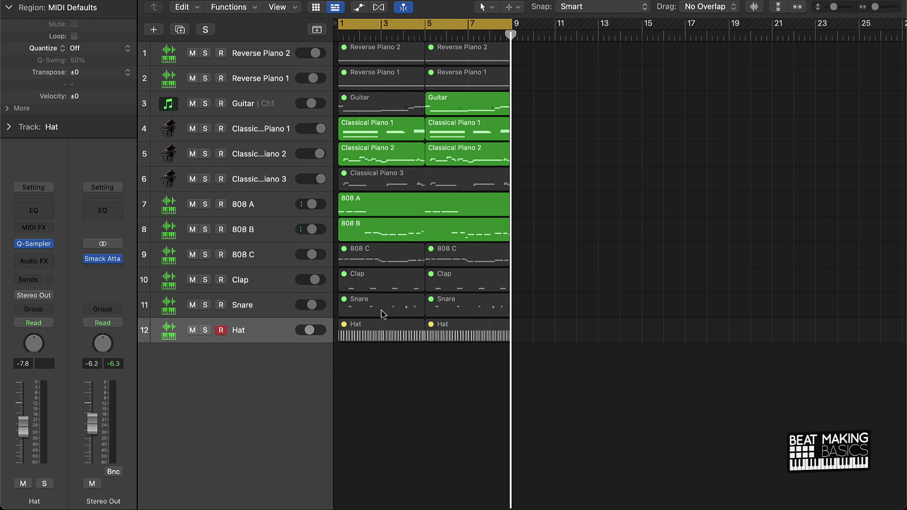
Repeat all the regions of the first eight bars once from bar 9, and unmute every copied region
{"action": "left_click_drag", "start_coordinate": [371, 401], "coordinate": [507, 44]}
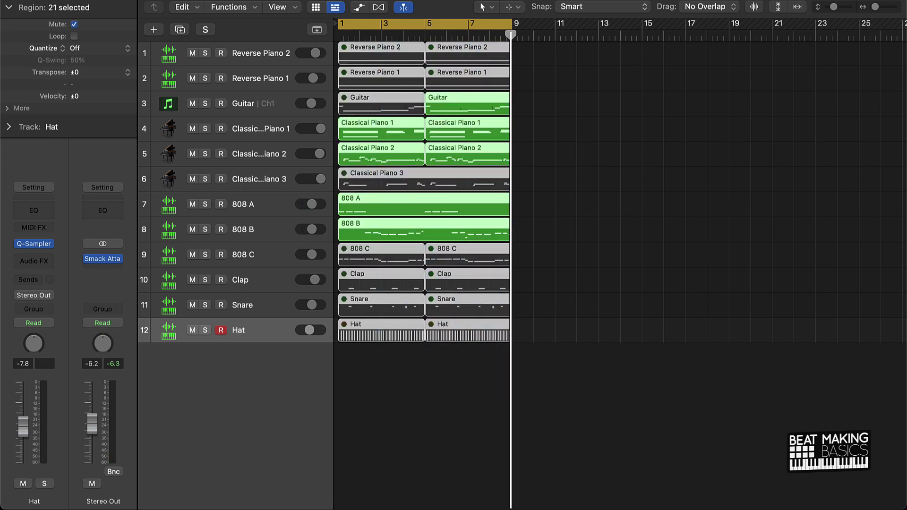
{"action": "key", "text": "super+r"}
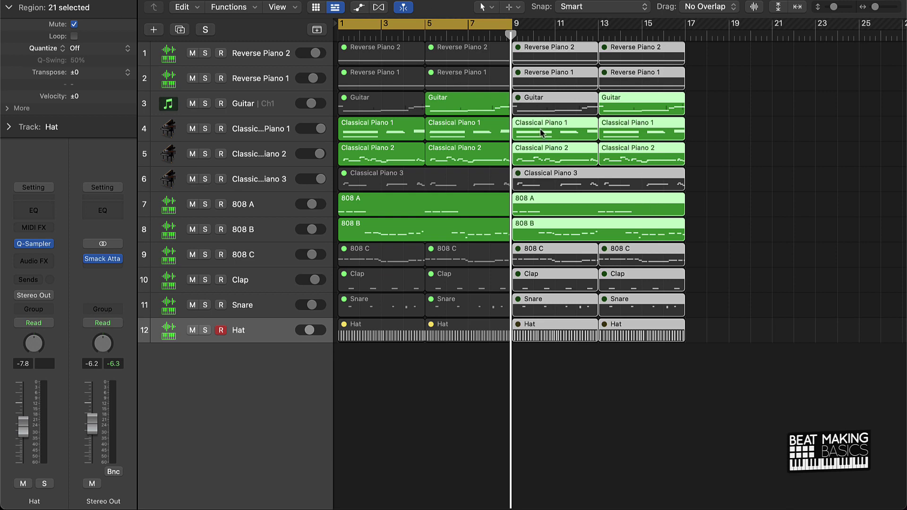
{"action": "key", "text": "ctrl+m"}
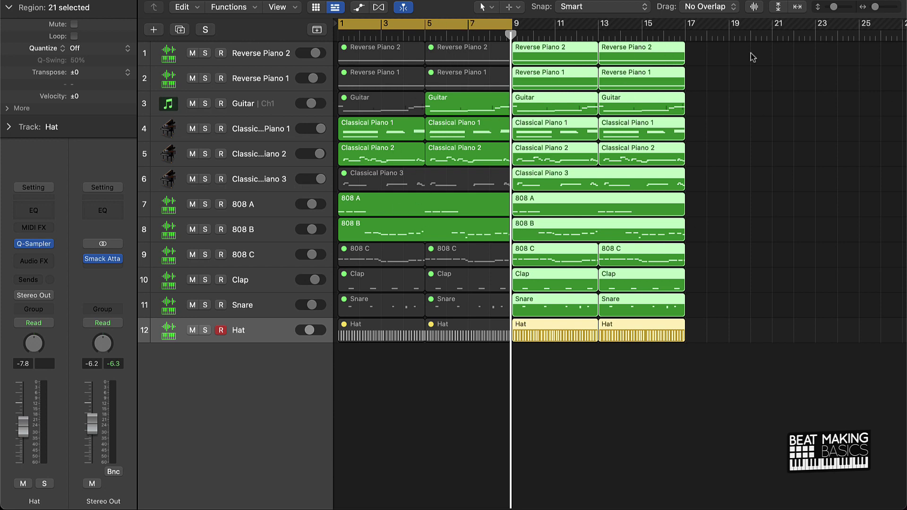
{"action": "left_click", "coordinate": [803, 90]}
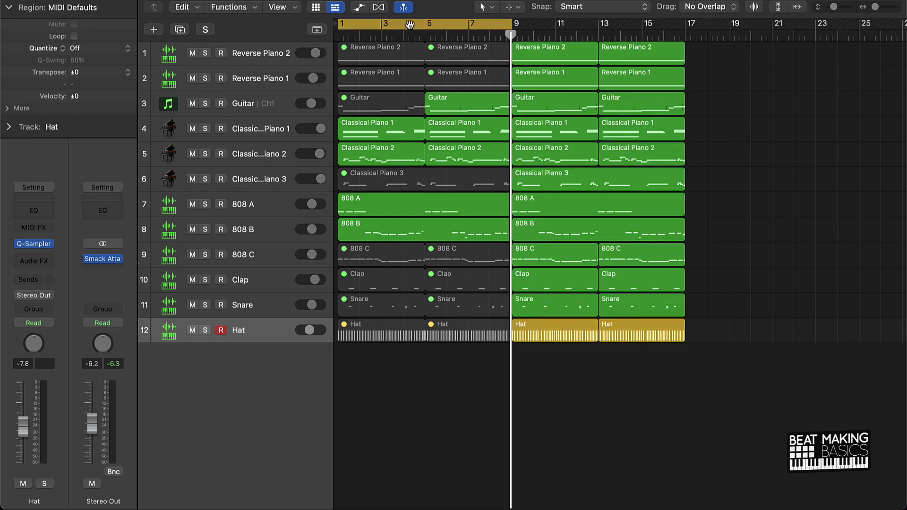
Move the cycle range to bars 9–17 and mute the Reverse Piano 1 and 2 tracks and their regions in that range
{"action": "left_click_drag", "start_coordinate": [410, 24], "coordinate": [583, 24]}
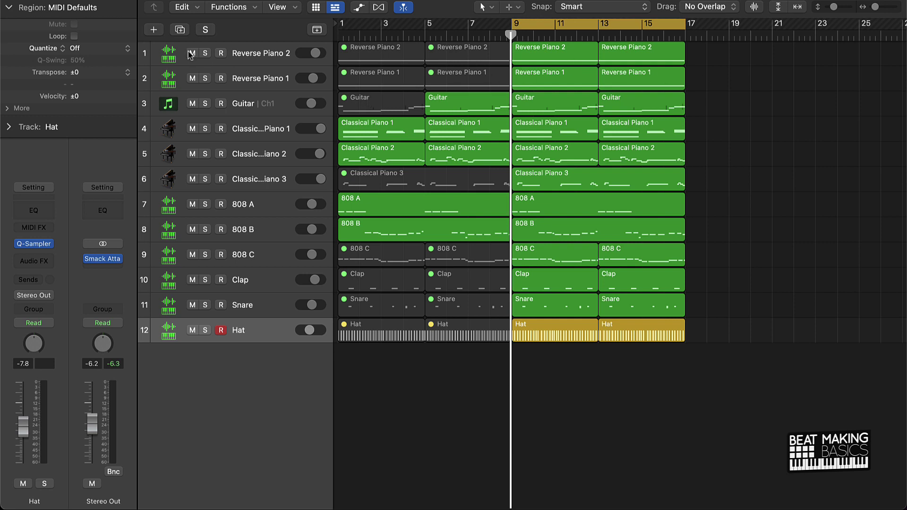
{"action": "left_click_drag", "start_coordinate": [191, 54], "coordinate": [193, 76]}
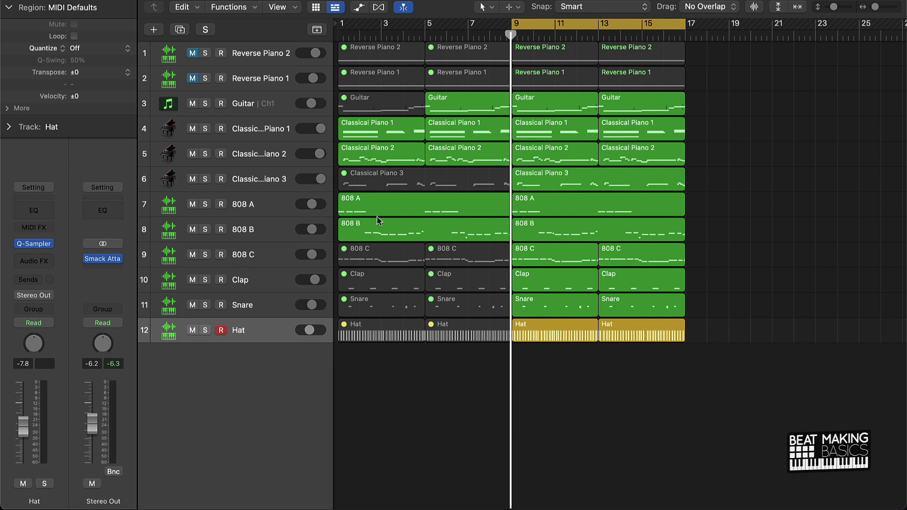
{"action": "left_click_drag", "start_coordinate": [715, 60], "coordinate": [543, 85]}
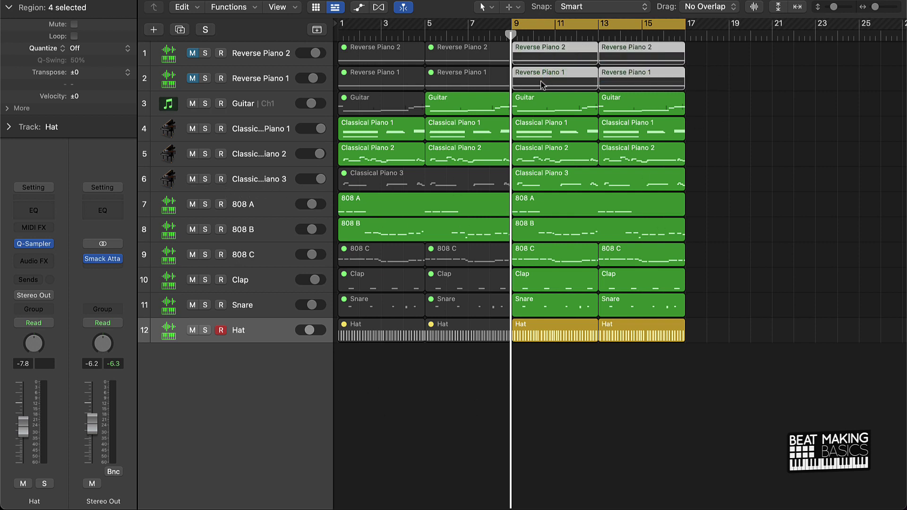
{"action": "key", "text": "ctrl+m"}
{"action": "left_click", "coordinate": [733, 101]}
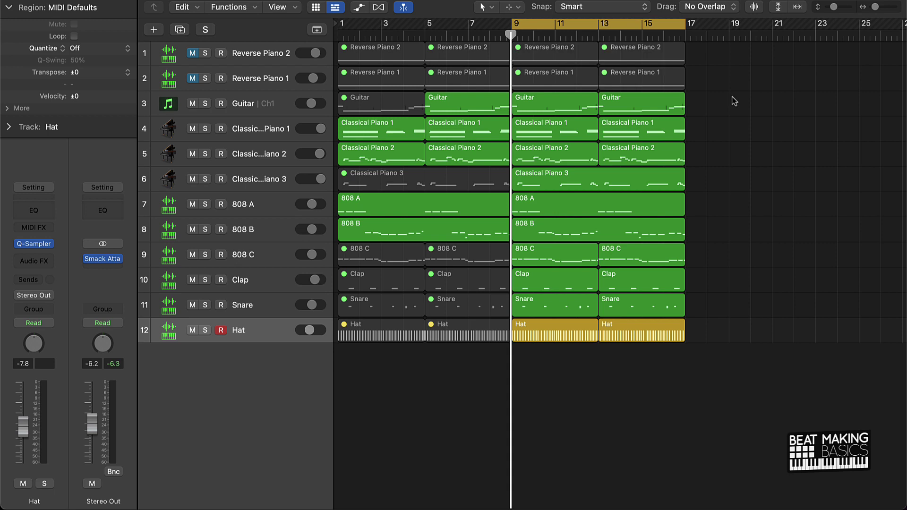
Play the section from bar 9 and mute both 808 C regions in bars 9–17
{"action": "key", "text": "space"}
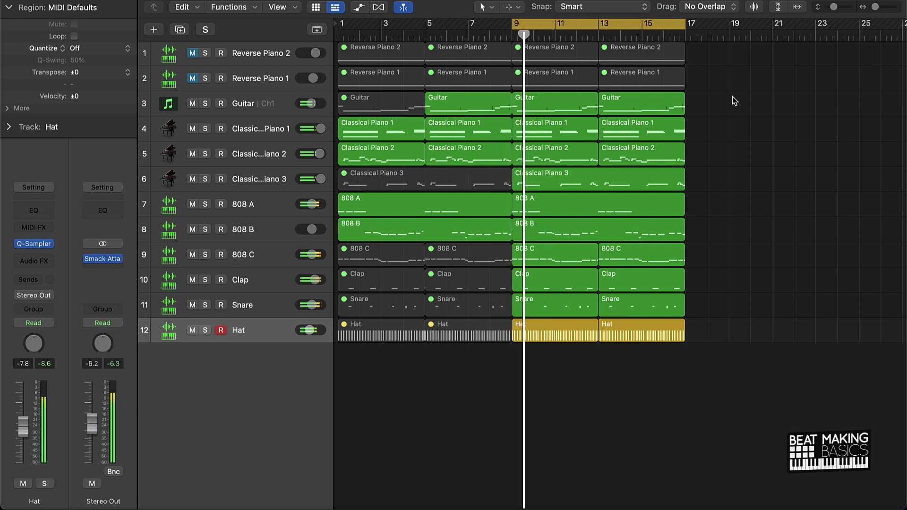
{"action": "left_click", "coordinate": [553, 257]}
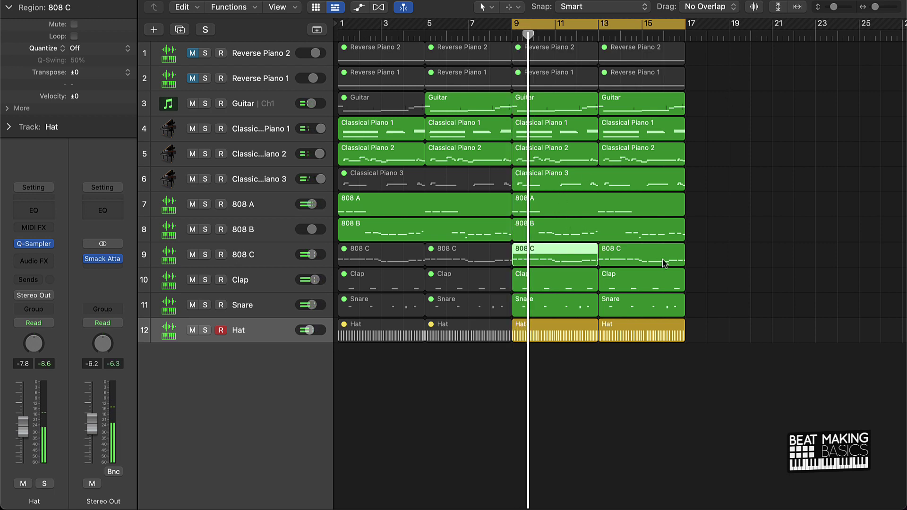
{"action": "left_click", "coordinate": [662, 258], "text": "shift"}
{"action": "key", "text": "ctrl+m"}
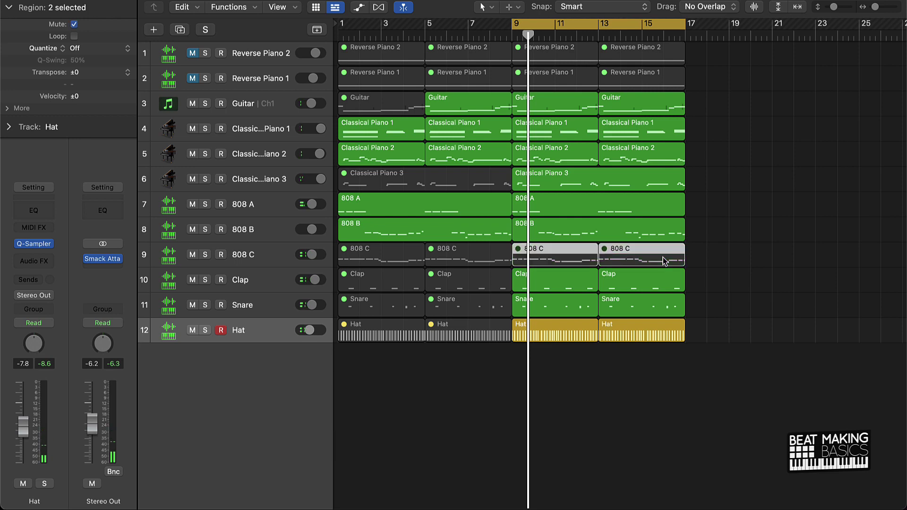
{"action": "left_click", "coordinate": [853, 169]}
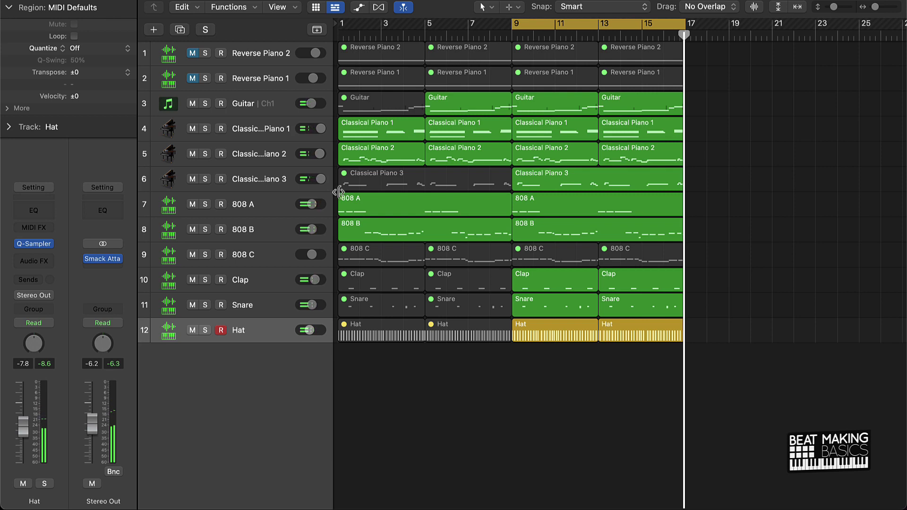
Turn off the cycle range and return the playhead to bar 1
{"action": "scroll", "coordinate": [577, 236], "scroll_direction": "right", "scroll_amount": 10}
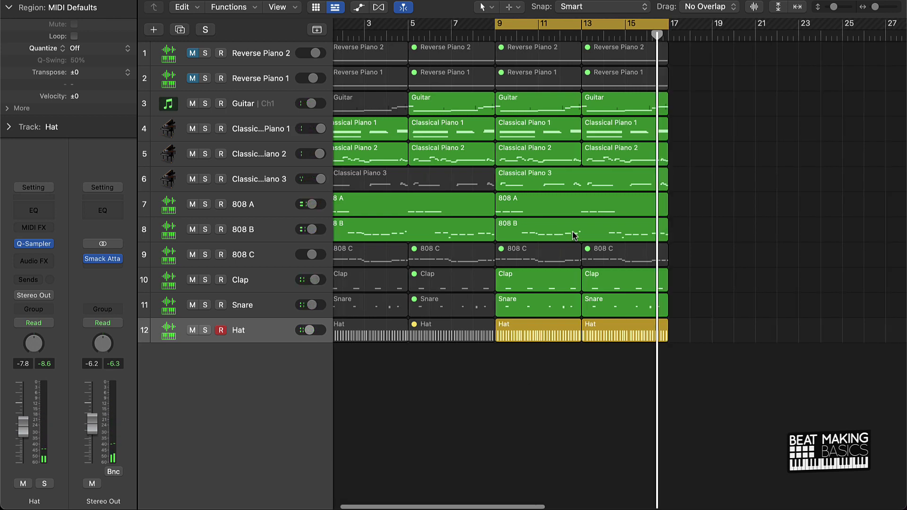
{"action": "scroll", "coordinate": [539, 225], "scroll_direction": "left", "scroll_amount": 10}
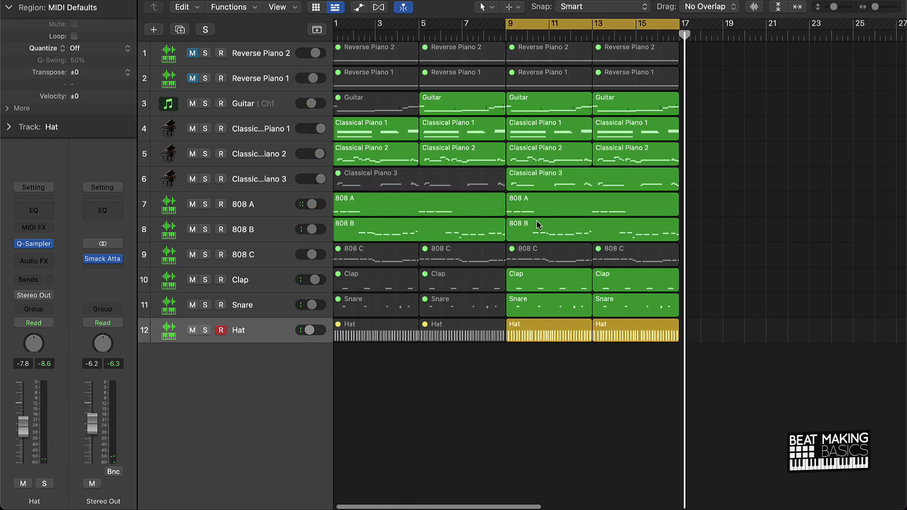
{"action": "left_click", "coordinate": [650, 23]}
{"action": "key", "text": "Return"}
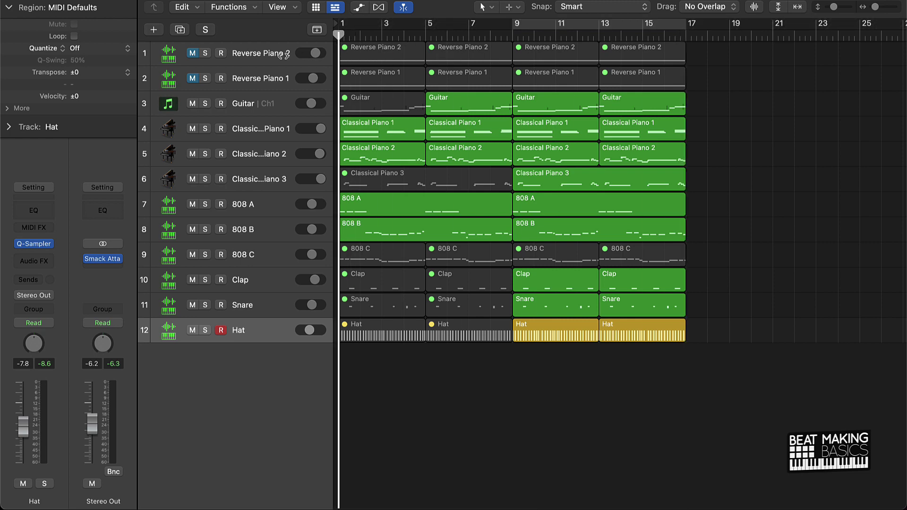
Show the toolbar and use the color palette to color all regions in bars 1–9 blue
{"action": "scroll", "coordinate": [471, 358], "scroll_direction": "down", "scroll_amount": 3}
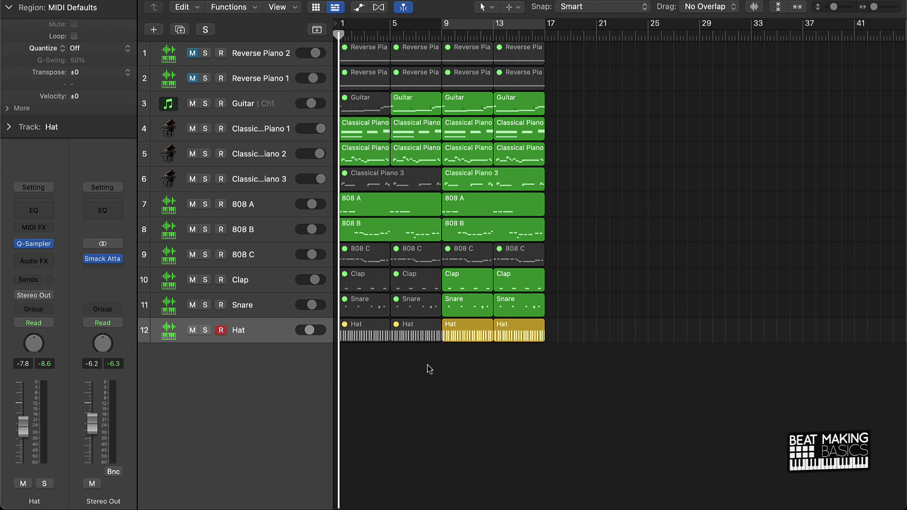
{"action": "left_click_drag", "start_coordinate": [428, 364], "coordinate": [339, 42]}
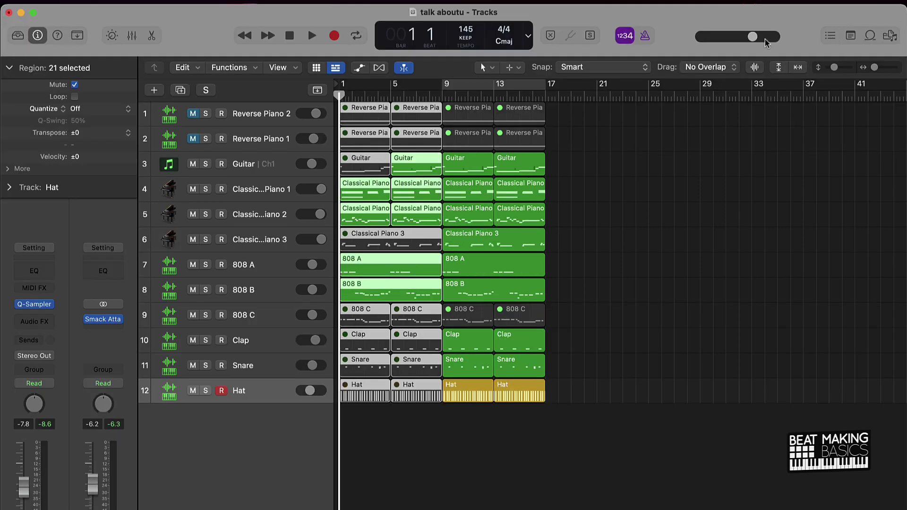
{"action": "left_click", "coordinate": [76, 37]}
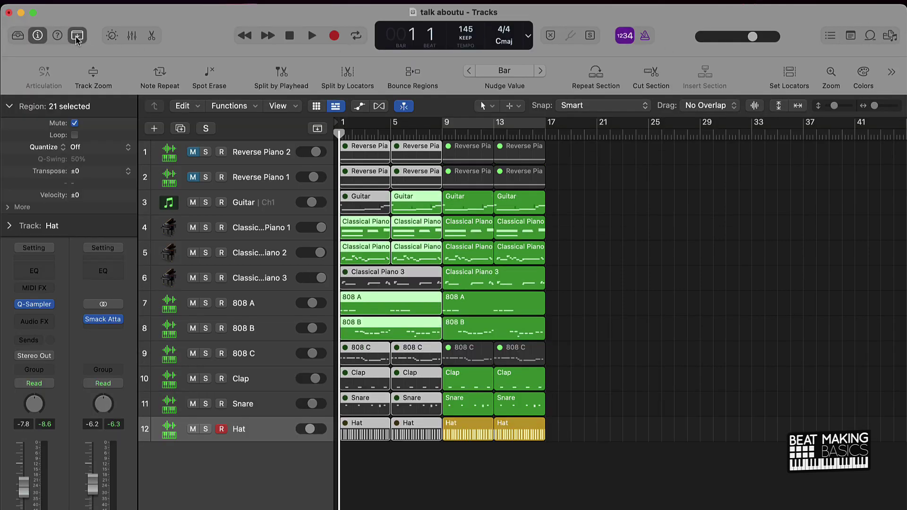
{"action": "left_click", "coordinate": [863, 74]}
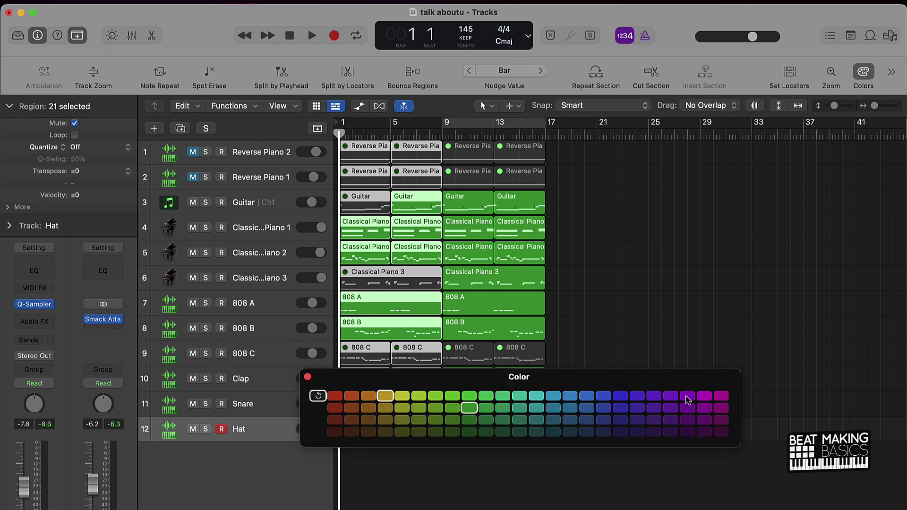
{"action": "left_click_drag", "start_coordinate": [539, 377], "coordinate": [580, 469]}
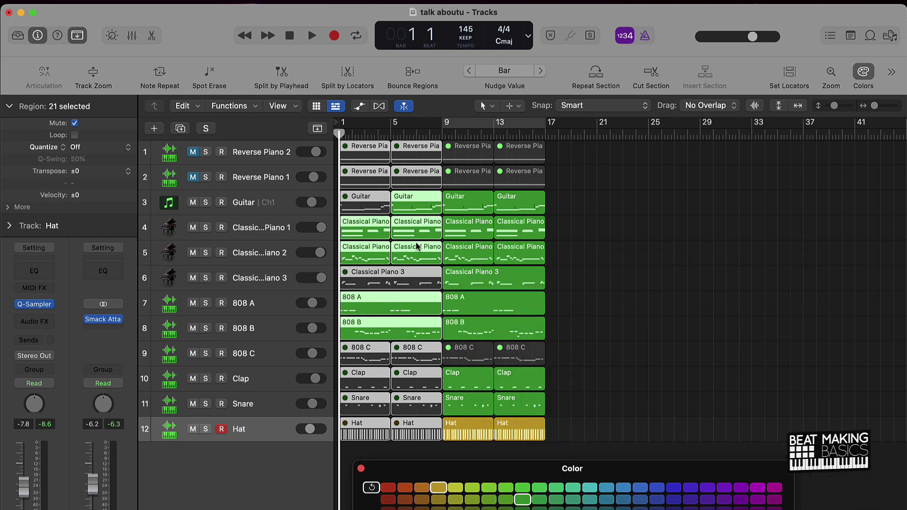
{"action": "left_click", "coordinate": [676, 489]}
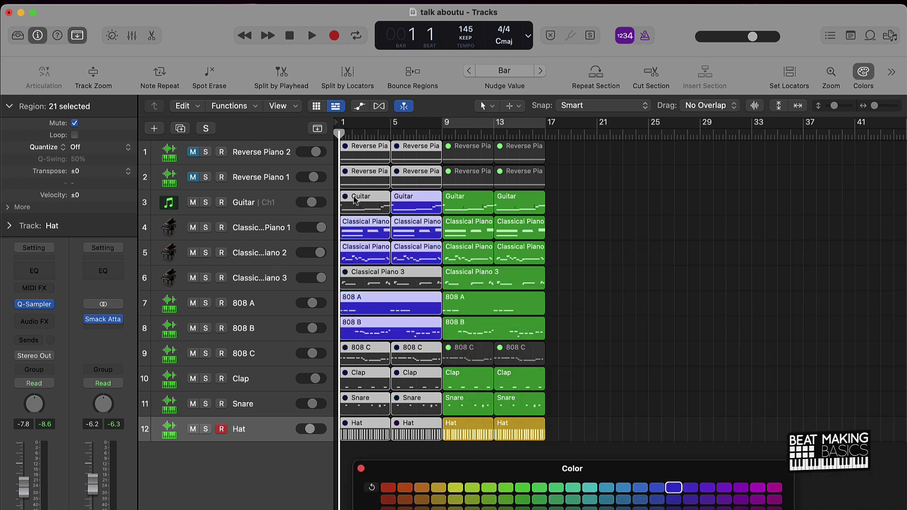
Color all regions in bars 9–17 turquoise and close the color palette
{"action": "left_click", "coordinate": [693, 249]}
{"action": "left_click_drag", "start_coordinate": [462, 447], "coordinate": [592, 145]}
{"action": "left_click", "coordinate": [586, 491]}
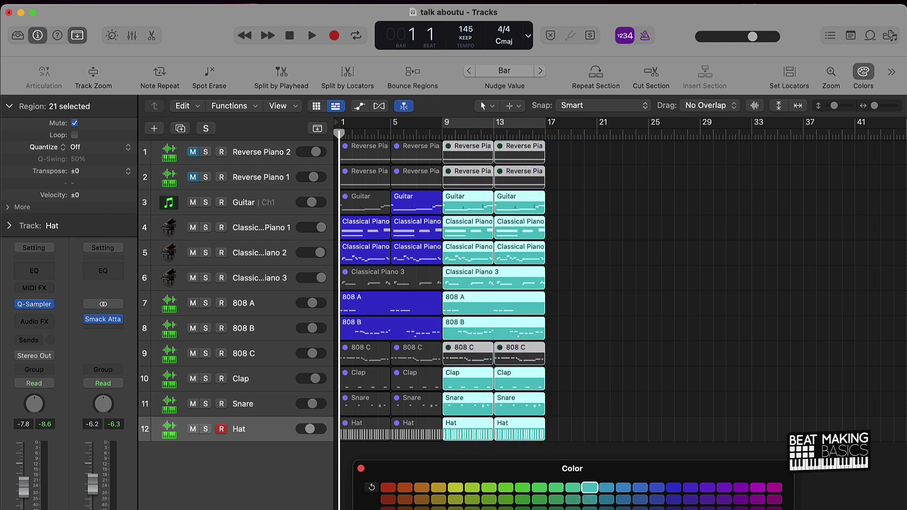
{"action": "left_click", "coordinate": [617, 260]}
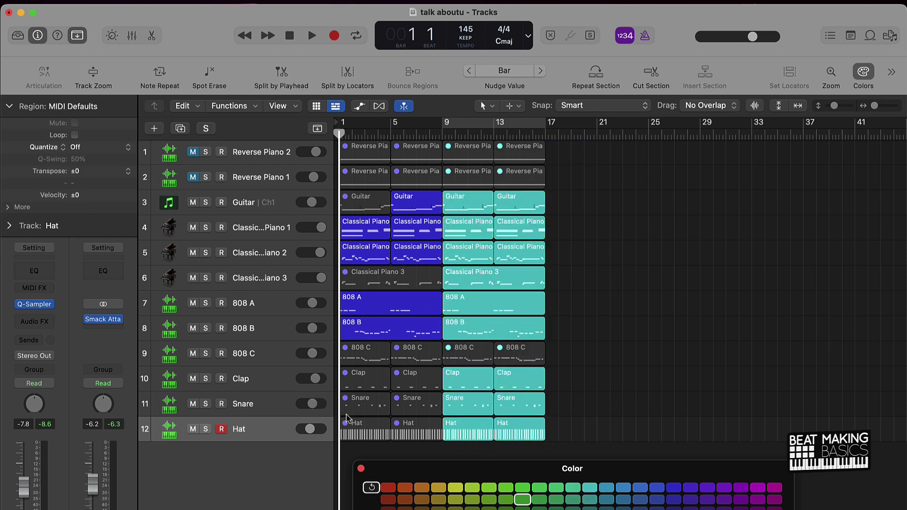
{"action": "left_click", "coordinate": [360, 469]}
Paste a copy of the regions from bars 9–17 at bar 29, and undo the paste
{"action": "left_click_drag", "start_coordinate": [477, 469], "coordinate": [630, 77]}
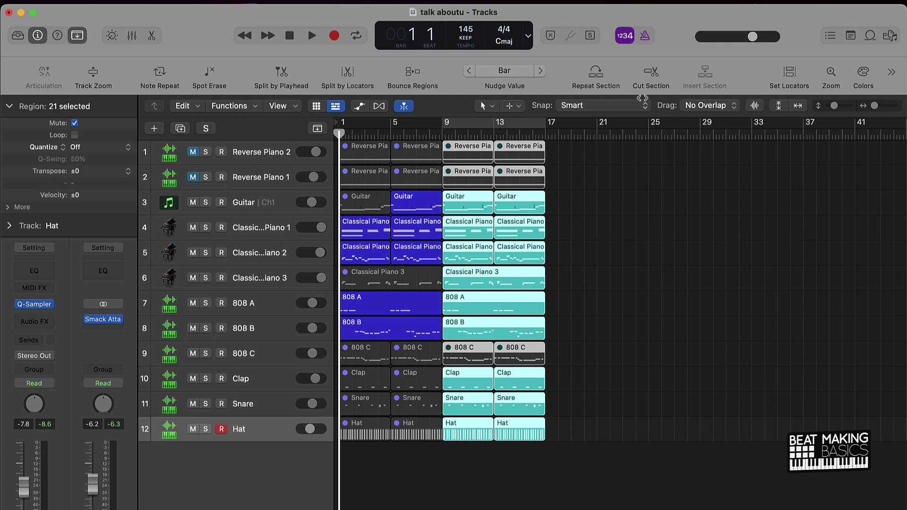
{"action": "left_click", "coordinate": [700, 134]}
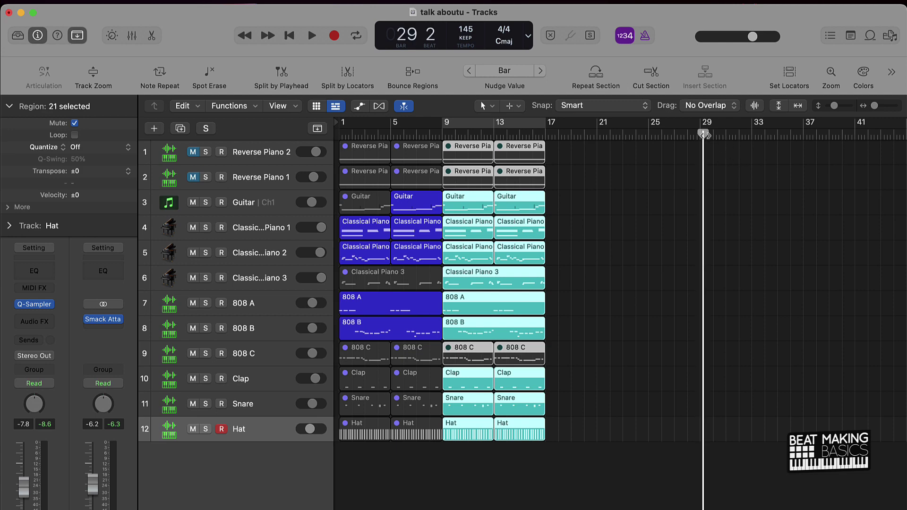
{"action": "key", "text": "super+b"}
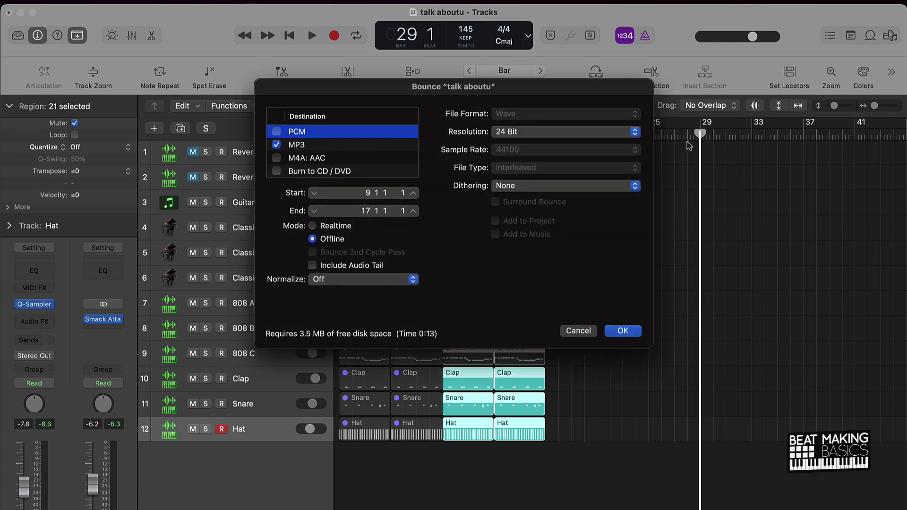
{"action": "left_click", "coordinate": [585, 332]}
{"action": "key", "text": "super+v"}
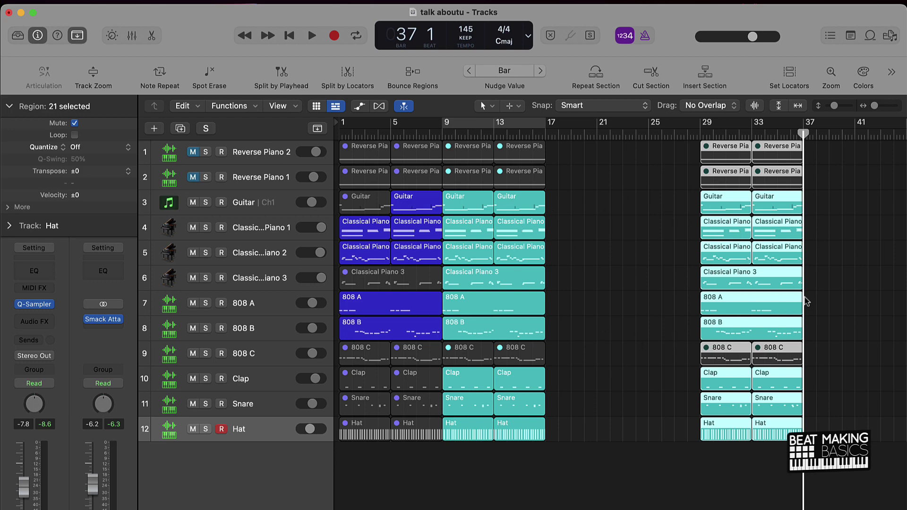
{"action": "key", "text": "super+z"}
{"action": "left_click", "coordinate": [598, 317]}
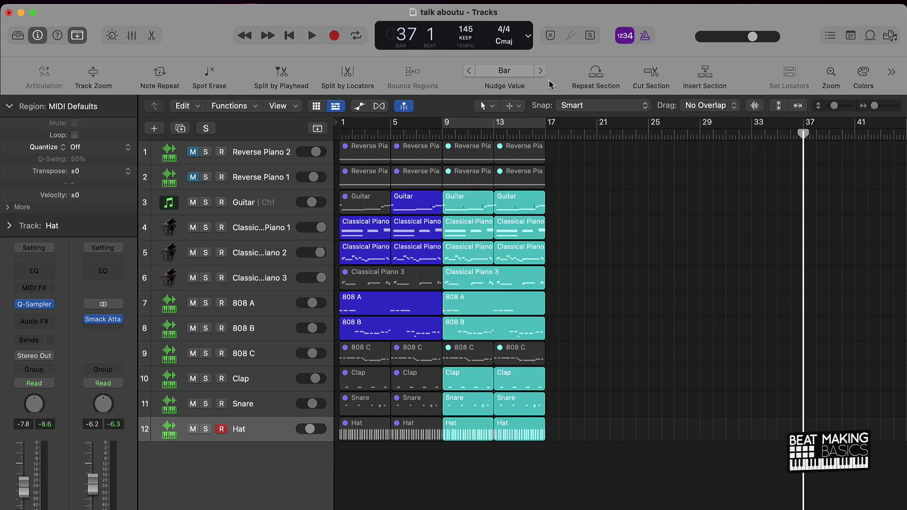
Repeat all the turquoise regions of bars 9–17 twice so that the section extends to bar 33
{"action": "left_click", "coordinate": [497, 122]}
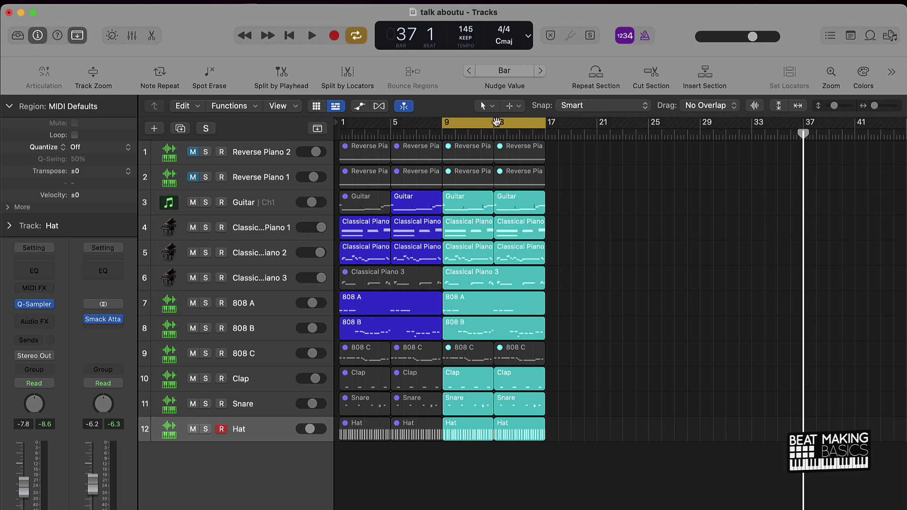
{"action": "left_click", "coordinate": [497, 123]}
{"action": "left_click_drag", "start_coordinate": [574, 149], "coordinate": [446, 509]}
{"action": "key", "text": "super+r"}
{"action": "key", "text": "super+r"}
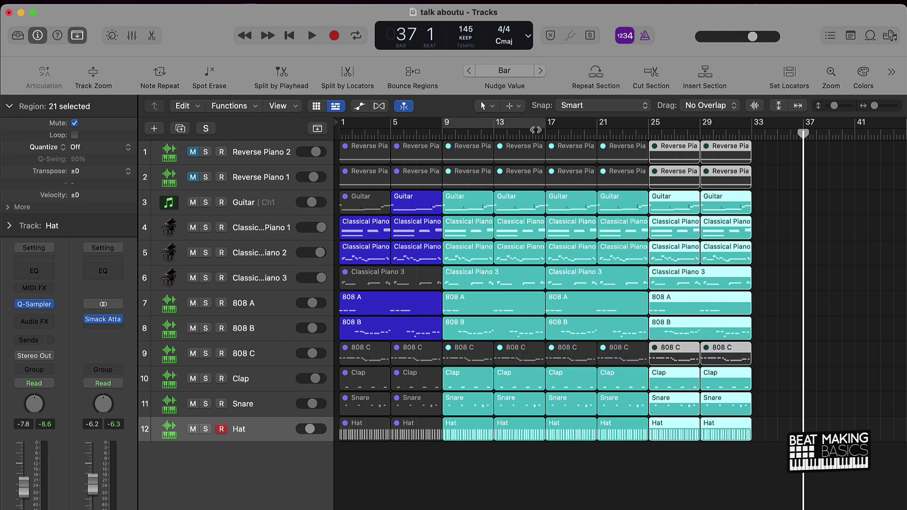
Turn on the cycle range and move it to bars 17–25
{"action": "left_click", "coordinate": [508, 123]}
{"action": "left_click", "coordinate": [495, 122]}
{"action": "left_click_drag", "start_coordinate": [492, 123], "coordinate": [762, 133]}
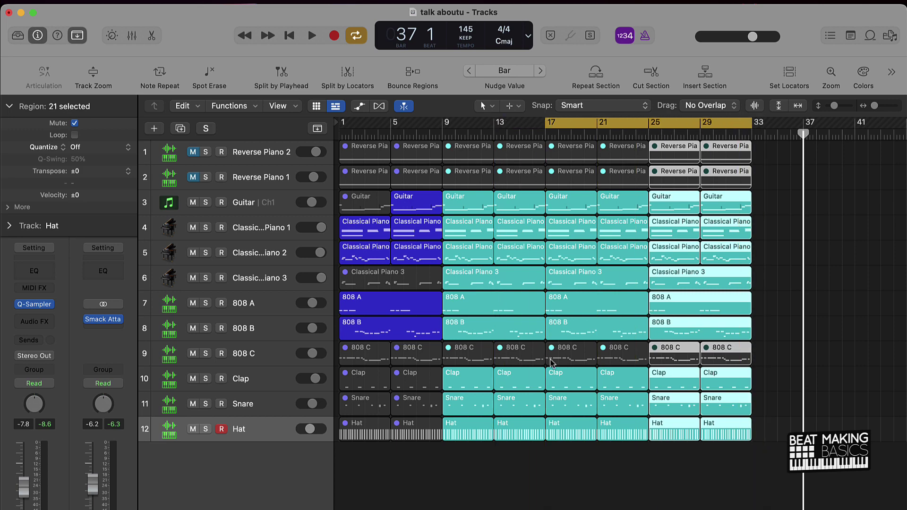
Select all regions on every track in bars 17–33 and open the color palette
{"action": "left_click", "coordinate": [561, 473]}
{"action": "left_click", "coordinate": [565, 438]}
{"action": "left_click_drag", "start_coordinate": [556, 473], "coordinate": [779, 142]}
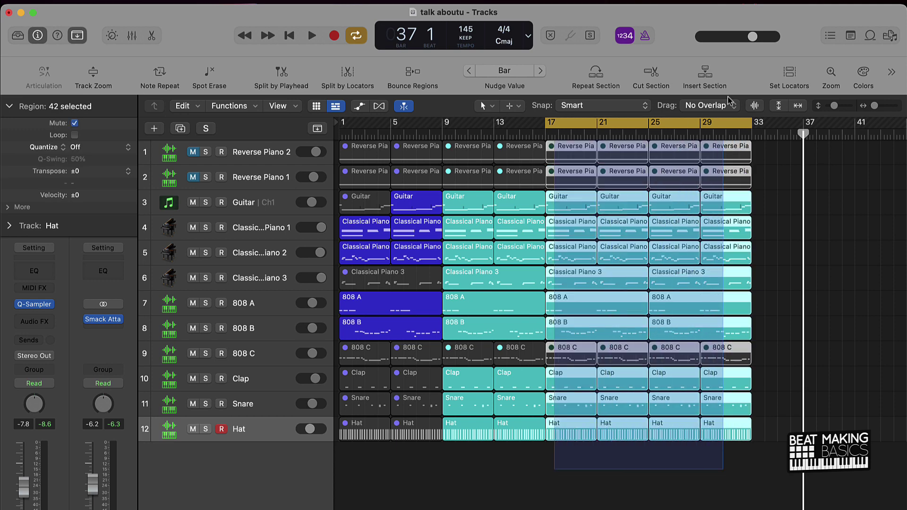
{"action": "left_click", "coordinate": [865, 69]}
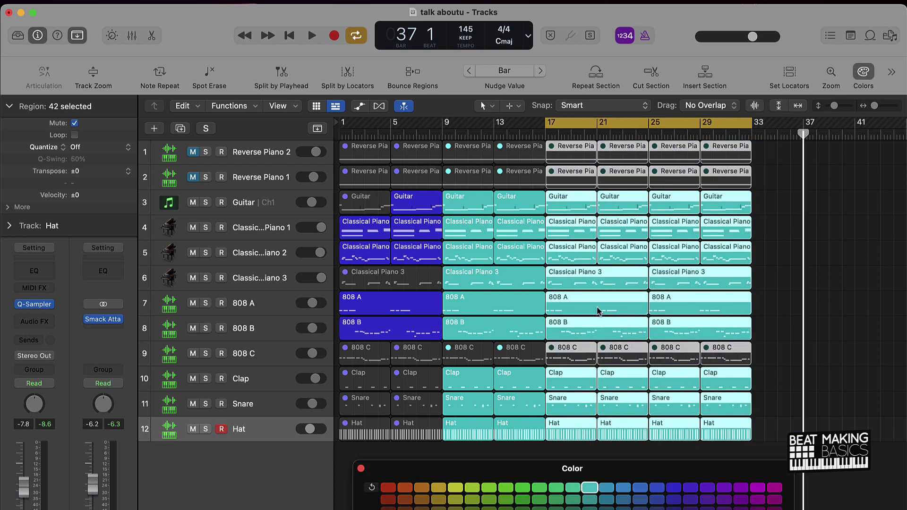
Try yellow, green, purple, orange and red shades on the selected regions in bars 17–33
{"action": "left_click", "coordinate": [455, 488]}
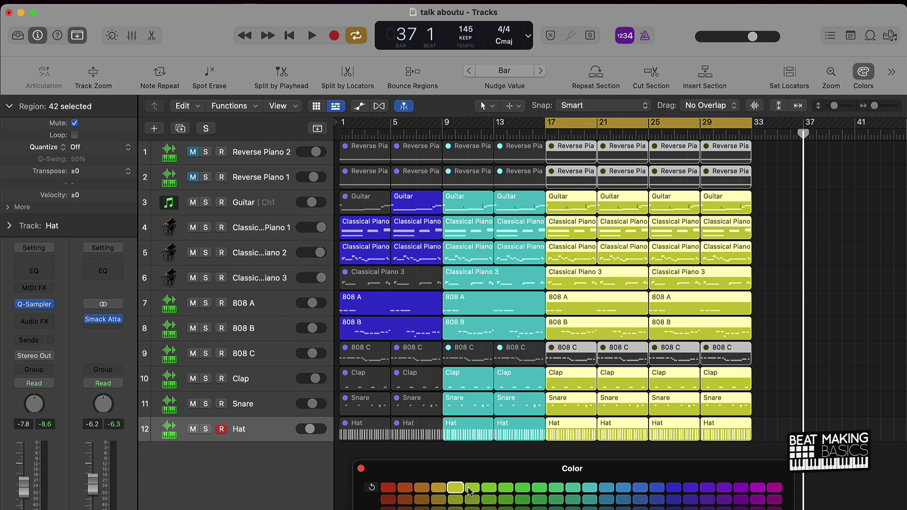
{"action": "left_click", "coordinate": [470, 489]}
{"action": "left_click", "coordinate": [523, 488]}
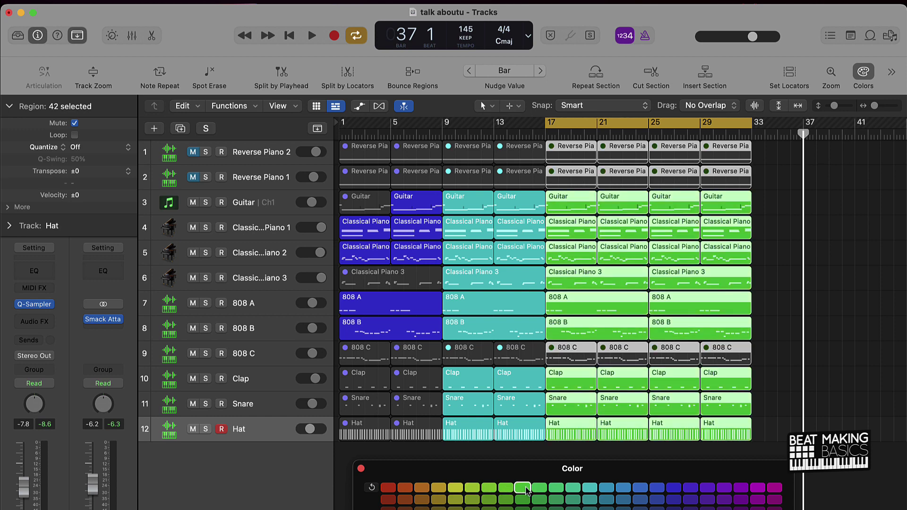
{"action": "left_click", "coordinate": [758, 488]}
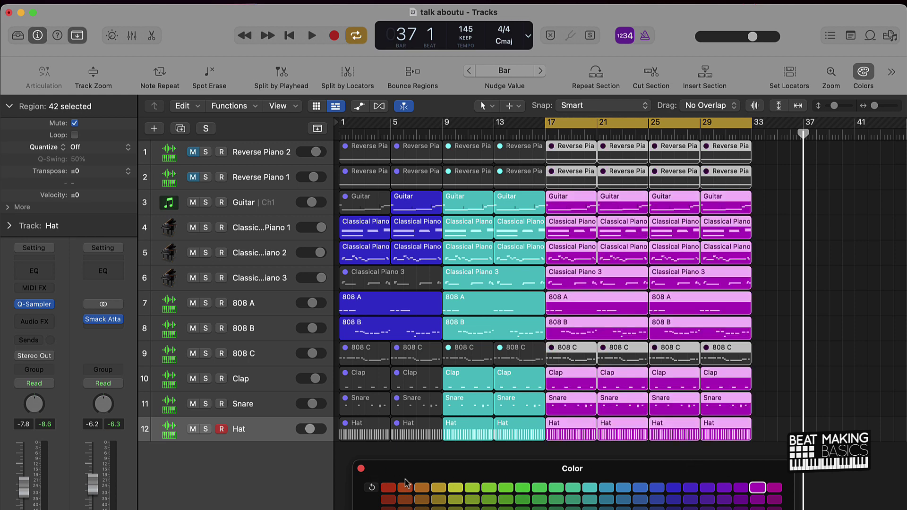
{"action": "left_click", "coordinate": [405, 488]}
{"action": "left_click", "coordinate": [422, 489]}
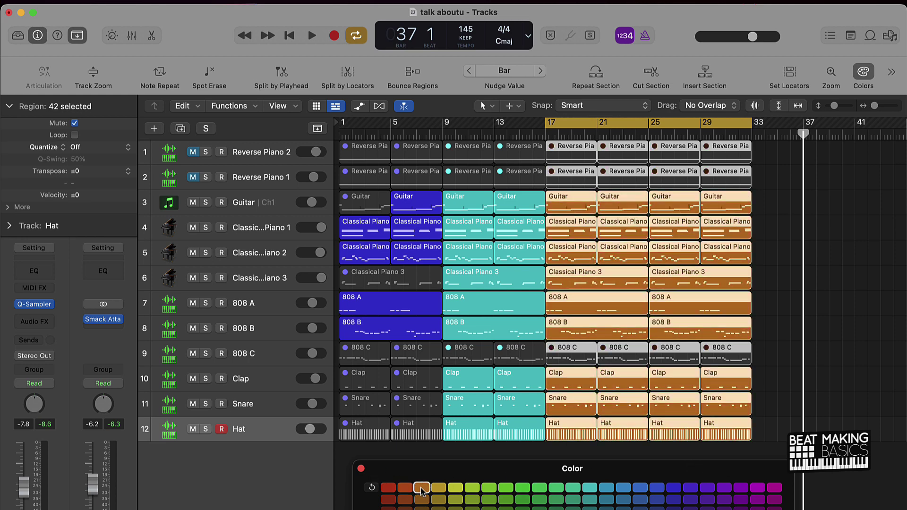
{"action": "left_click", "coordinate": [440, 491]}
{"action": "left_click", "coordinate": [388, 492]}
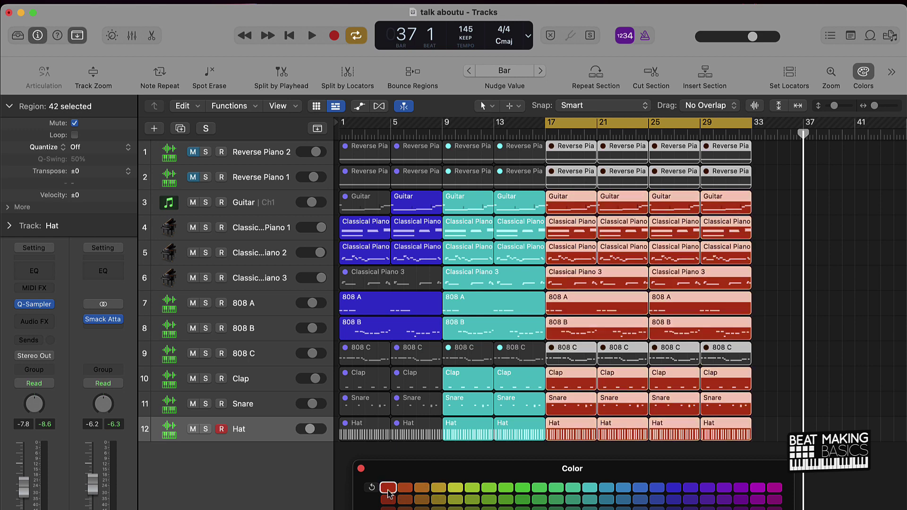
{"action": "left_click", "coordinate": [388, 500]}
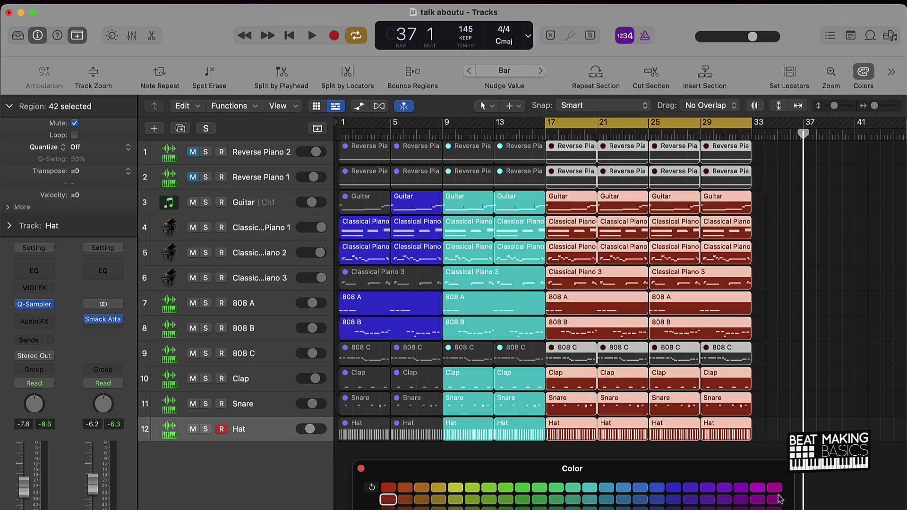
Color the regions in bars 17–33 magenta, close the color palette and clear the selection
{"action": "left_click", "coordinate": [774, 488]}
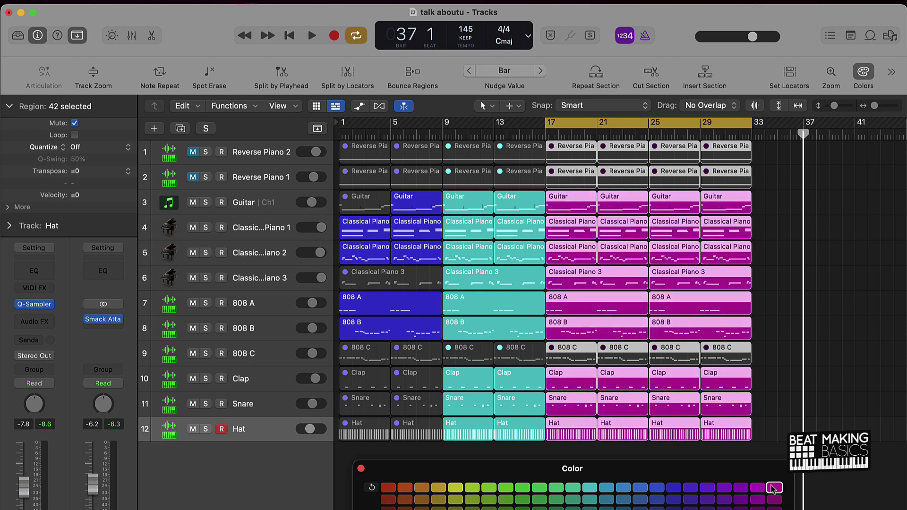
{"action": "left_click", "coordinate": [360, 468]}
{"action": "left_click", "coordinate": [642, 507]}
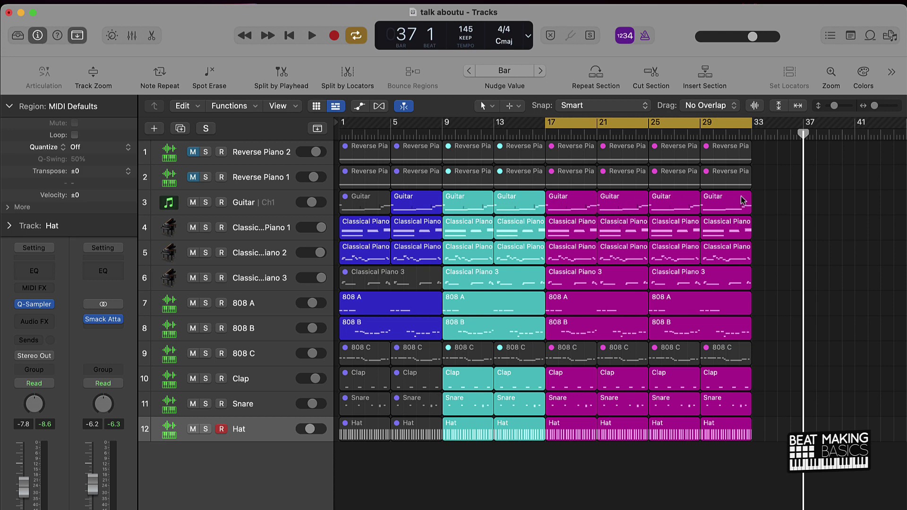
Mute the Guitar regions in bars 17–33, and unmute Reverse Piano 1 in bars 17–25 and Reverse Piano 2 in bars 21–25
{"action": "left_click_drag", "start_coordinate": [766, 203], "coordinate": [581, 209]}
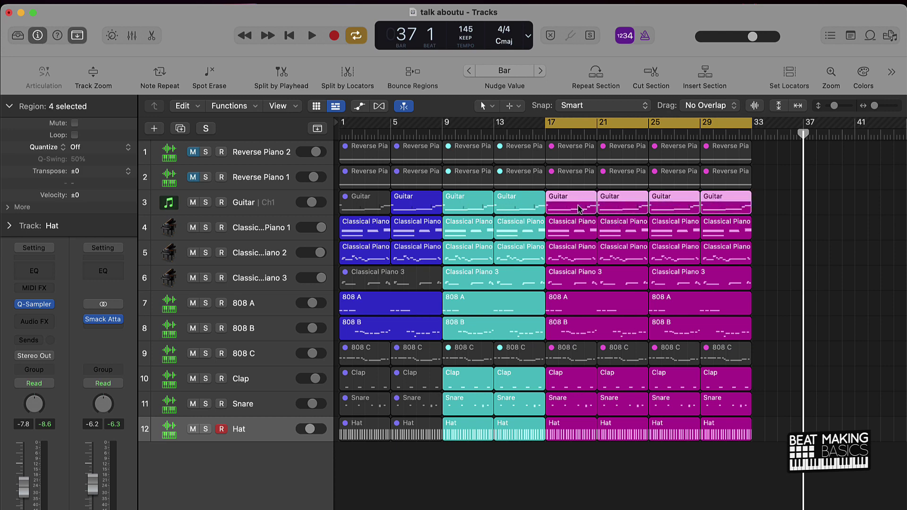
{"action": "key", "text": "ctrl+m"}
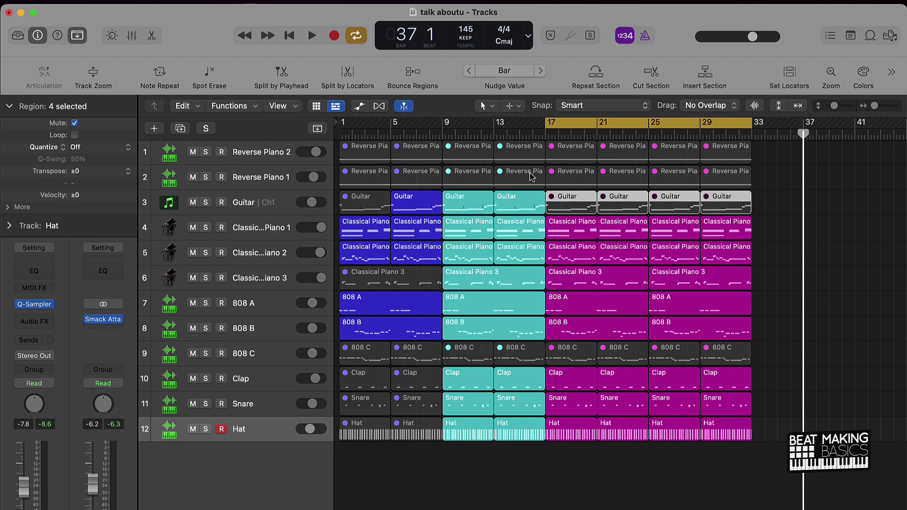
{"action": "left_click", "coordinate": [576, 182]}
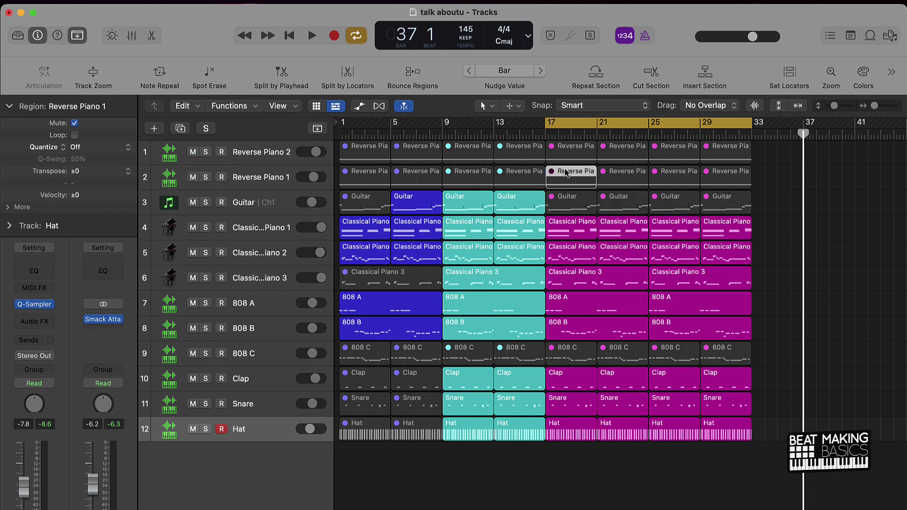
{"action": "key", "text": "ctrl+m"}
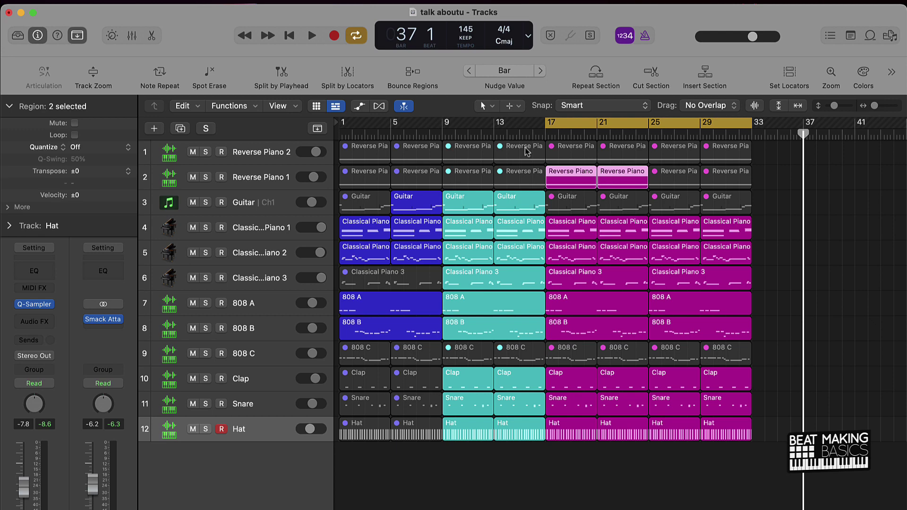
{"action": "left_click", "coordinate": [639, 154]}
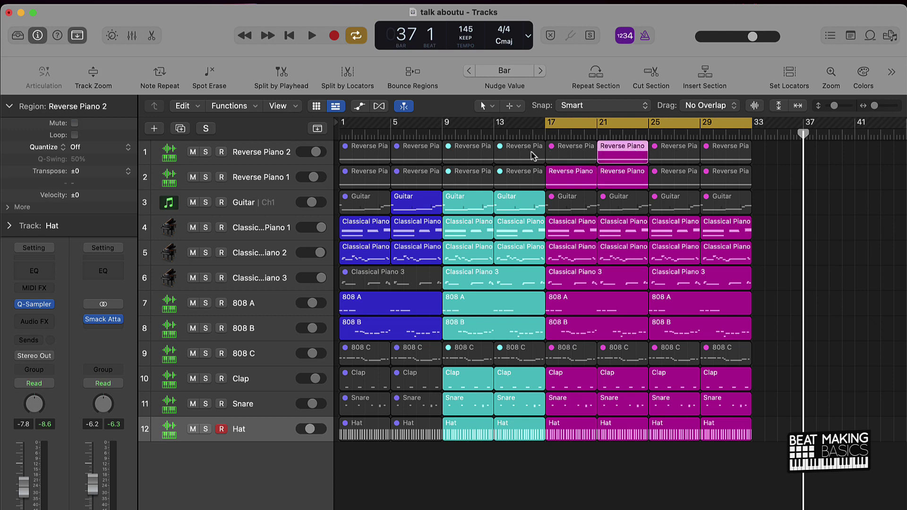
Mute the Classical Piano 1, 2 and 3, 808 A and 808 B regions in bars 17–25
{"action": "left_click", "coordinate": [581, 235]}
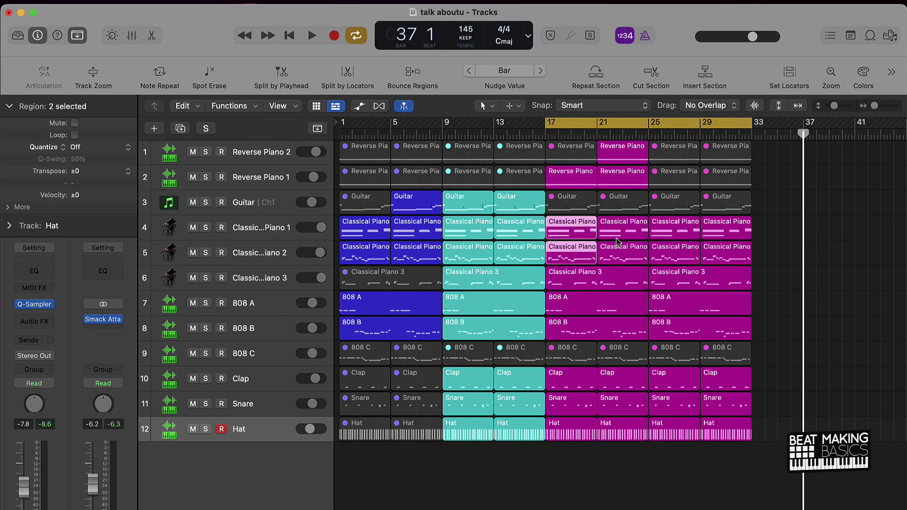
{"action": "left_click", "coordinate": [623, 264], "text": "shift"}
{"action": "left_click", "coordinate": [604, 286], "text": "shift"}
{"action": "left_click", "coordinate": [602, 300], "text": "shift"}
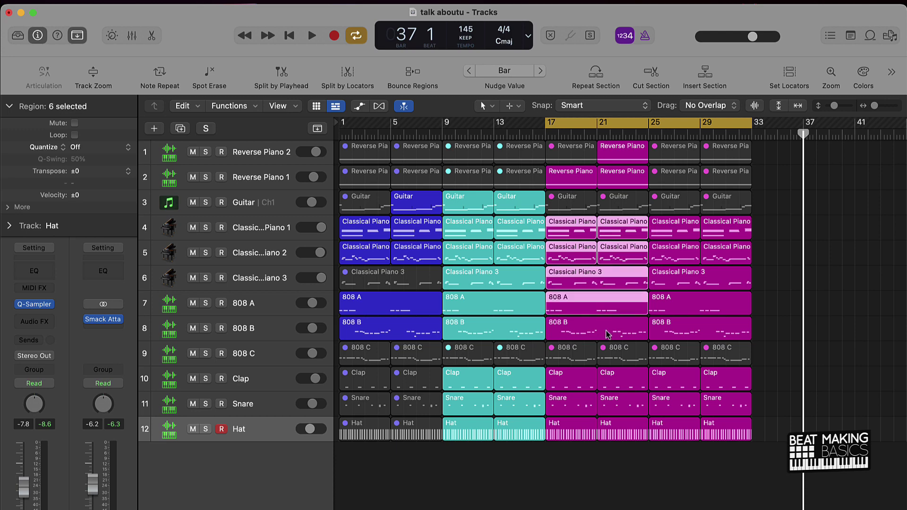
{"action": "left_click", "coordinate": [609, 336], "text": "shift"}
{"action": "key", "text": "ctrl+m"}
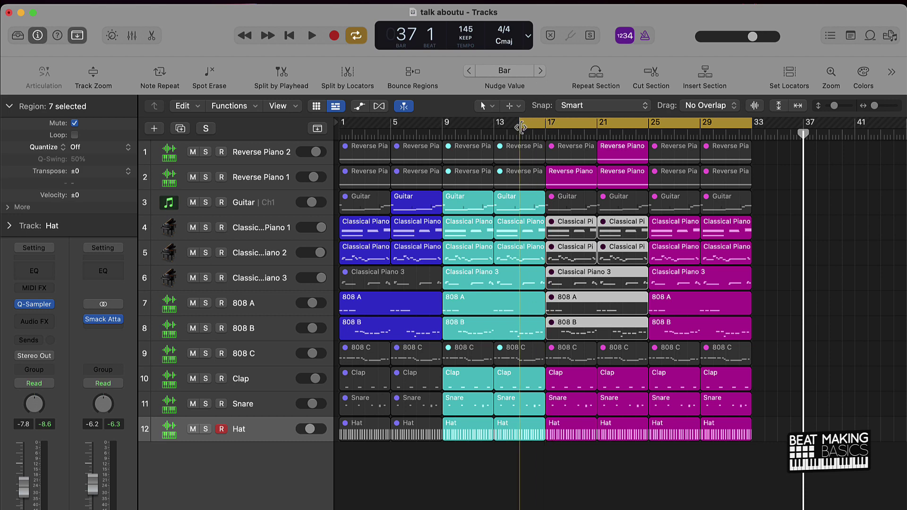
Start playback from bar 13 and mute the Snare regions in bars 17–25
{"action": "double_click", "coordinate": [499, 129]}
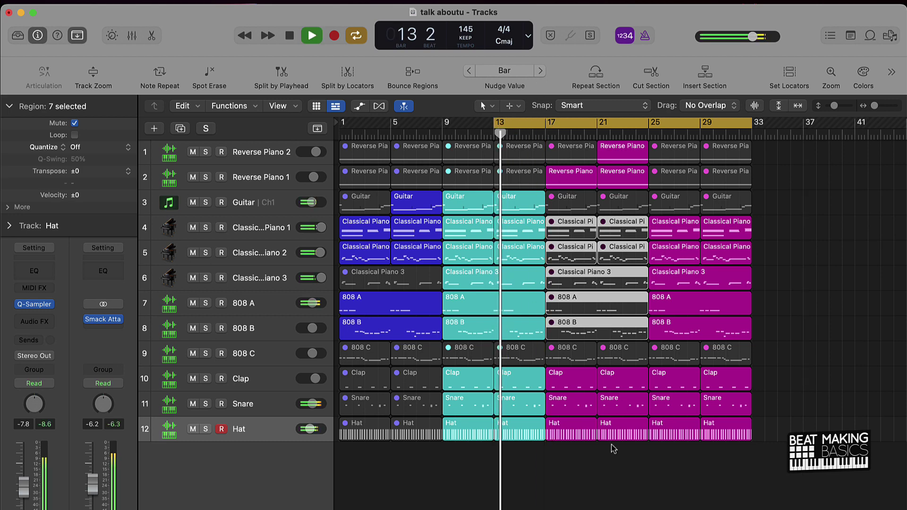
{"action": "left_click", "coordinate": [585, 408]}
{"action": "left_click", "coordinate": [623, 409], "text": "shift"}
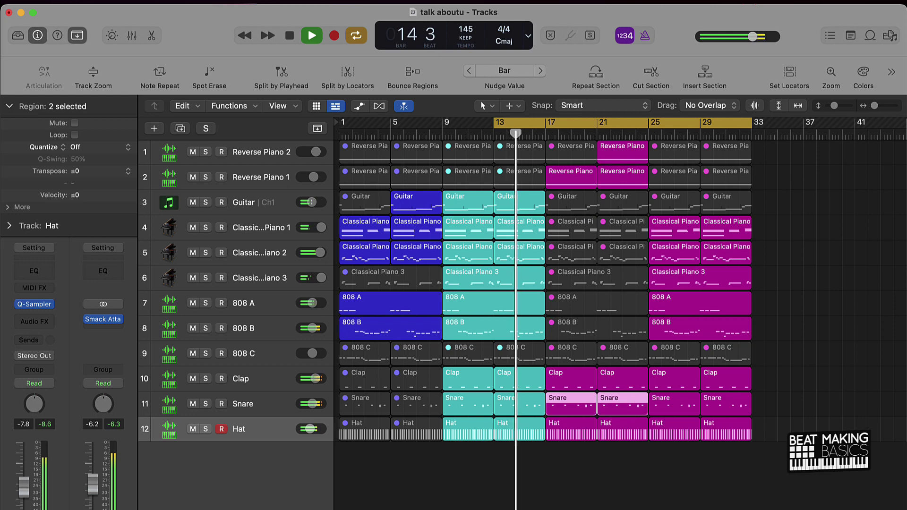
{"action": "key", "text": "ctrl+m"}
Try muting the Clap and Hat regions in bars 17–21, and unmute them again
{"action": "left_click", "coordinate": [569, 380]}
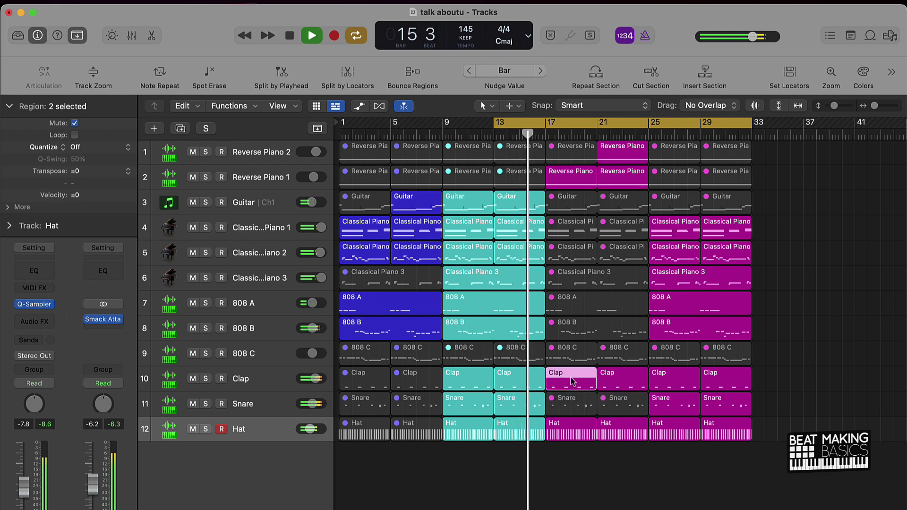
{"action": "left_click", "coordinate": [567, 434], "text": "shift"}
{"action": "key", "text": "ctrl+m"}
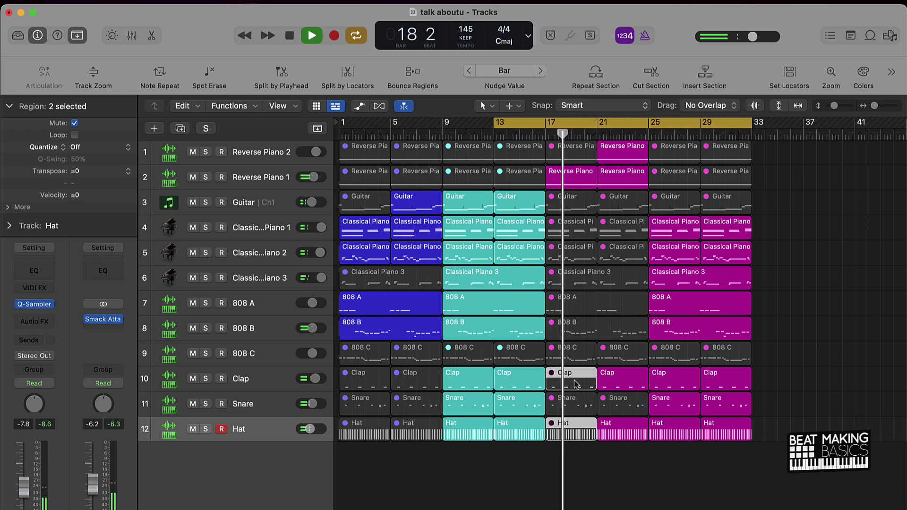
{"action": "key", "text": "ctrl+m"}
{"action": "left_click", "coordinate": [615, 478]}
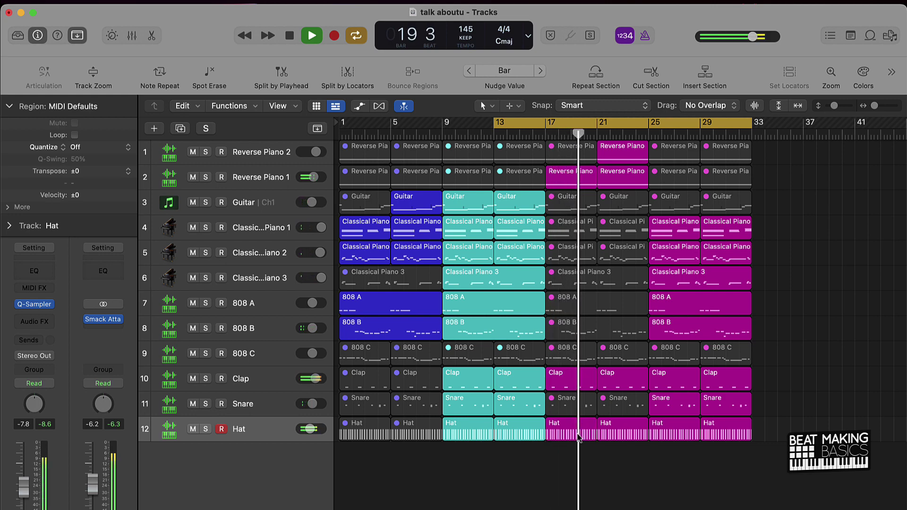
Unmute the Snare region in bars 21–25, listen into the part after bar 25 and stop playback
{"action": "left_click", "coordinate": [616, 407]}
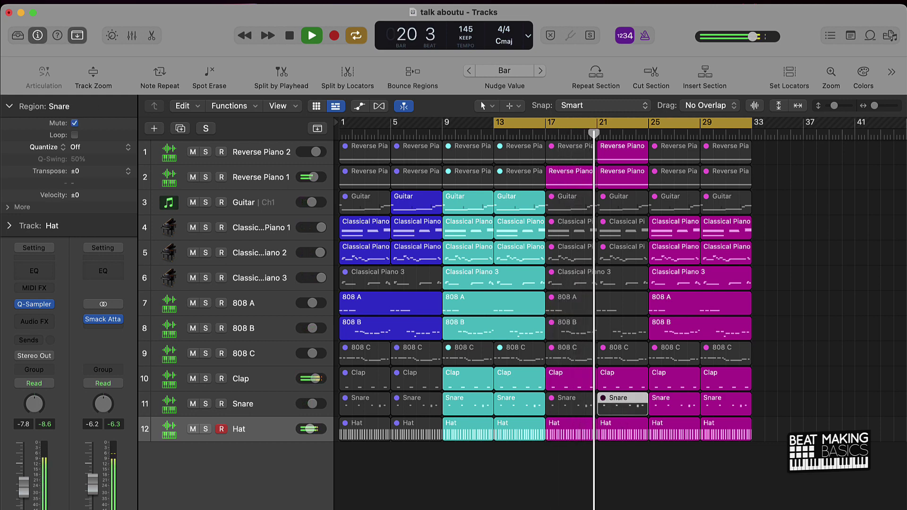
{"action": "left_click", "coordinate": [618, 469]}
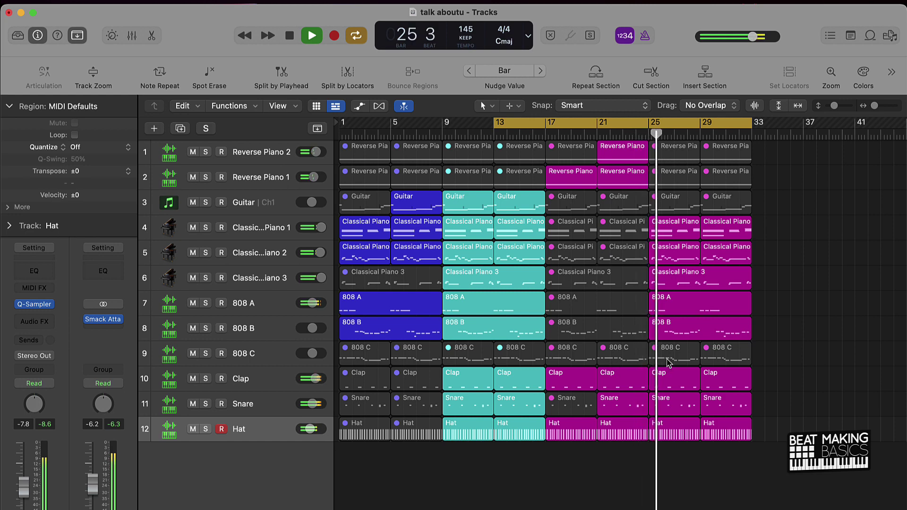
{"action": "key", "text": "space"}
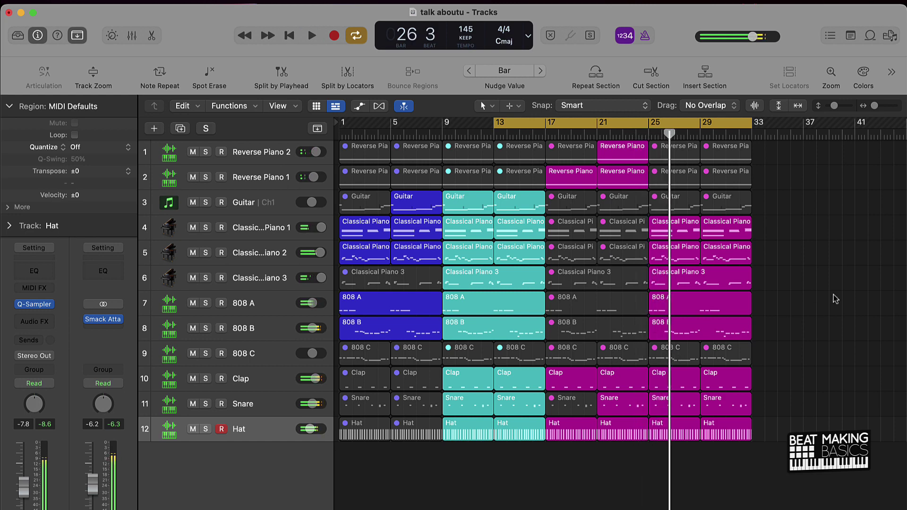
Mute the Classical Piano 3 region in bars 25–33 and play the arrangement from bar 13
{"action": "left_click", "coordinate": [730, 287]}
{"action": "key", "text": "m"}
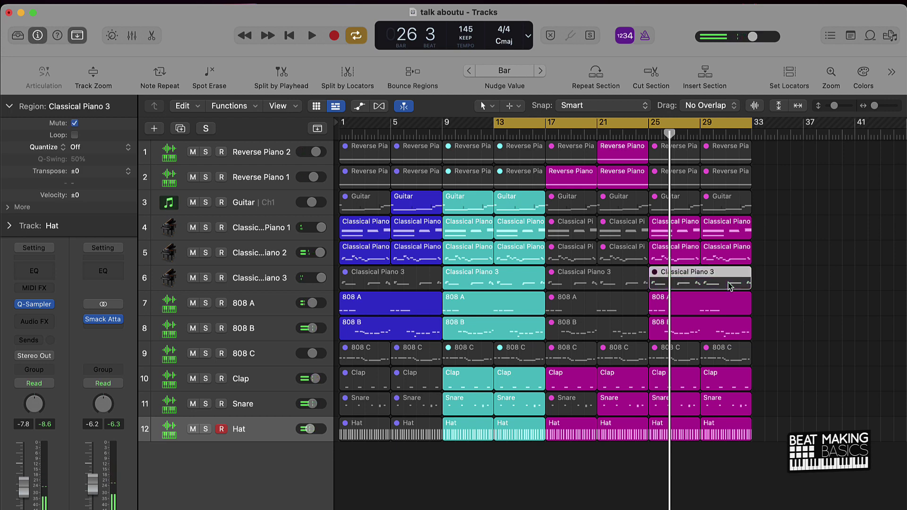
{"action": "left_click", "coordinate": [811, 283]}
{"action": "key", "text": "space"}
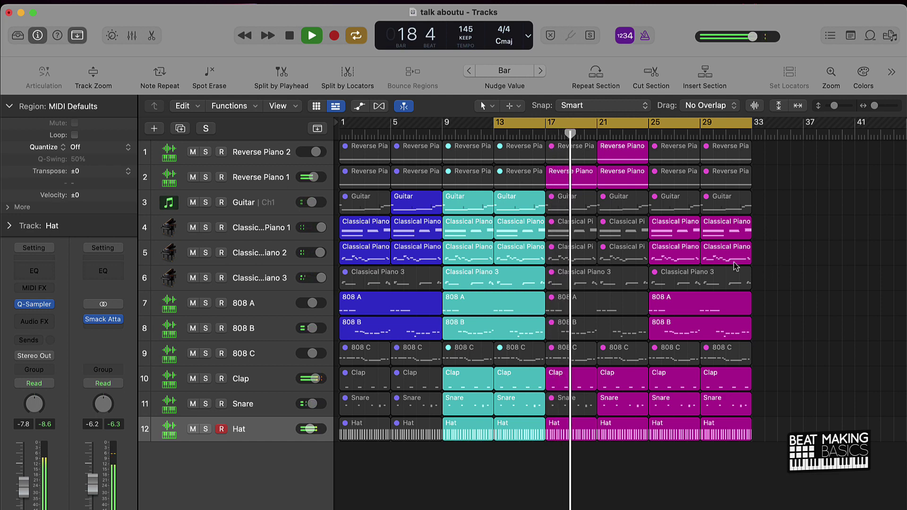
Unmute the 808 C region in bars 21–25, listen to it and stop playback
{"action": "left_click", "coordinate": [617, 352]}
{"action": "key", "text": "ctrl+m"}
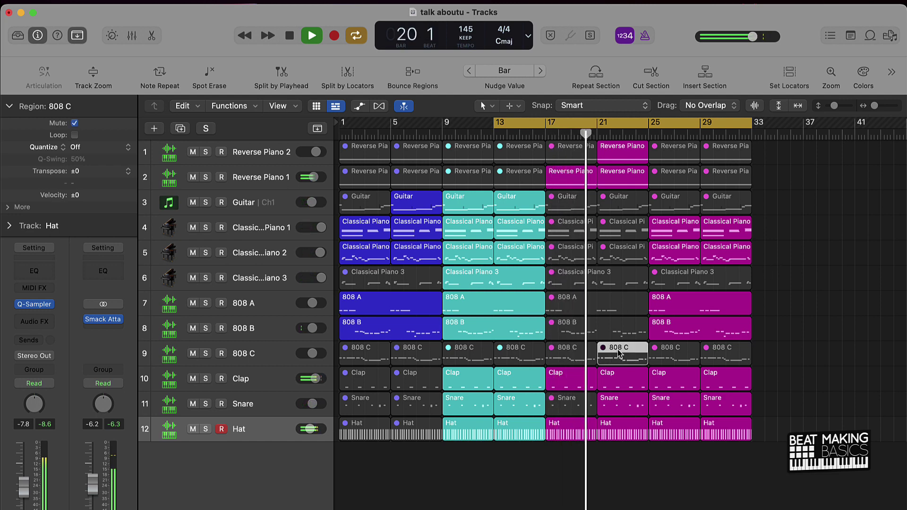
{"action": "key", "text": "ctrl+m"}
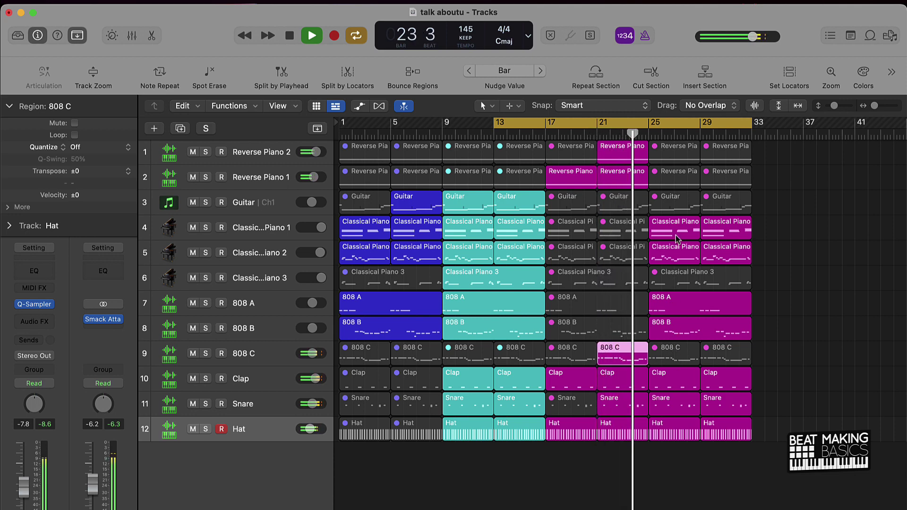
{"action": "key", "text": "space"}
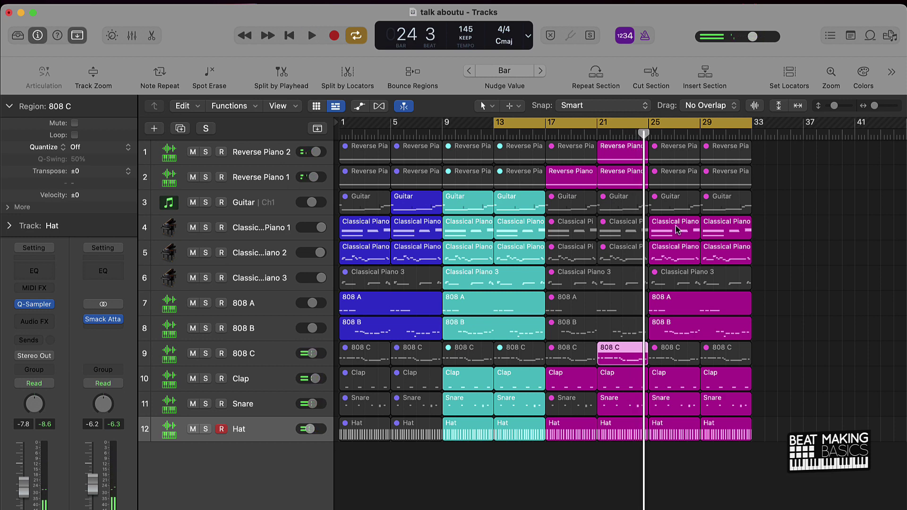
Mute the Classical Piano 2 region in bars 25–29
{"action": "left_click", "coordinate": [683, 256]}
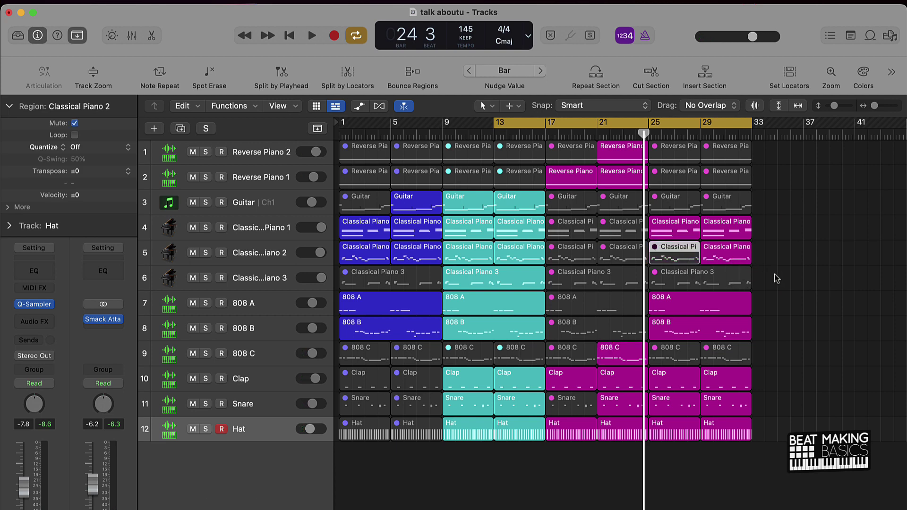
{"action": "left_click", "coordinate": [791, 278]}
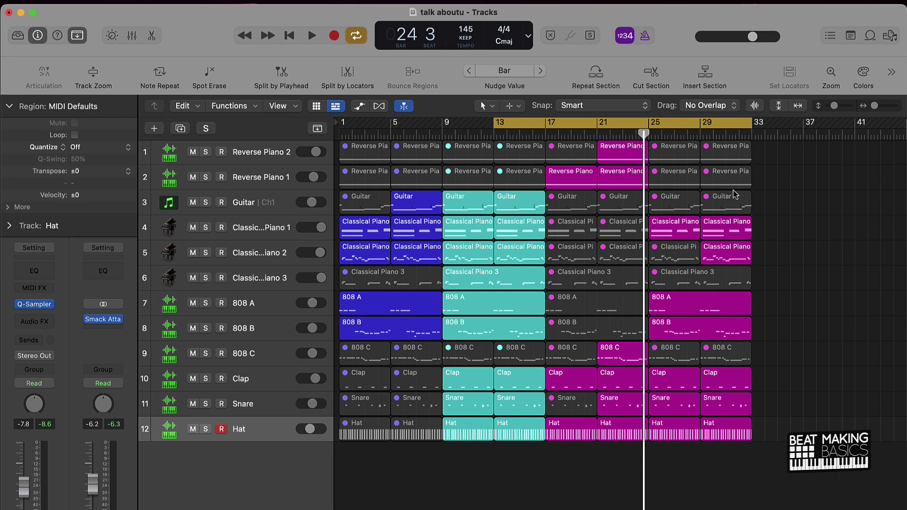
Restart playback from bar 13 and mute the Hat region in bars 17–21
{"action": "key", "text": "space"}
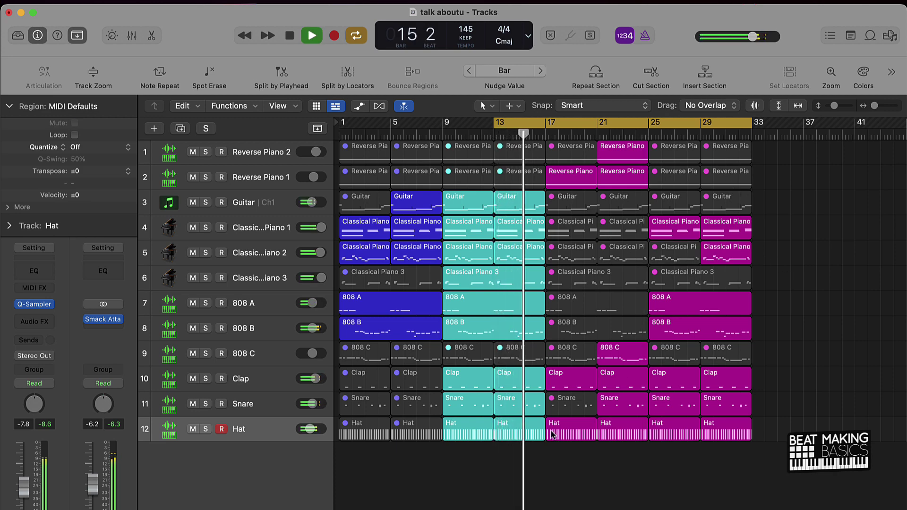
{"action": "left_click", "coordinate": [579, 438]}
{"action": "key", "text": "ctrl+m"}
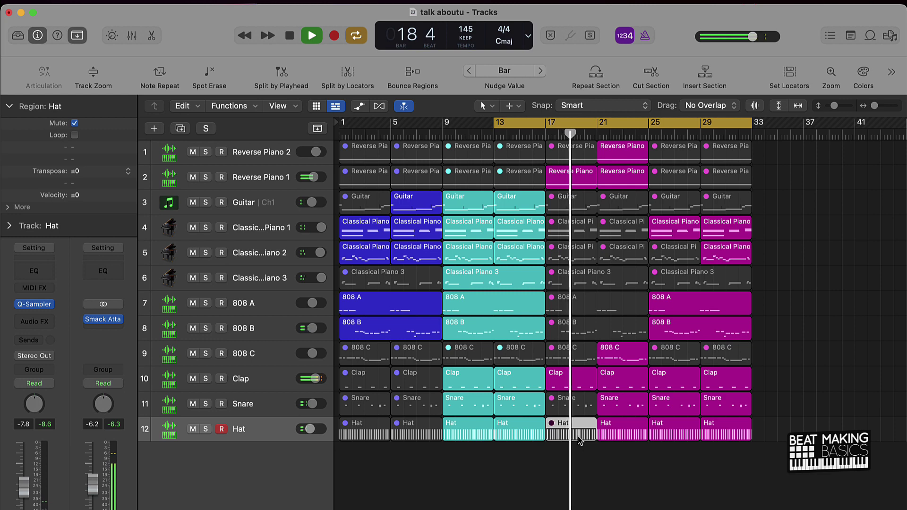
Mute the Snare region in bars 21–25
{"action": "left_click", "coordinate": [624, 410]}
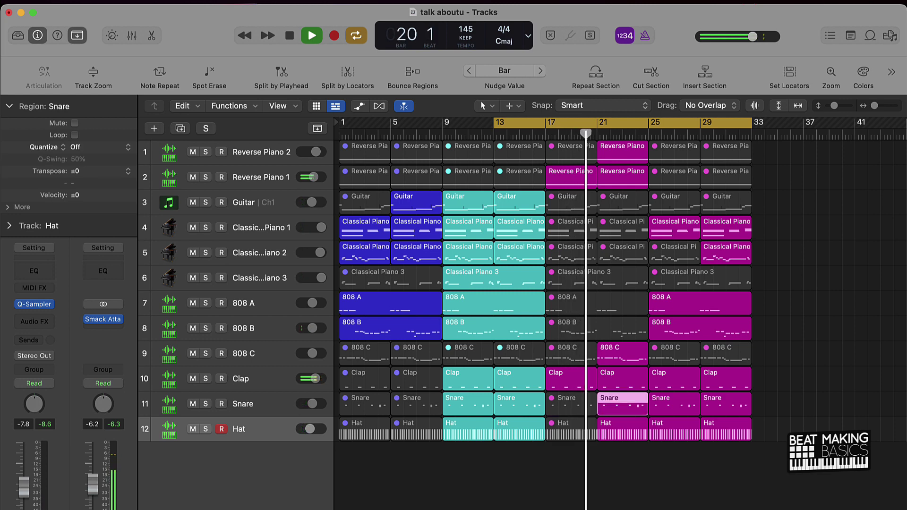
{"action": "key", "text": "ctrl+m"}
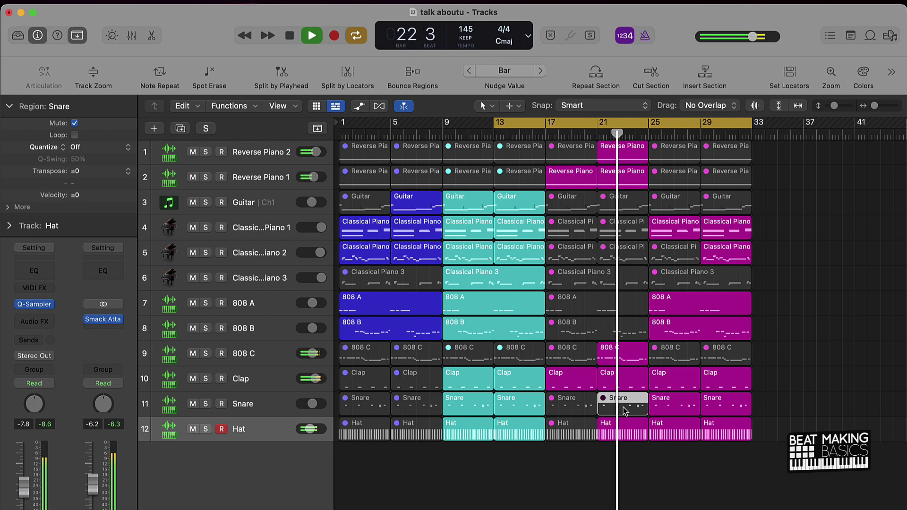
{"action": "key", "text": "ctrl+m"}
Trim the ends of the Hat regions in bars 21–25 and 29–33, and extend the cycle range back to bar 9
{"action": "left_click", "coordinate": [640, 437]}
{"action": "left_click_drag", "start_coordinate": [641, 439], "coordinate": [641, 439]}
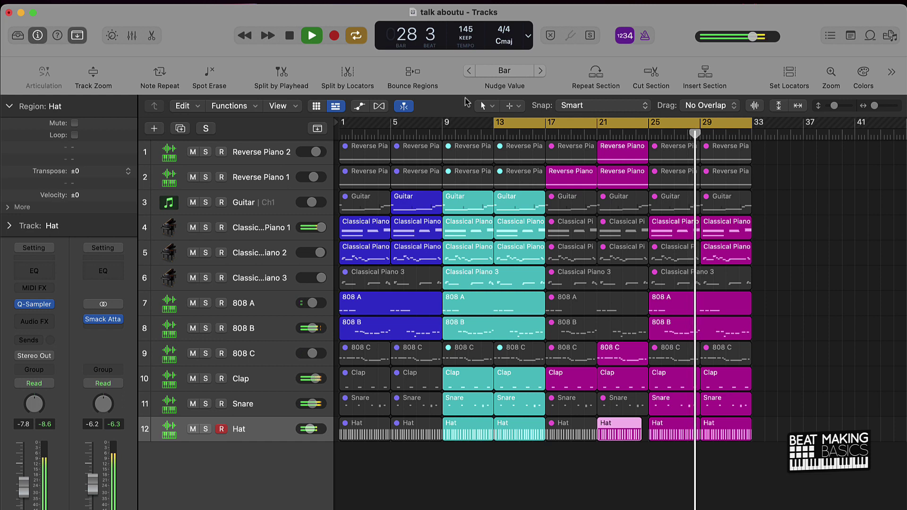
{"action": "left_click_drag", "start_coordinate": [495, 125], "coordinate": [442, 123]}
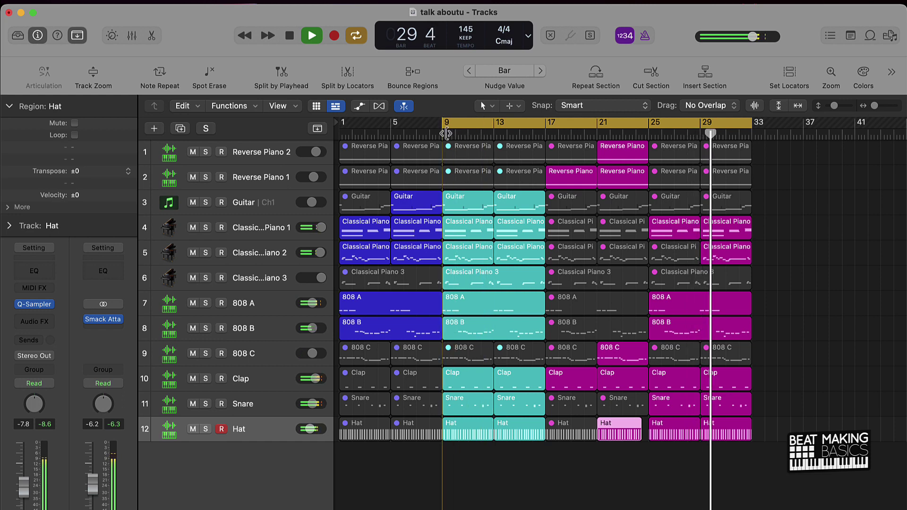
{"action": "left_click_drag", "start_coordinate": [750, 434], "coordinate": [743, 432]}
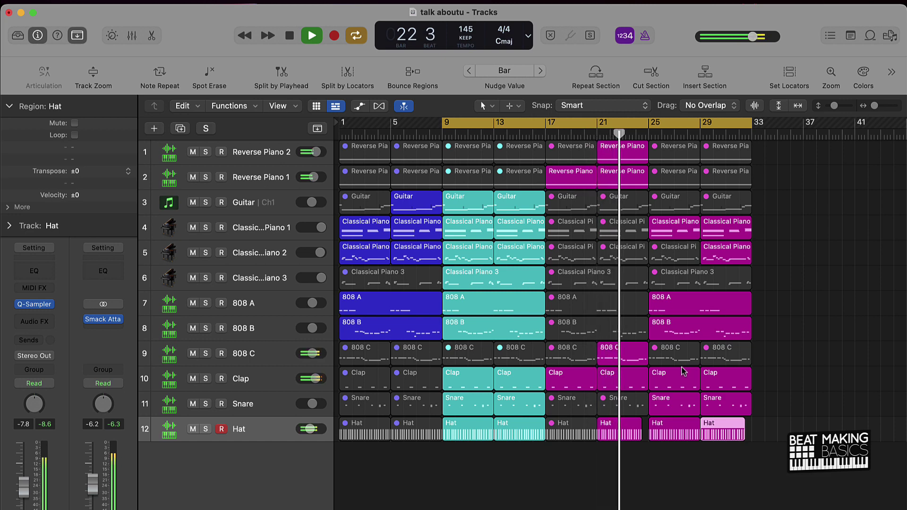
Stop playback and set the cycle range to start at bar 17 and end at bar 33
{"action": "key", "text": "space"}
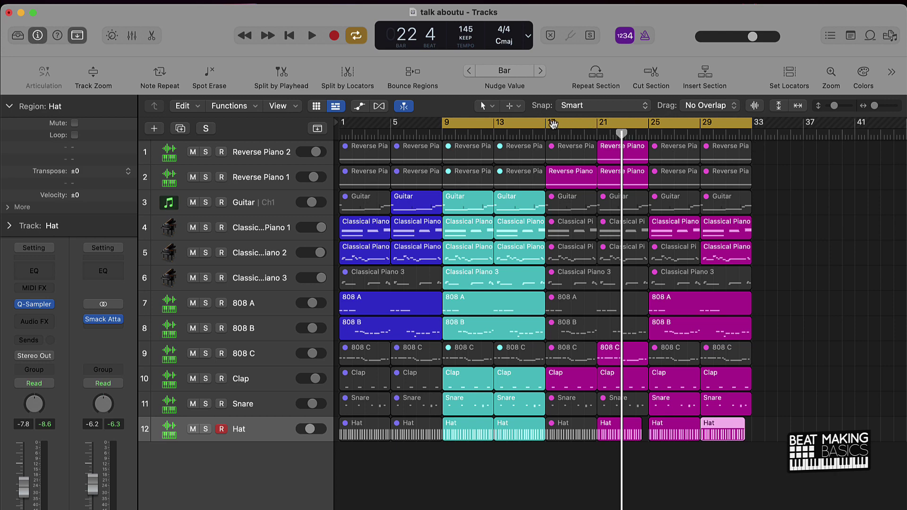
{"action": "left_click", "coordinate": [552, 124]}
{"action": "left_click", "coordinate": [551, 125]}
{"action": "left_click_drag", "start_coordinate": [548, 125], "coordinate": [756, 129]}
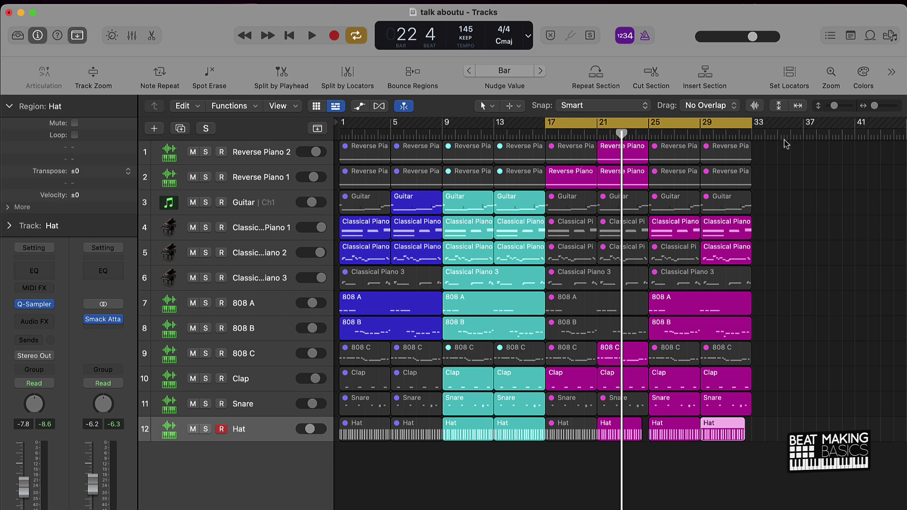
Move all regions in bars 25–33 so that they start at bar 41
{"action": "left_click_drag", "start_coordinate": [784, 143], "coordinate": [664, 446]}
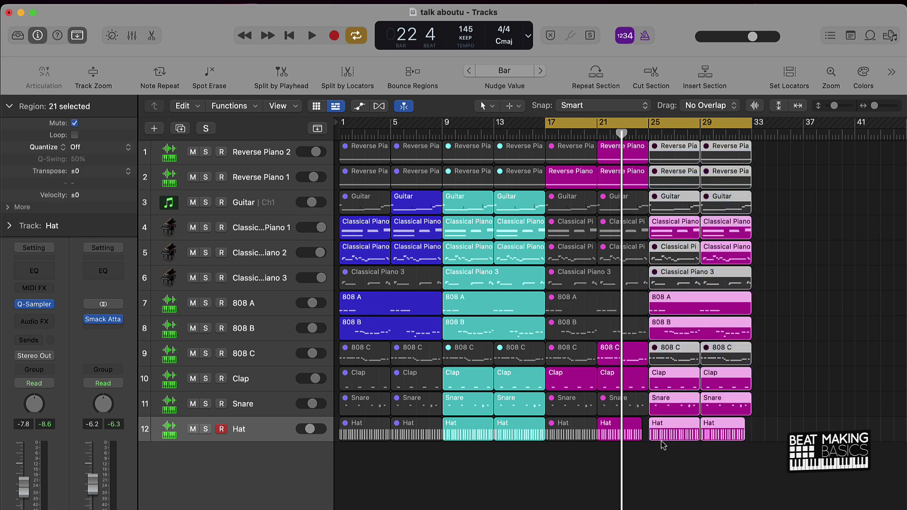
{"action": "left_click_drag", "start_coordinate": [673, 406], "coordinate": [871, 385]}
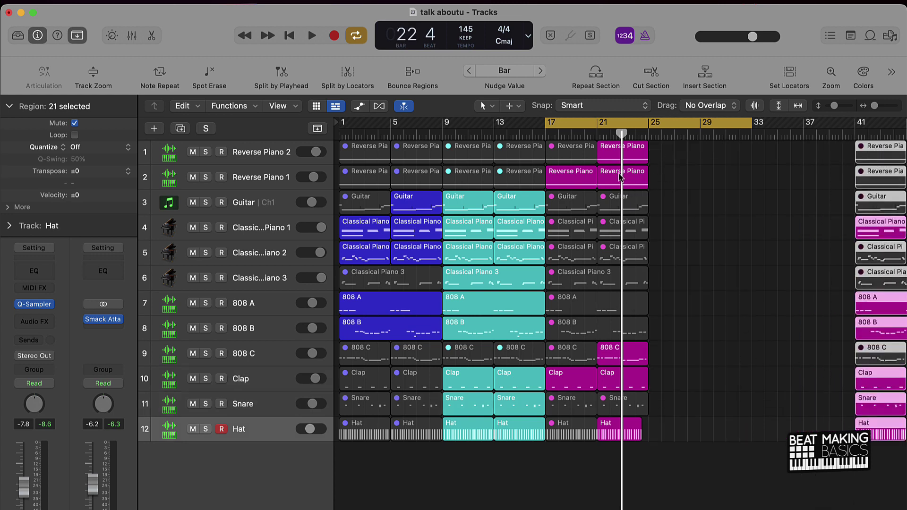
Extend the Hat region's end back to bar 25 and repeat all regions of bars 17–25 into bars 25–33
{"action": "left_click_drag", "start_coordinate": [636, 436], "coordinate": [642, 435]}
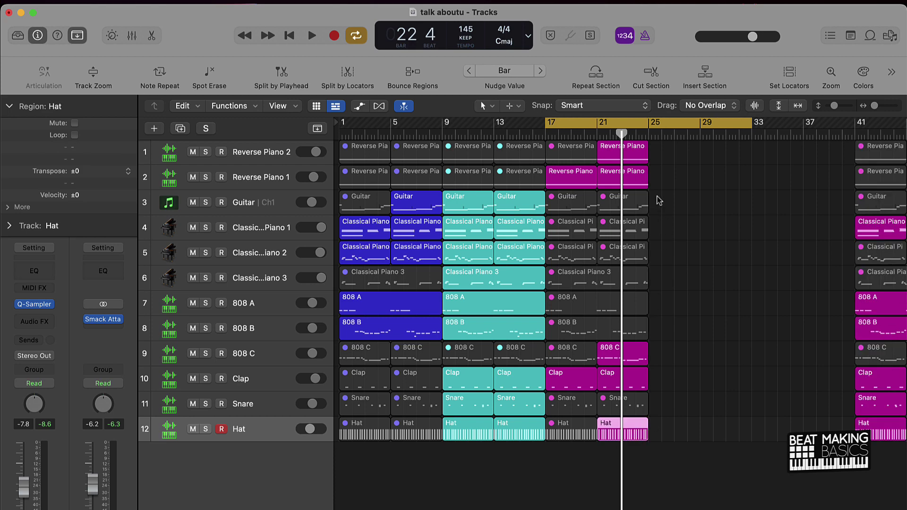
{"action": "left_click_drag", "start_coordinate": [664, 156], "coordinate": [575, 496]}
{"action": "key", "text": "super+r"}
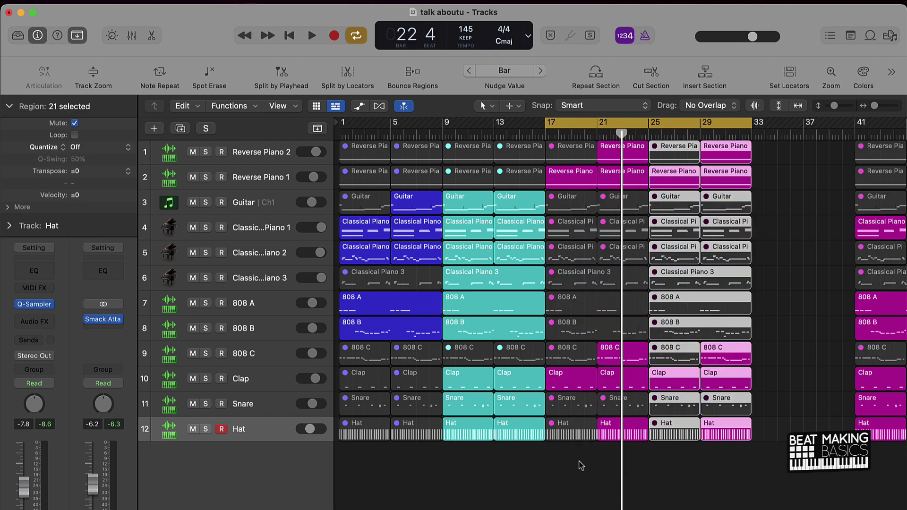
Unmute all regions in bars 25–33, and mute only the Guitar, Classical Piano 1–3, 808 A and 808 B regions there
{"action": "key", "text": "ctrl+m"}
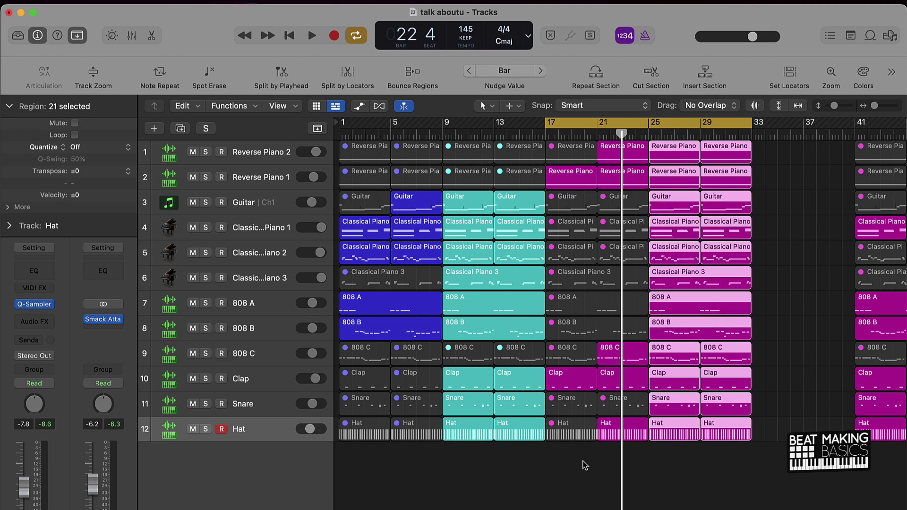
{"action": "left_click", "coordinate": [771, 209]}
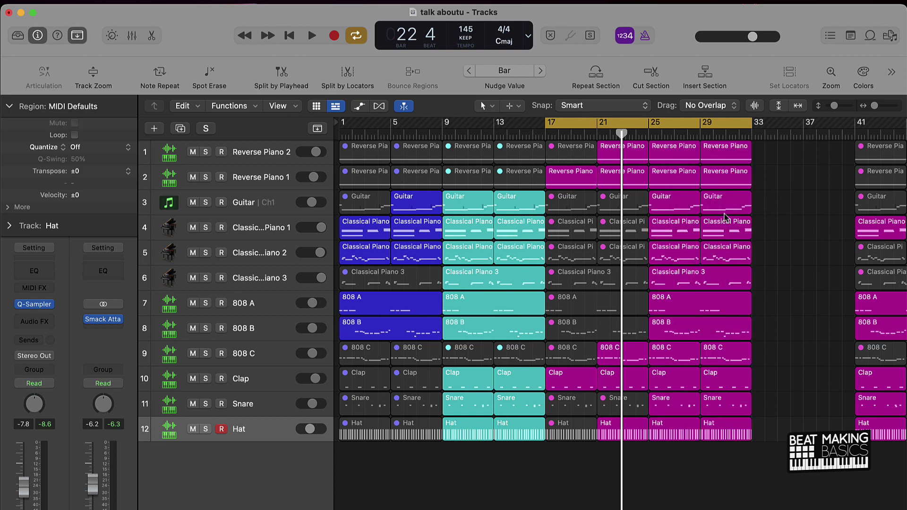
{"action": "left_click_drag", "start_coordinate": [779, 209], "coordinate": [661, 330]}
{"action": "key", "text": "ctrl+m"}
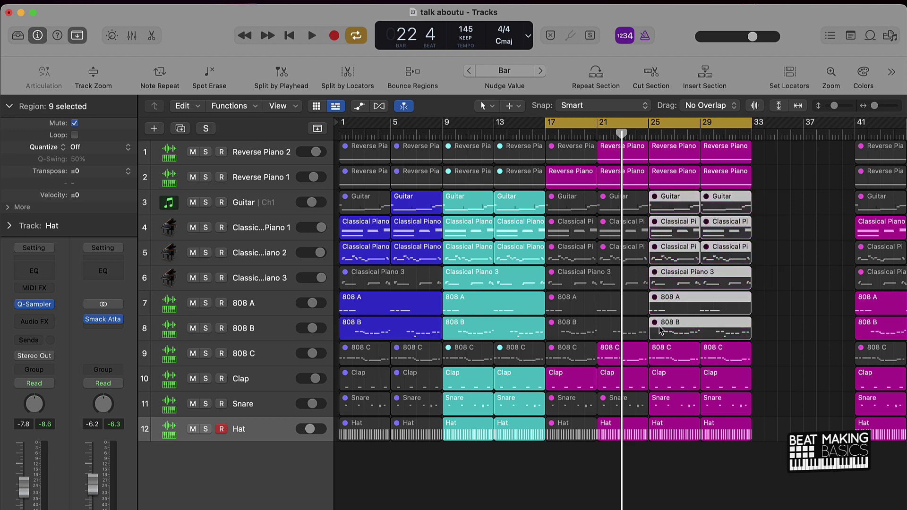
Play the arrangement from bar 17 and mute the Reverse Piano 2 region in bars 21–25
{"action": "key", "text": "space"}
{"action": "left_click", "coordinate": [626, 152]}
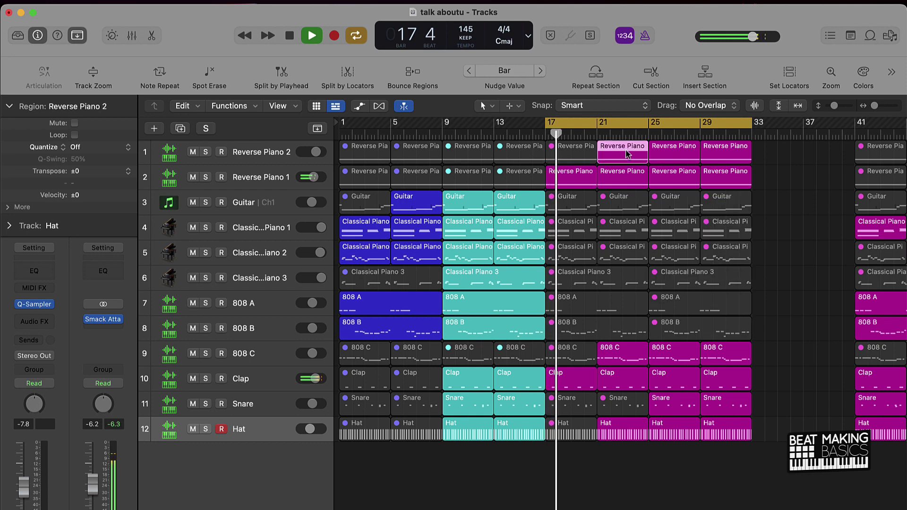
{"action": "key", "text": "ctrl+m"}
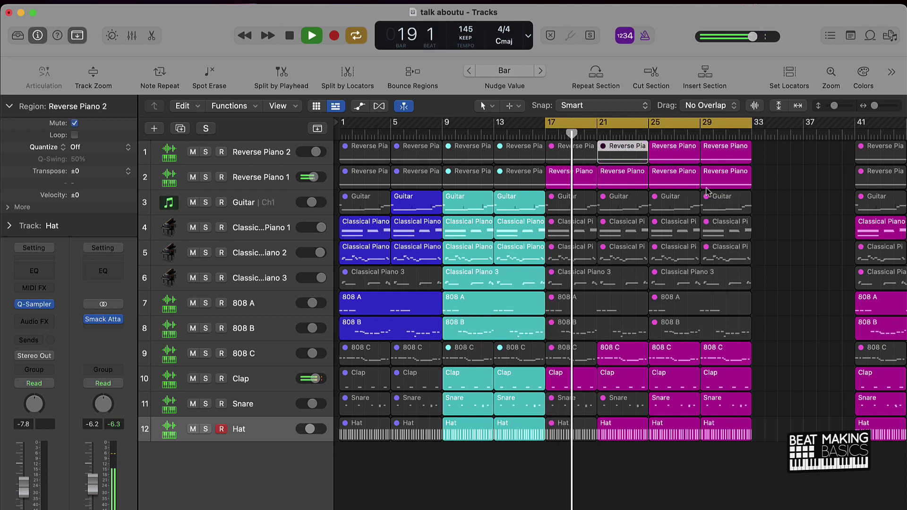
{"action": "left_click", "coordinate": [757, 260]}
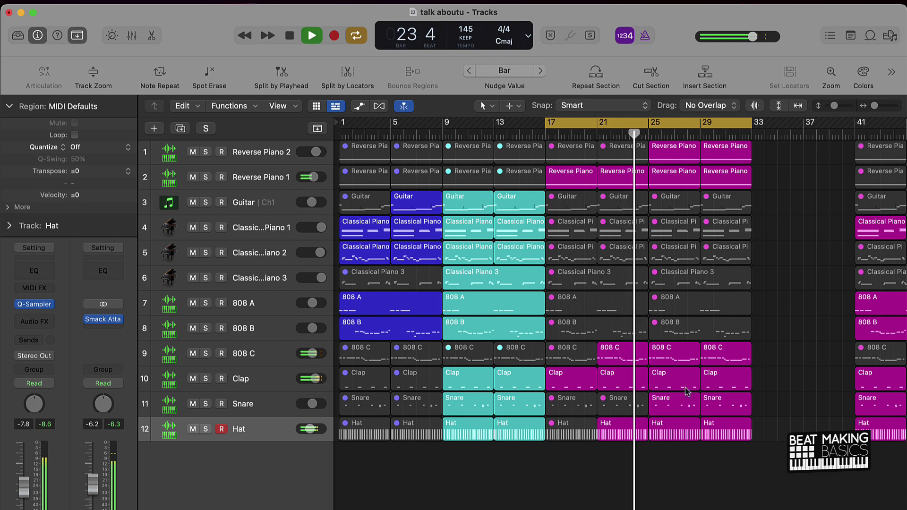
In the 808 C region of bars 21–25, raise the bar 23 notes, lower the three bar 24 notes and restart playback
{"action": "double_click", "coordinate": [633, 363]}
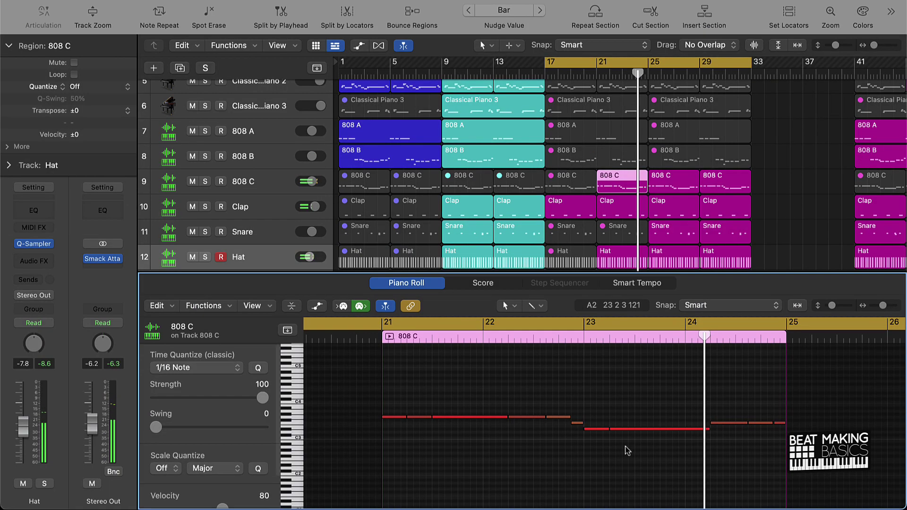
{"action": "left_click", "coordinate": [670, 429]}
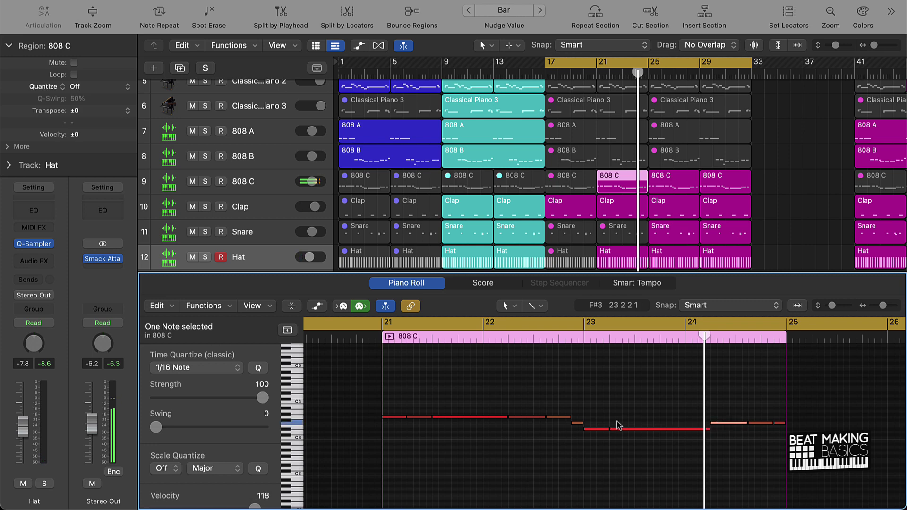
{"action": "left_click", "coordinate": [374, 339]}
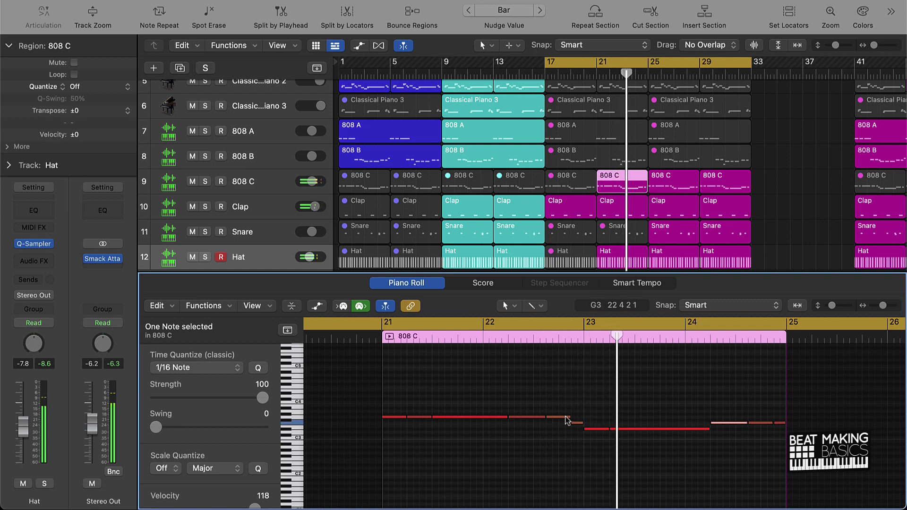
{"action": "left_click", "coordinate": [577, 424]}
{"action": "left_click_drag", "start_coordinate": [589, 415], "coordinate": [646, 425]}
{"action": "left_click", "coordinate": [665, 436]}
{"action": "left_click_drag", "start_coordinate": [723, 403], "coordinate": [765, 425]}
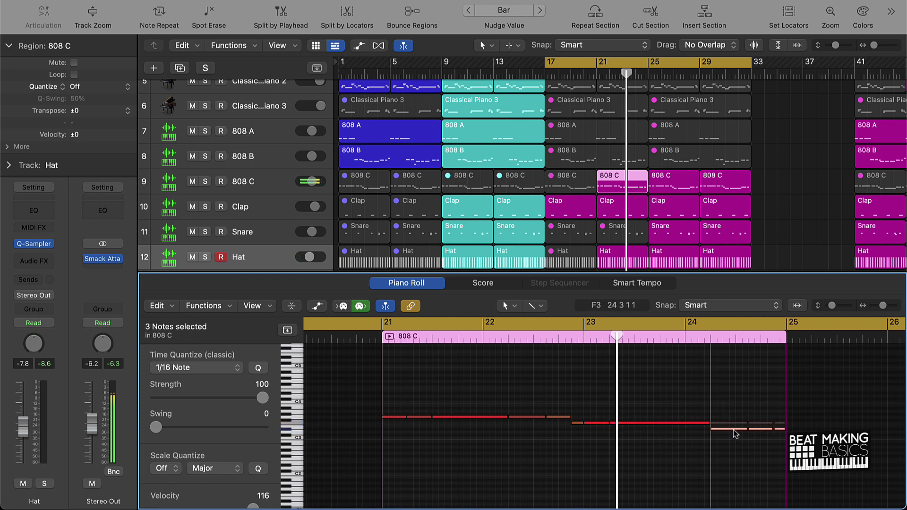
{"action": "left_click", "coordinate": [718, 397]}
{"action": "key", "text": "space"}
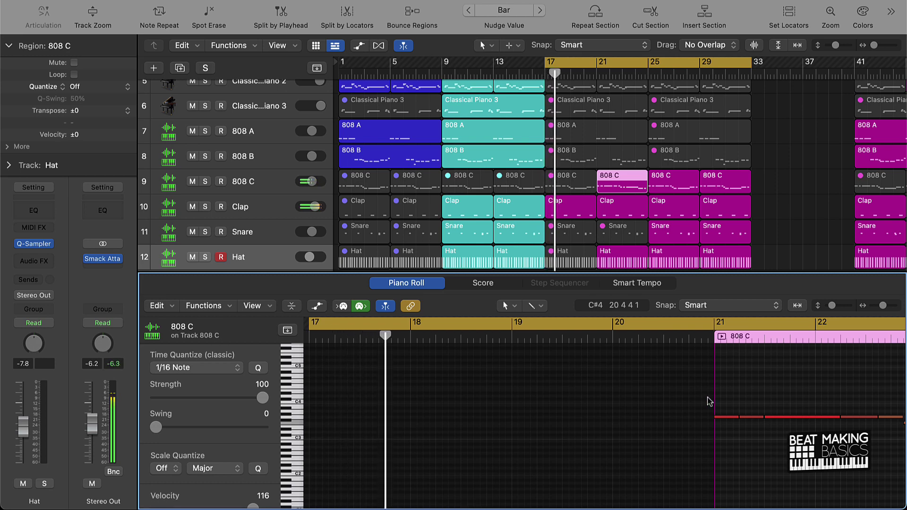
Replace the 808 C regions in bars 25–29 and 29–33 with copies of the edited 808 C region from bars 21–25
{"action": "left_click", "coordinate": [784, 159]}
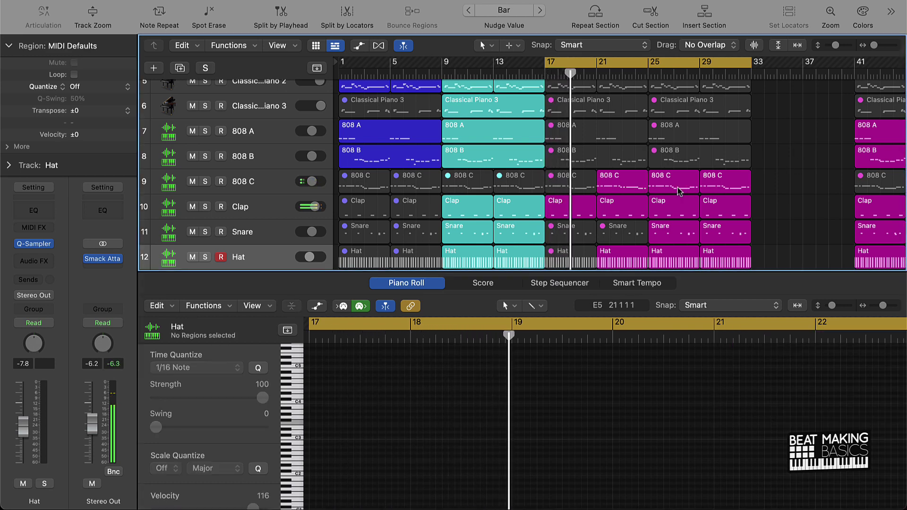
{"action": "left_click", "coordinate": [679, 190]}
{"action": "key", "text": "Delete"}
{"action": "left_click", "coordinate": [715, 189]}
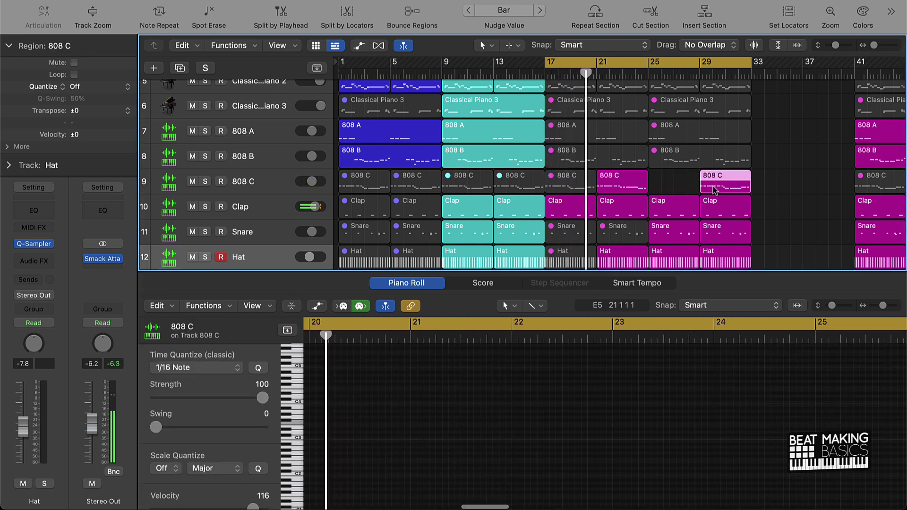
{"action": "key", "text": "Delete"}
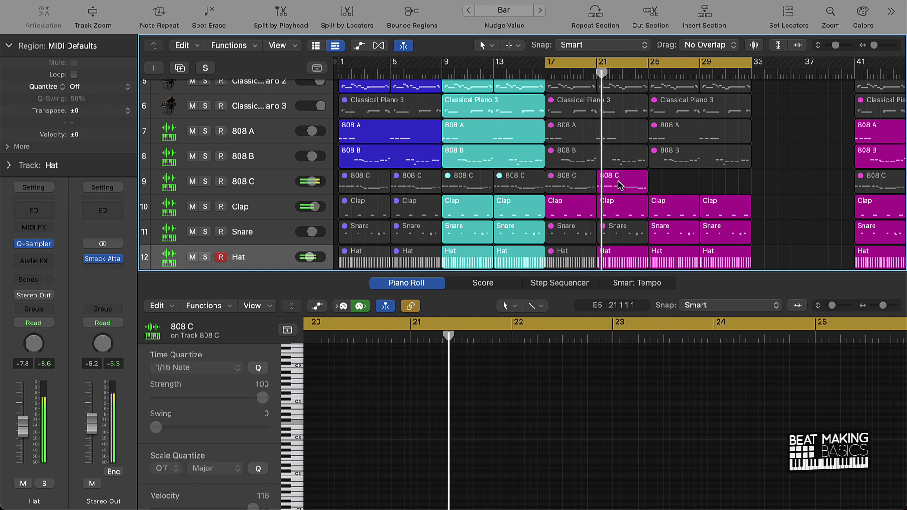
{"action": "left_click_drag", "start_coordinate": [620, 185], "coordinate": [726, 184]}
{"action": "left_click", "coordinate": [764, 192]}
Stop playback and turn off the cycle range over bars 17–33
{"action": "scroll", "coordinate": [769, 209], "scroll_direction": "down", "scroll_amount": 4}
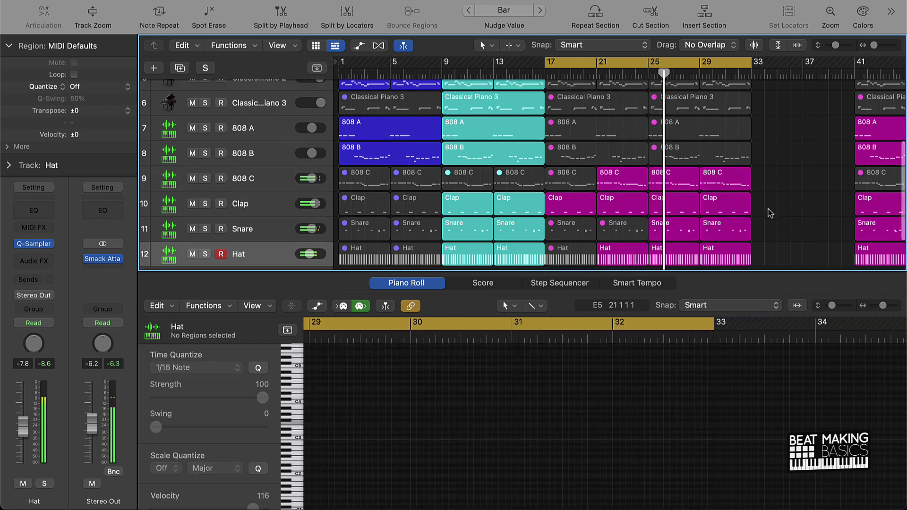
{"action": "scroll", "coordinate": [768, 209], "scroll_direction": "down", "scroll_amount": 5}
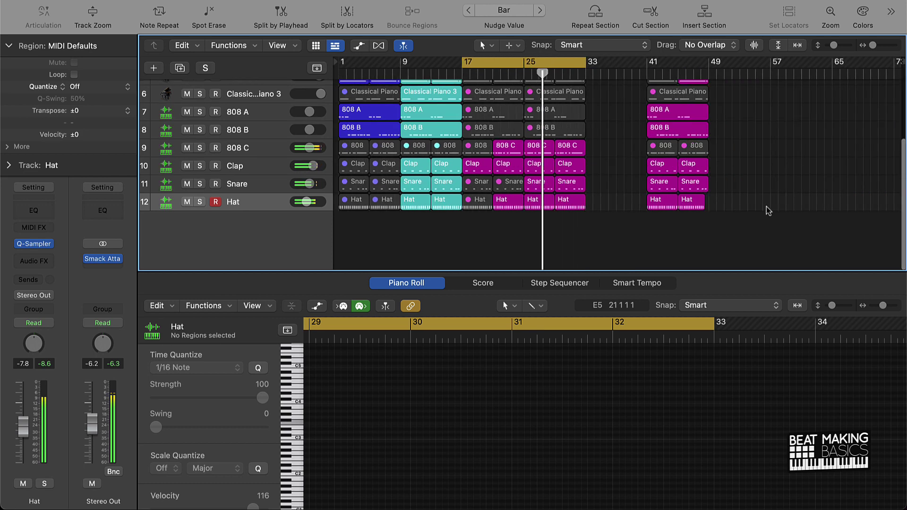
{"action": "scroll", "coordinate": [647, 191], "scroll_direction": "down", "scroll_amount": 3}
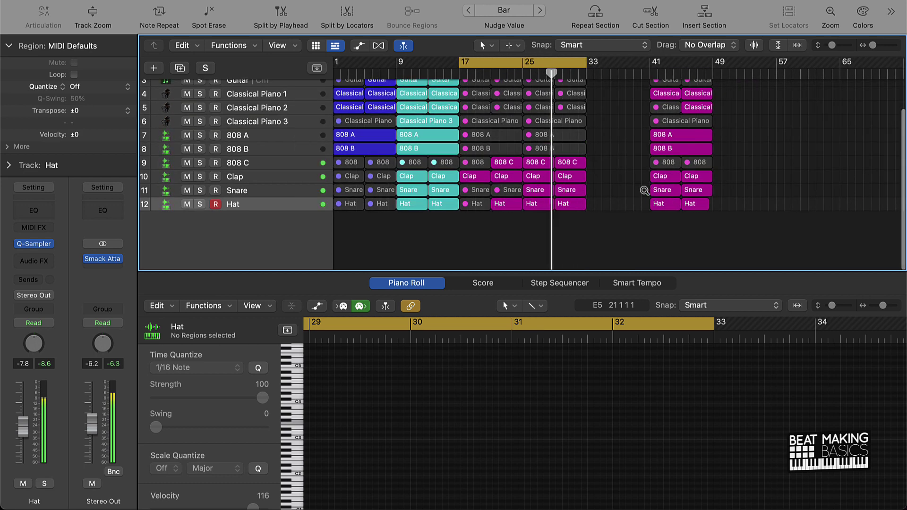
{"action": "scroll", "coordinate": [632, 187], "scroll_direction": "down", "scroll_amount": 3}
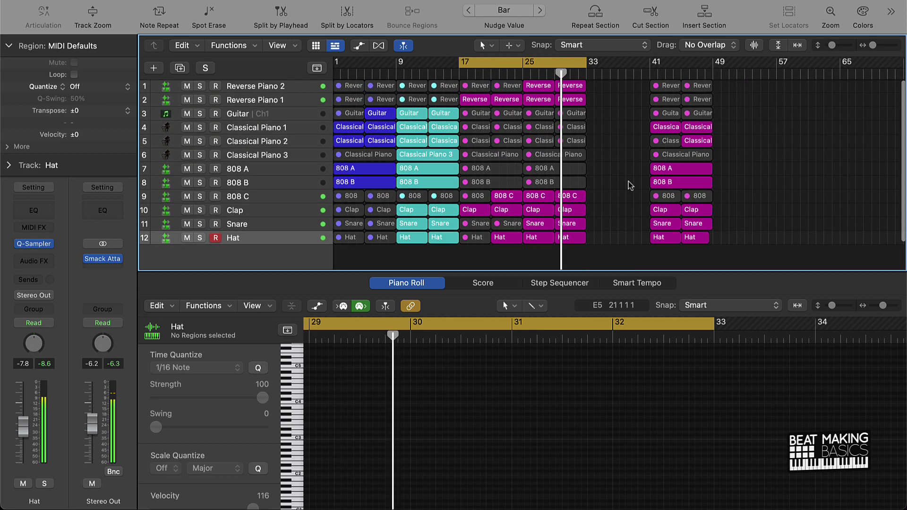
{"action": "scroll", "coordinate": [629, 184], "scroll_direction": "up", "scroll_amount": 4}
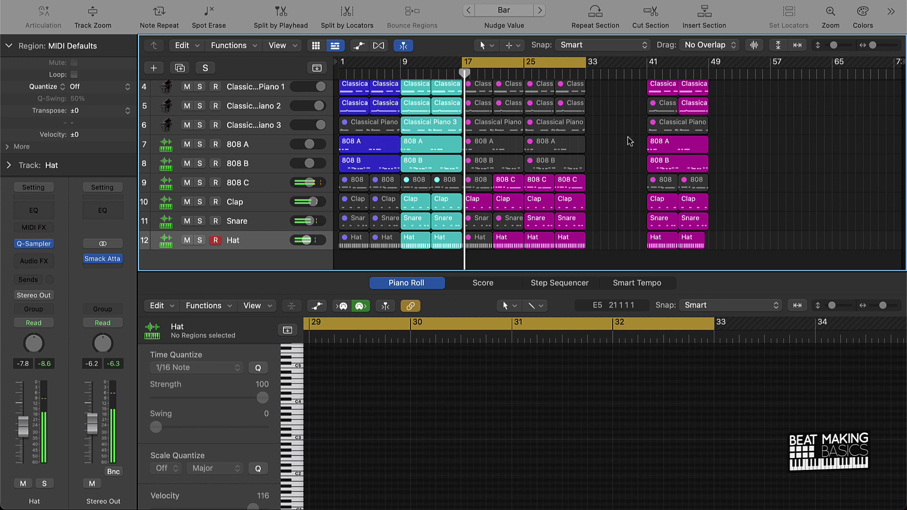
{"action": "left_click", "coordinate": [527, 64]}
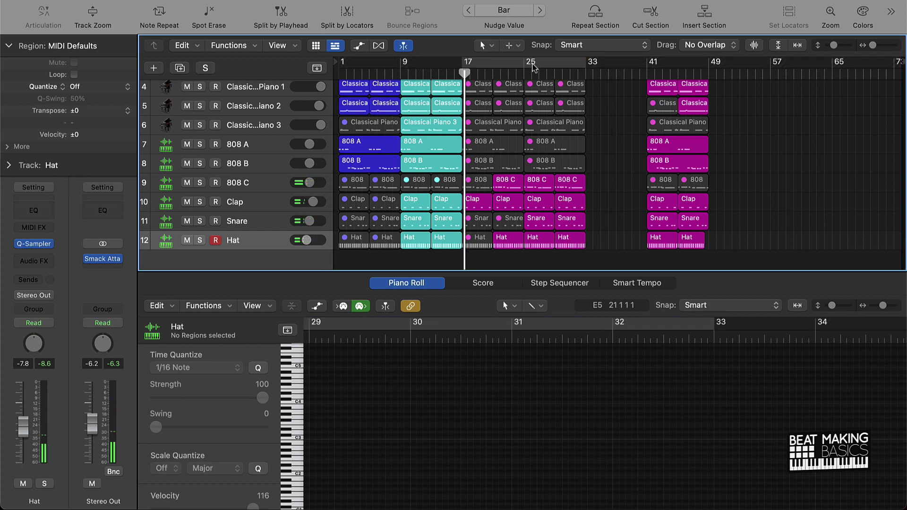
Move all regions in bars 41–49 on every track to start at bar 33
{"action": "scroll", "coordinate": [622, 122], "scroll_direction": "up", "scroll_amount": 3}
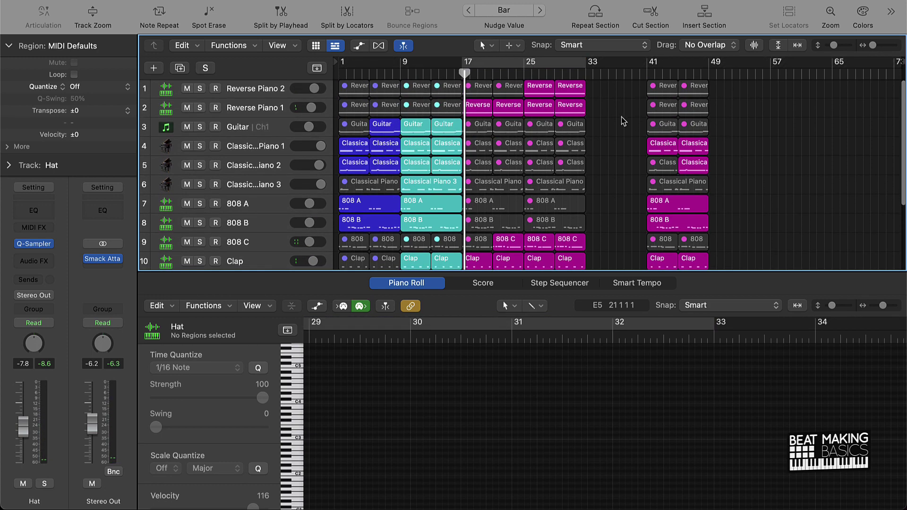
{"action": "scroll", "coordinate": [623, 122], "scroll_direction": "down", "scroll_amount": 3}
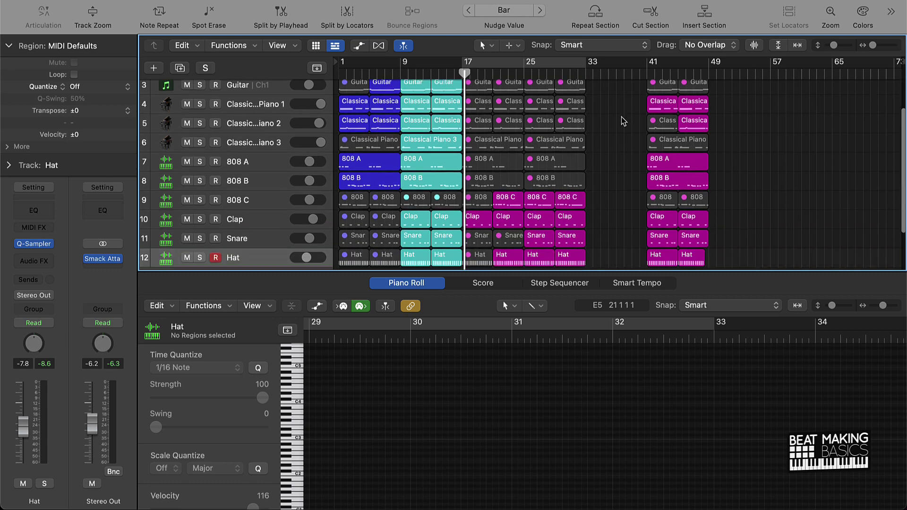
{"action": "scroll", "coordinate": [622, 122], "scroll_direction": "up", "scroll_amount": 3}
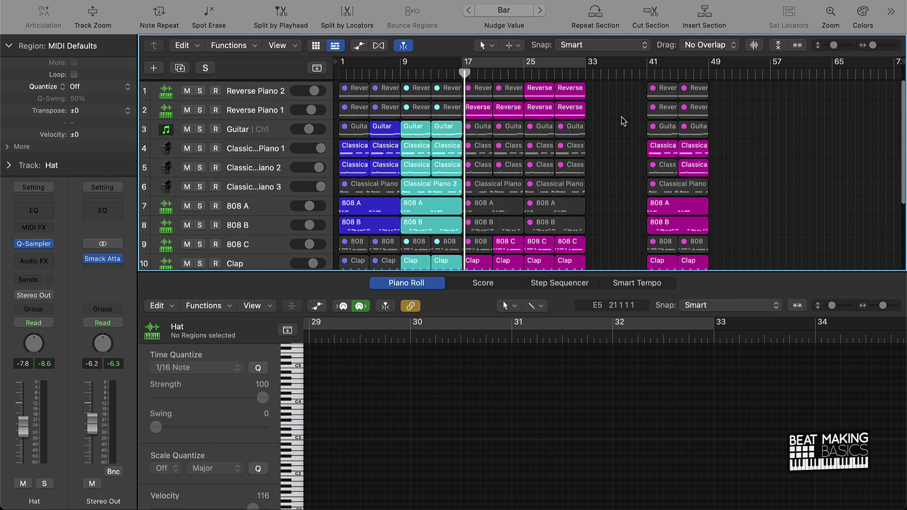
{"action": "left_click_drag", "start_coordinate": [639, 96], "coordinate": [699, 263]}
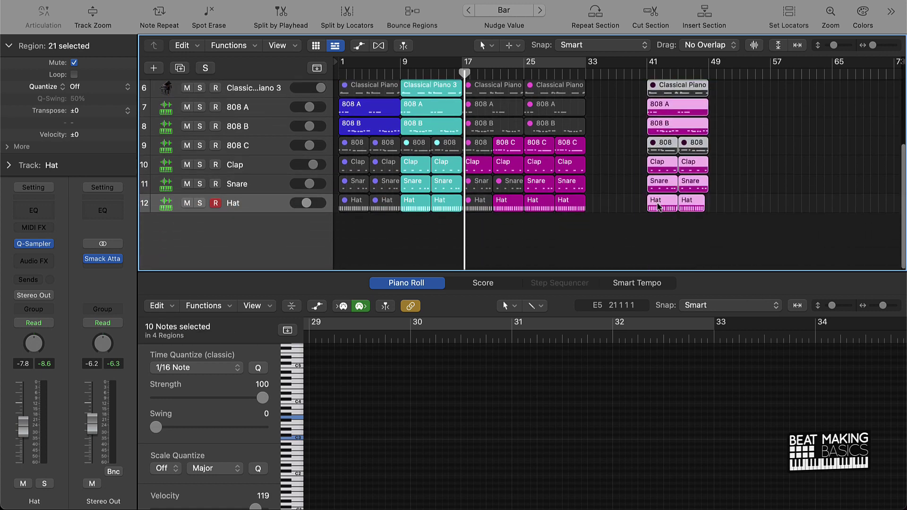
{"action": "left_click_drag", "start_coordinate": [656, 204], "coordinate": [598, 204]}
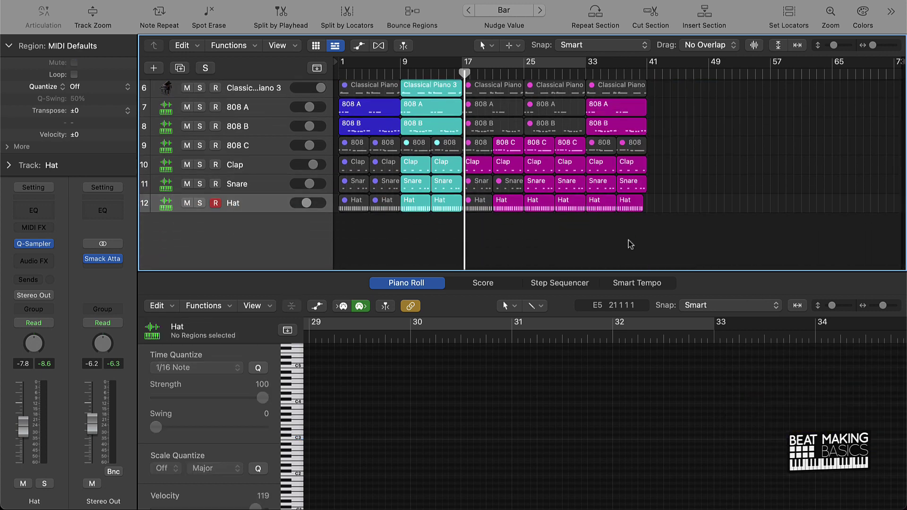
Mute the Clap, Snare and Hat regions in bars 33–41
{"action": "left_click_drag", "start_coordinate": [596, 237], "coordinate": [662, 171]}
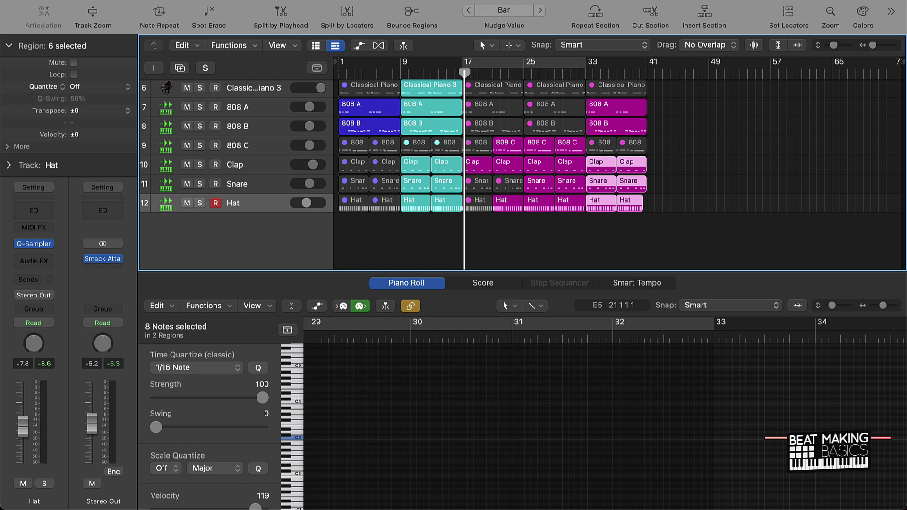
{"action": "key", "text": "ctrl+m"}
{"action": "scroll", "coordinate": [614, 150], "scroll_direction": "up", "scroll_amount": 5}
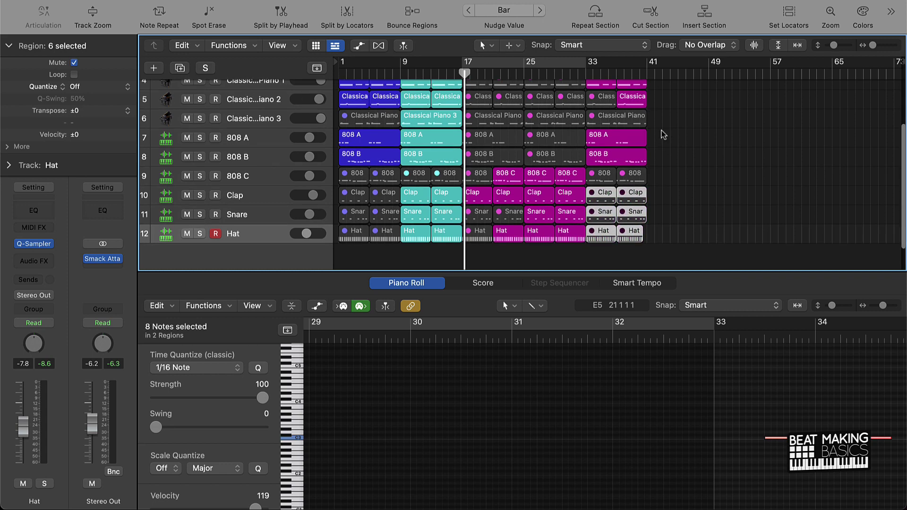
Unmute the Classical Piano 2 region in bars 33–37 and the Classical Piano 3 region in bars 33–41
{"action": "left_click", "coordinate": [596, 159]}
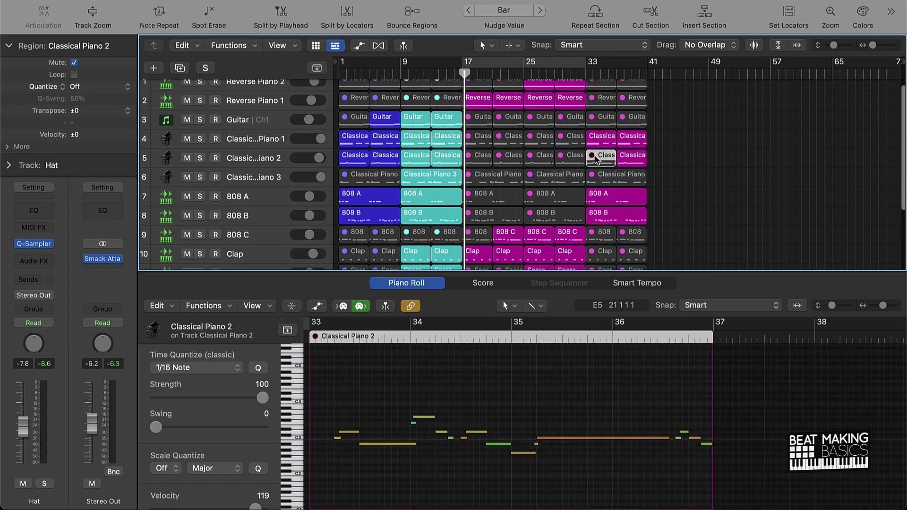
{"action": "key", "text": "ctrl+m"}
{"action": "left_click", "coordinate": [604, 177]}
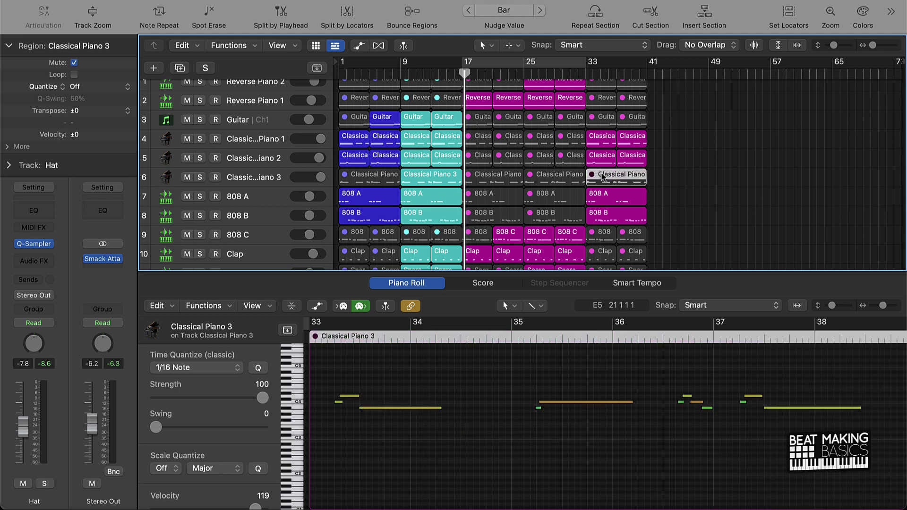
{"action": "key", "text": "ctrl+m"}
{"action": "scroll", "coordinate": [398, 119], "scroll_direction": "down", "scroll_amount": 1}
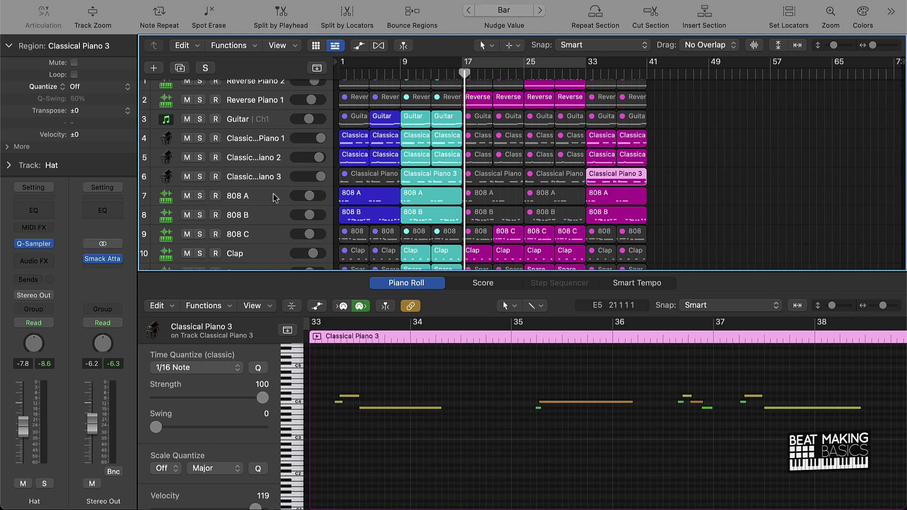
Widen the track headers slightly and mute the 808 A and 808 B regions in bars 33–41
{"action": "left_click_drag", "start_coordinate": [332, 137], "coordinate": [357, 136]}
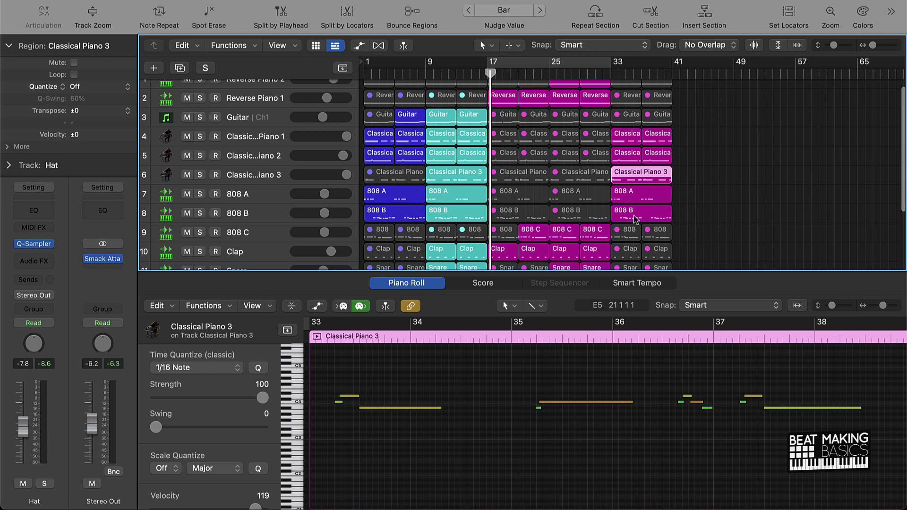
{"action": "scroll", "coordinate": [636, 219], "scroll_direction": "up", "scroll_amount": 1}
{"action": "scroll", "coordinate": [637, 219], "scroll_direction": "right", "scroll_amount": 1}
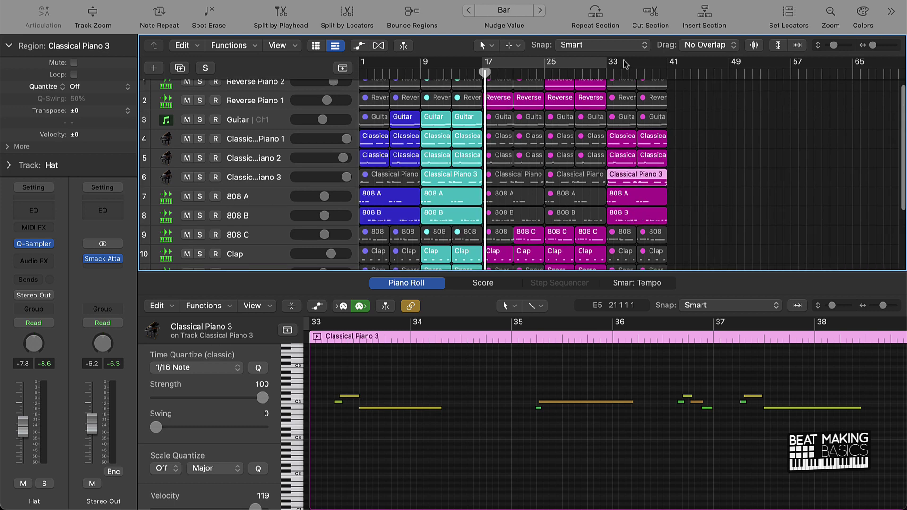
{"action": "scroll", "coordinate": [624, 99], "scroll_direction": "down", "scroll_amount": 3}
{"action": "scroll", "coordinate": [623, 100], "scroll_direction": "up", "scroll_amount": 4}
{"action": "scroll", "coordinate": [624, 127], "scroll_direction": "down", "scroll_amount": 3}
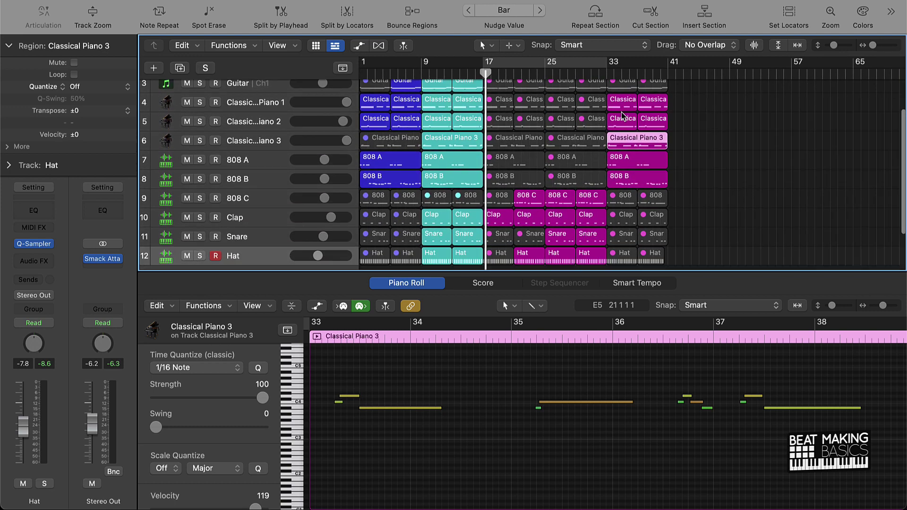
{"action": "left_click_drag", "start_coordinate": [683, 161], "coordinate": [630, 181]}
{"action": "key", "text": "ctrl+m"}
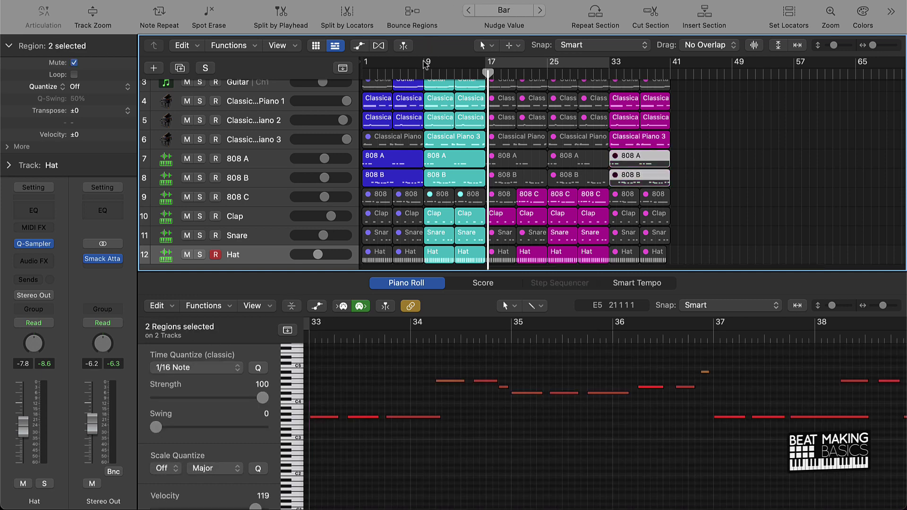
Set the cycle range to bars 9–41, start playback and close the Piano Roll editor
{"action": "left_click_drag", "start_coordinate": [427, 61], "coordinate": [675, 67]}
{"action": "key", "text": "space"}
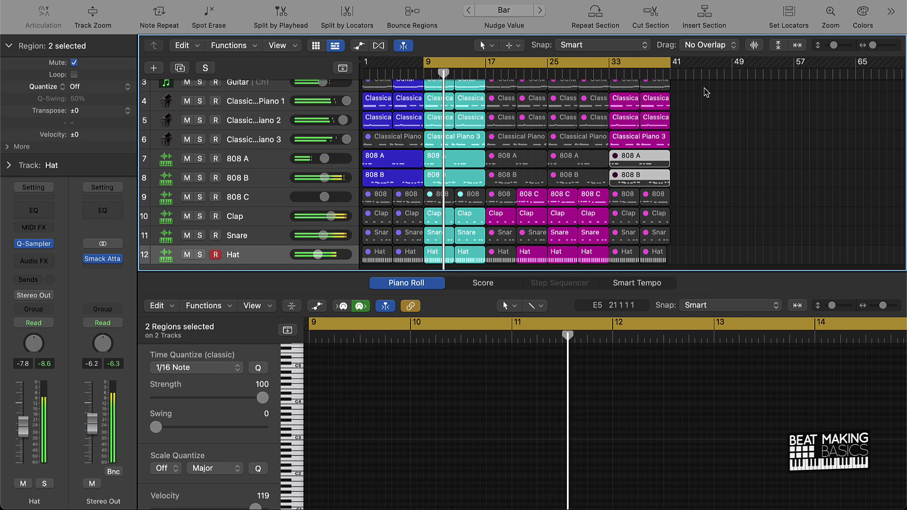
{"action": "left_click", "coordinate": [705, 93]}
{"action": "scroll", "coordinate": [705, 92], "scroll_direction": "up", "scroll_amount": 3}
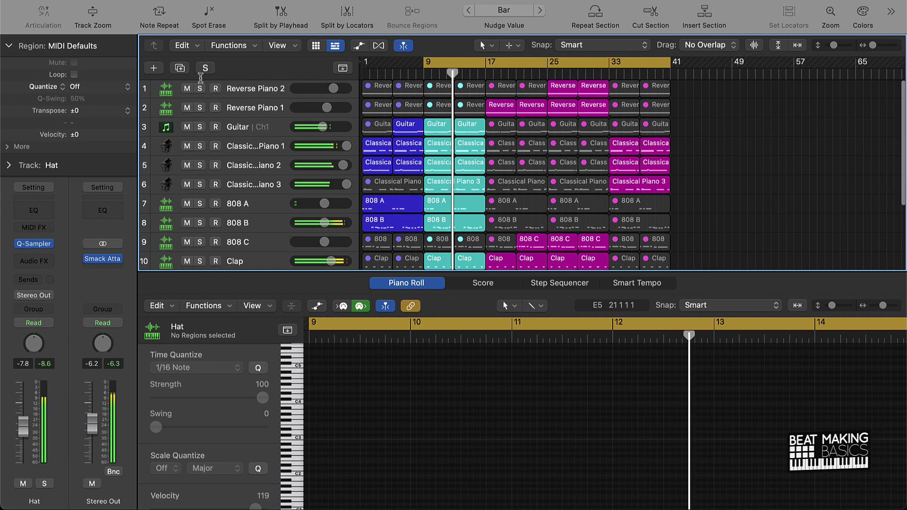
{"action": "key", "text": "e"}
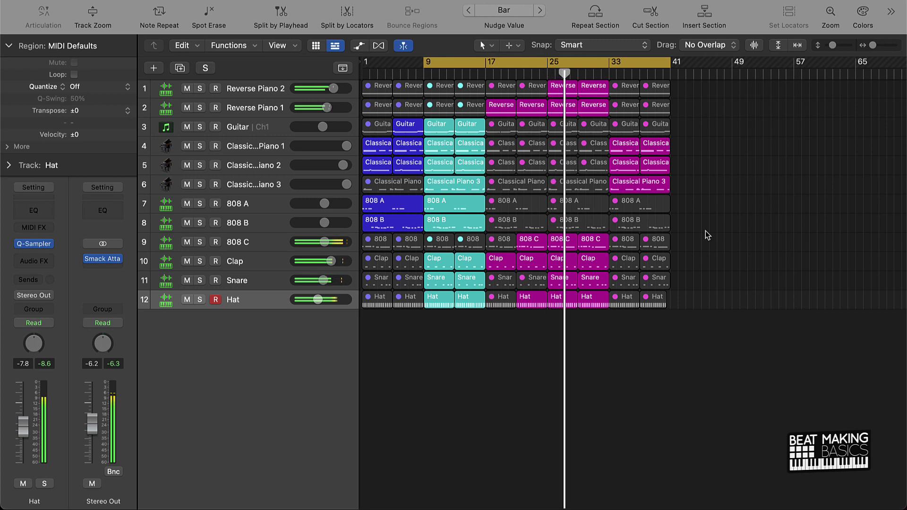
Mute the Reverse Piano 1 region in bars 29–33 and unmute the Guitar region in bars 37–41
{"action": "left_click", "coordinate": [603, 113]}
{"action": "key", "text": "ctrl+m"}
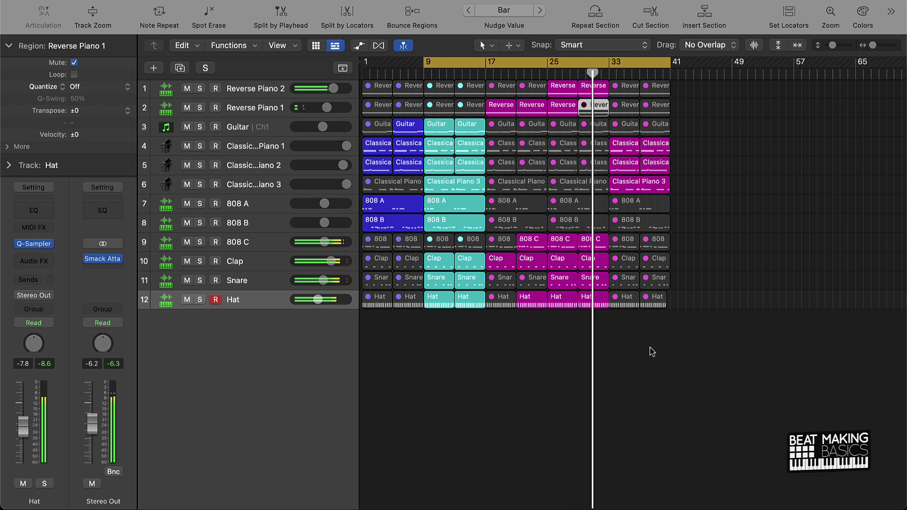
{"action": "left_click", "coordinate": [729, 194]}
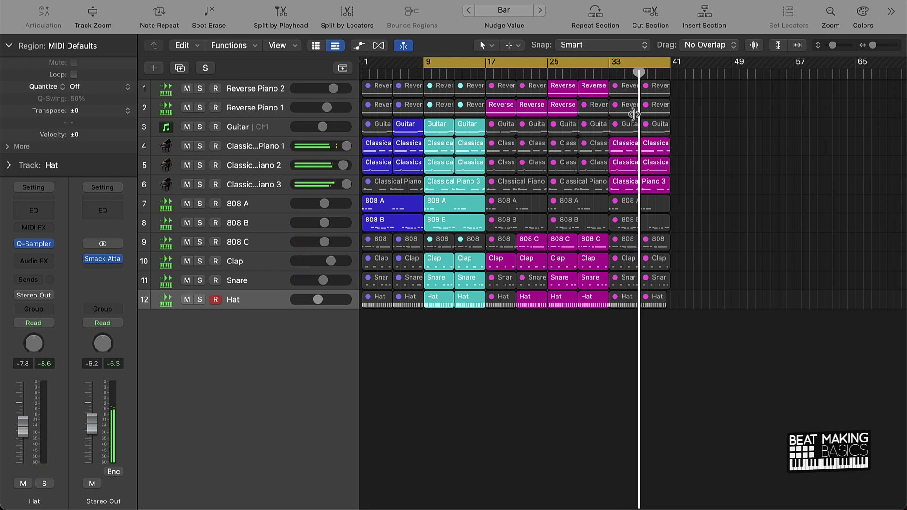
{"action": "left_click", "coordinate": [663, 134]}
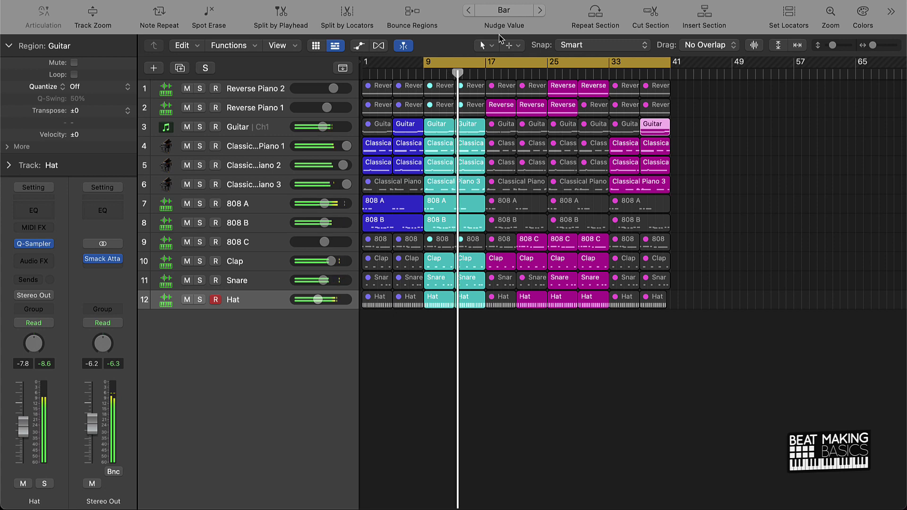
{"action": "left_click", "coordinate": [718, 185]}
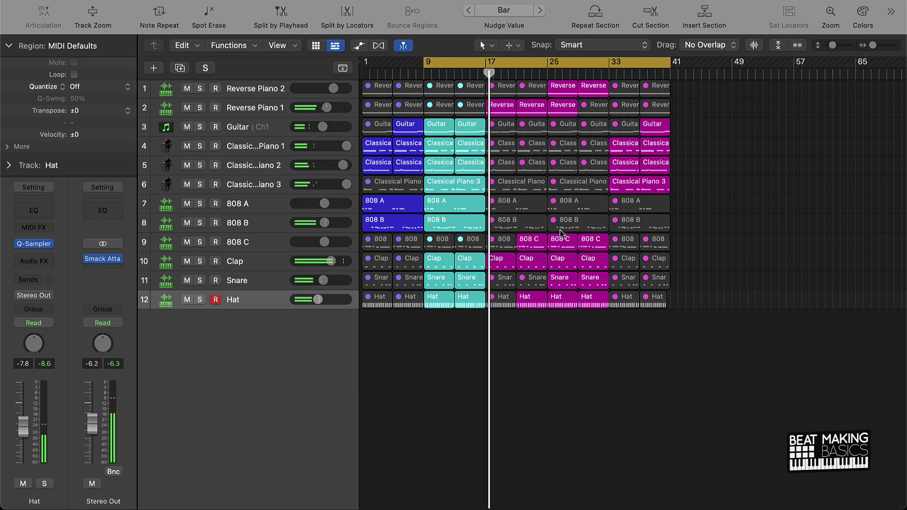
Stop playback, turn off the cycle range and move the playhead back to about bar 15
{"action": "left_click", "coordinate": [528, 67]}
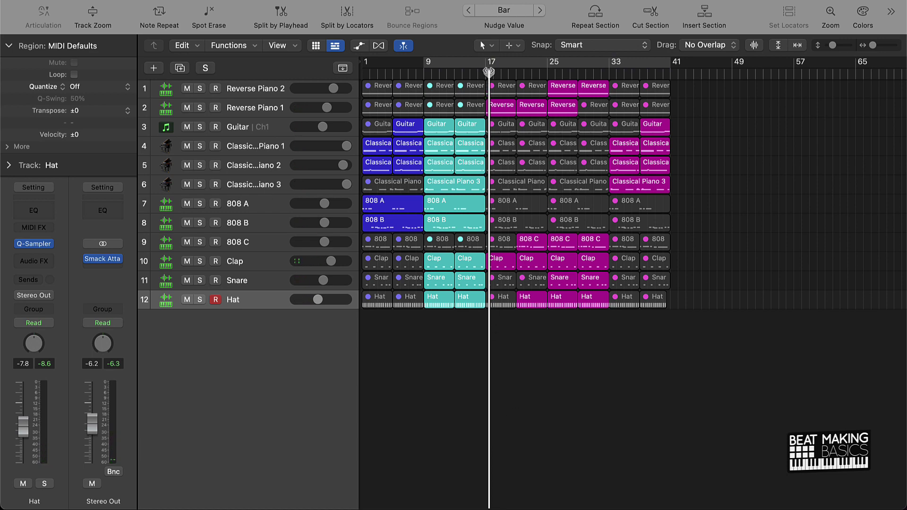
{"action": "left_click_drag", "start_coordinate": [490, 72], "coordinate": [468, 75]}
{"action": "key", "text": "super+Right"}
{"action": "key", "text": "super+Right"}
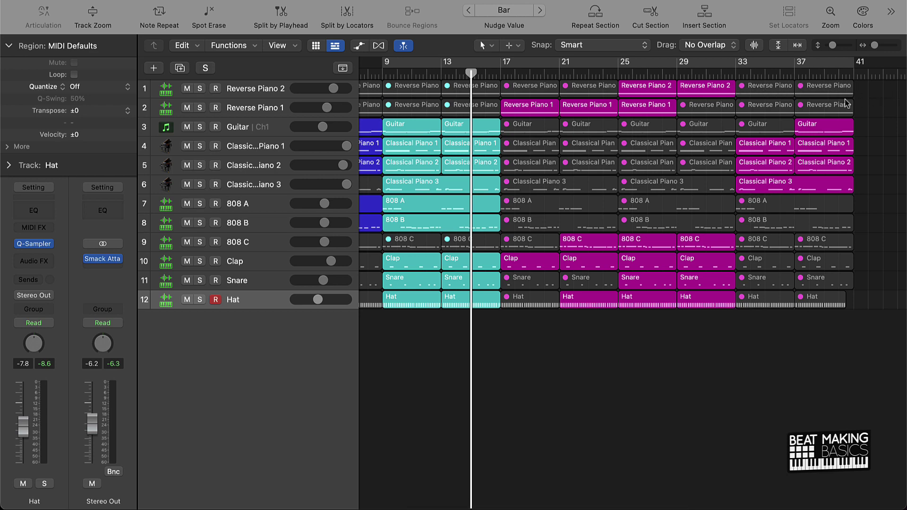
{"action": "key", "text": "super+Left"}
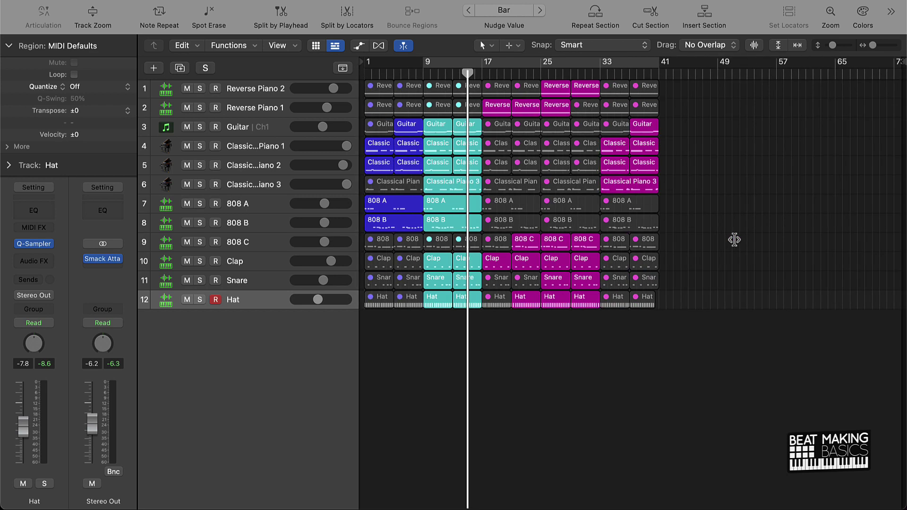
Repeat all regions in bars 9–41 twice so the copies continue from bar 41
{"action": "left_click_drag", "start_coordinate": [429, 336], "coordinate": [707, 80]}
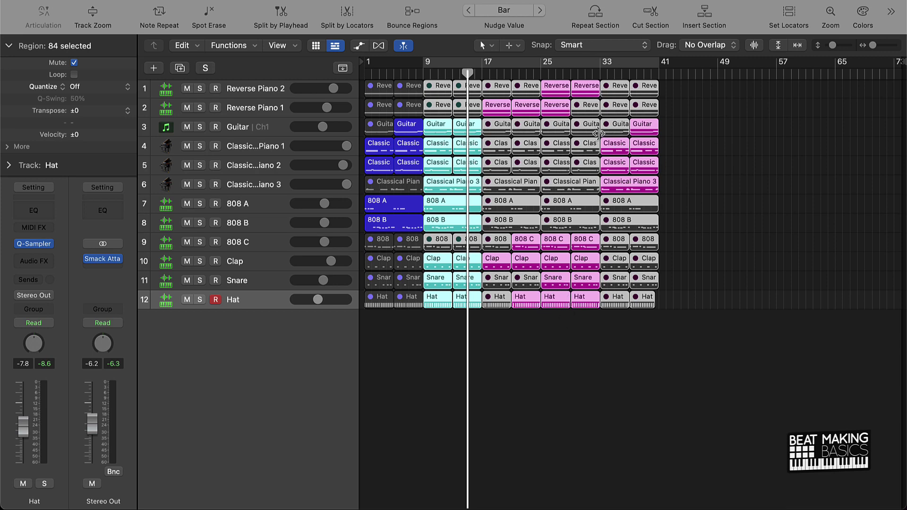
{"action": "key", "text": "super+r"}
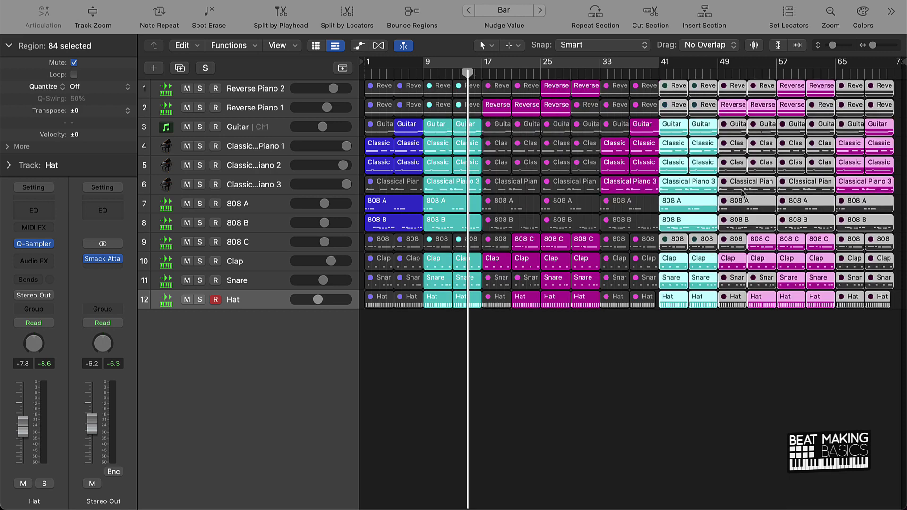
{"action": "key", "text": "super+r"}
Delete all copied regions from bar 81 onward
{"action": "scroll", "coordinate": [744, 341], "scroll_direction": "right", "scroll_amount": 10}
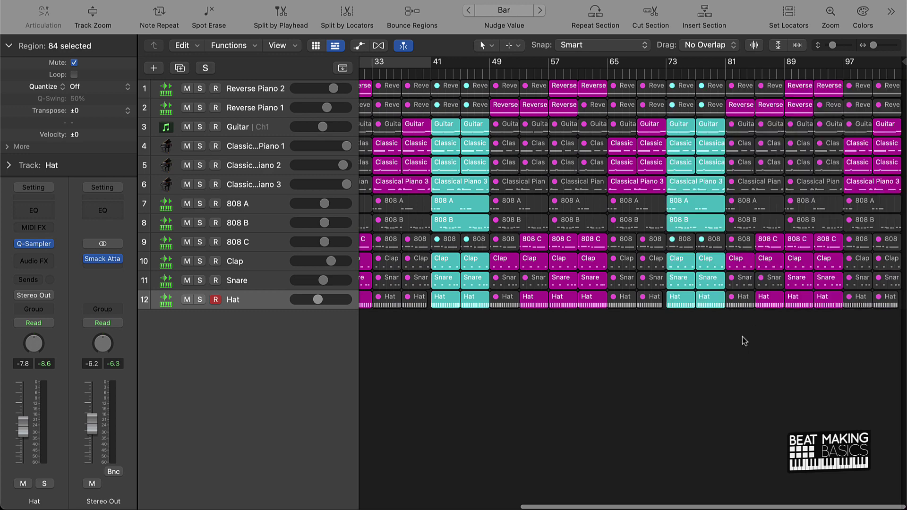
{"action": "left_click_drag", "start_coordinate": [744, 341], "coordinate": [903, 80]}
{"action": "key", "text": "Delete"}
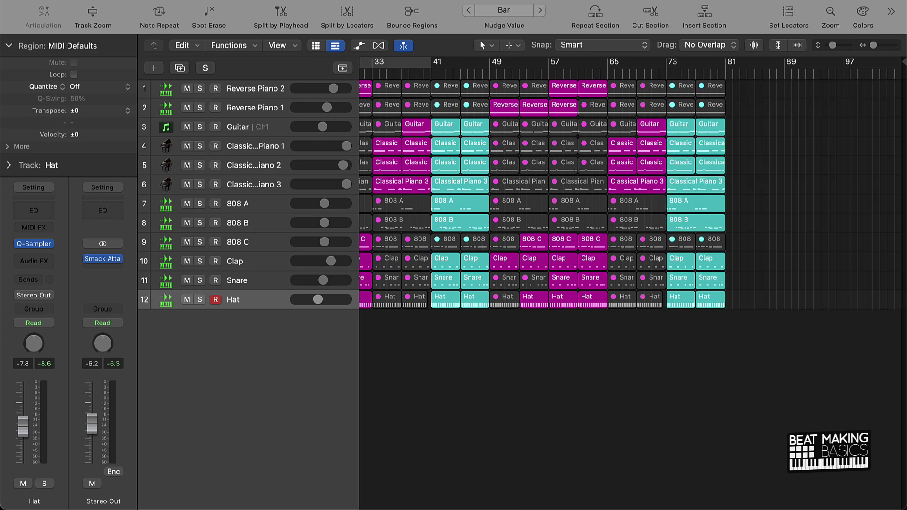
{"action": "scroll", "coordinate": [579, 144], "scroll_direction": "left", "scroll_amount": 10}
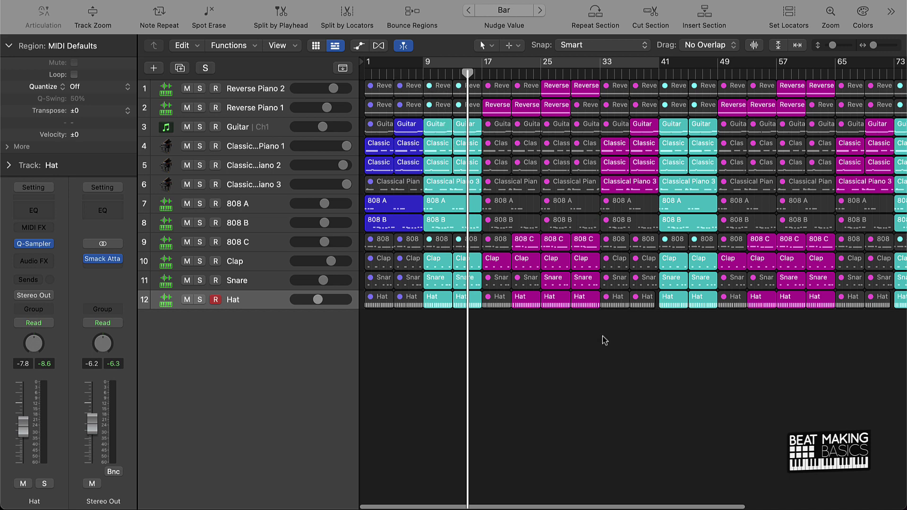
Color all regions in bars 33–41 and bars 65–73 dark blue
{"action": "left_click_drag", "start_coordinate": [602, 336], "coordinate": [659, 76]}
{"action": "key", "text": "ctrl+m"}
{"action": "scroll", "coordinate": [665, 77], "scroll_direction": "right", "scroll_amount": 3}
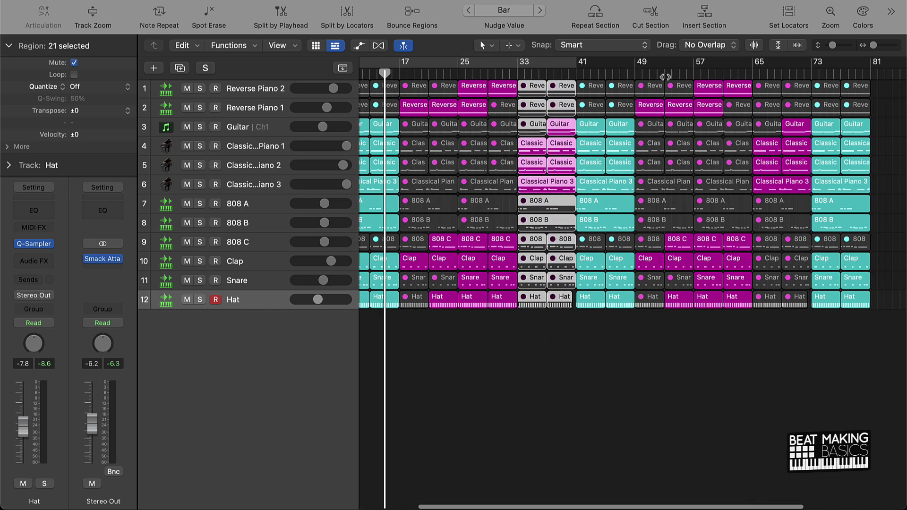
{"action": "scroll", "coordinate": [678, 314], "scroll_direction": "right", "scroll_amount": 3}
{"action": "left_click_drag", "start_coordinate": [676, 324], "coordinate": [719, 13]}
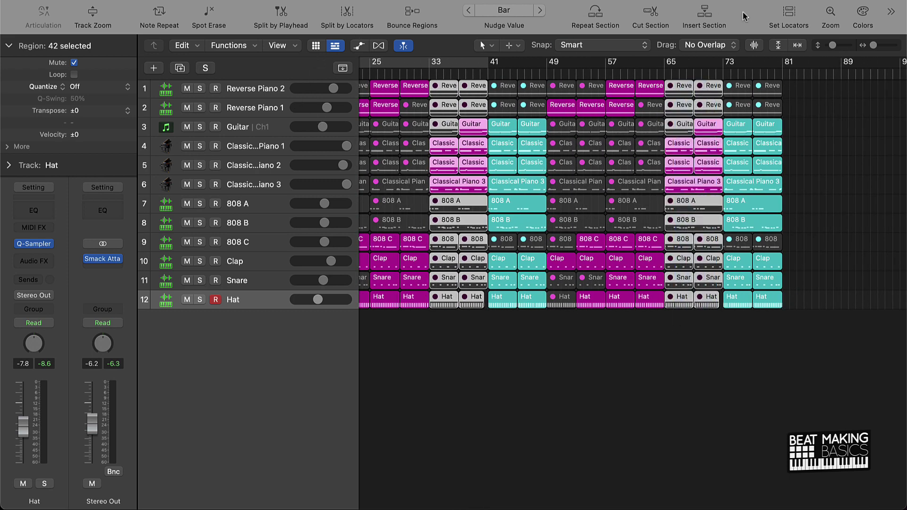
{"action": "left_click", "coordinate": [853, 11]}
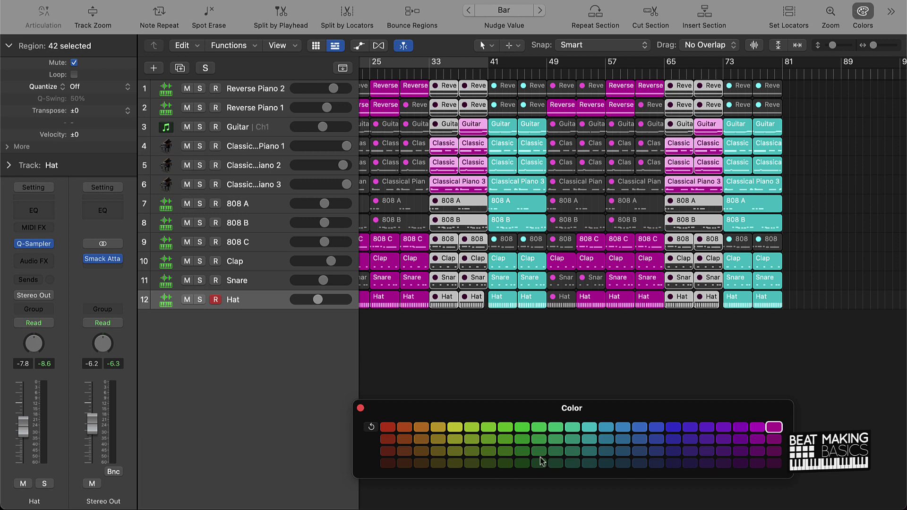
{"action": "left_click", "coordinate": [639, 428]}
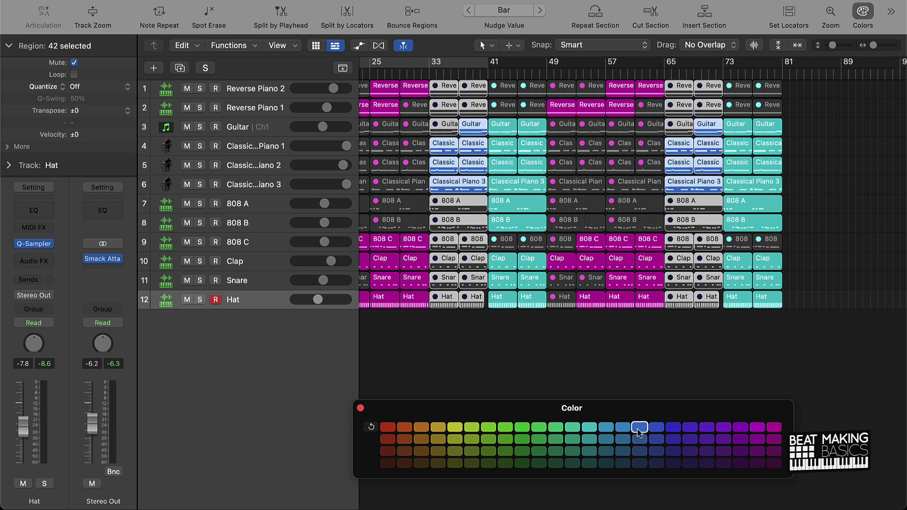
{"action": "left_click", "coordinate": [673, 428]}
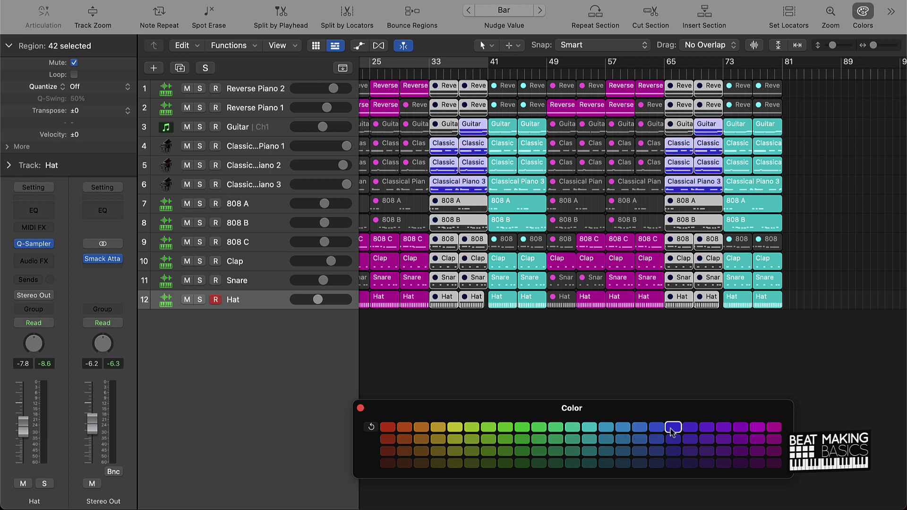
{"action": "left_click", "coordinate": [586, 352]}
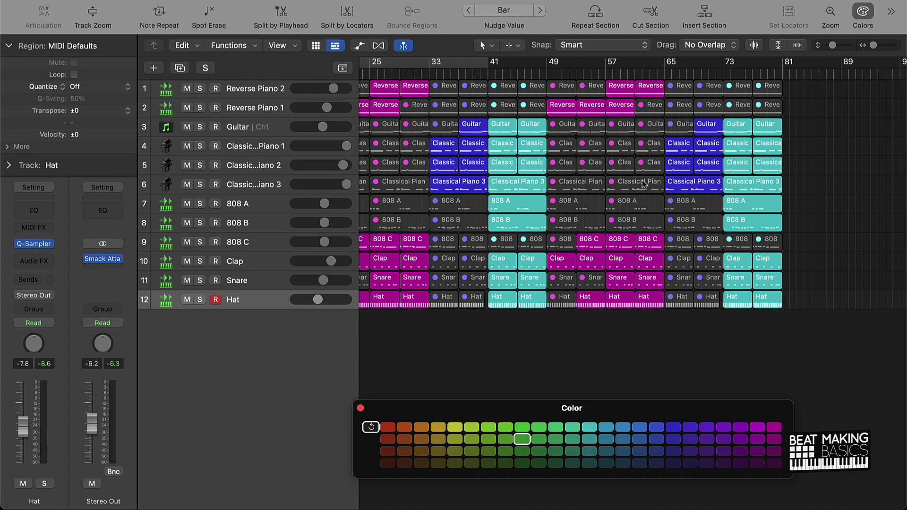
Recolor all regions in bars 33–41 and bars 65–73 green
{"action": "key", "text": "space"}
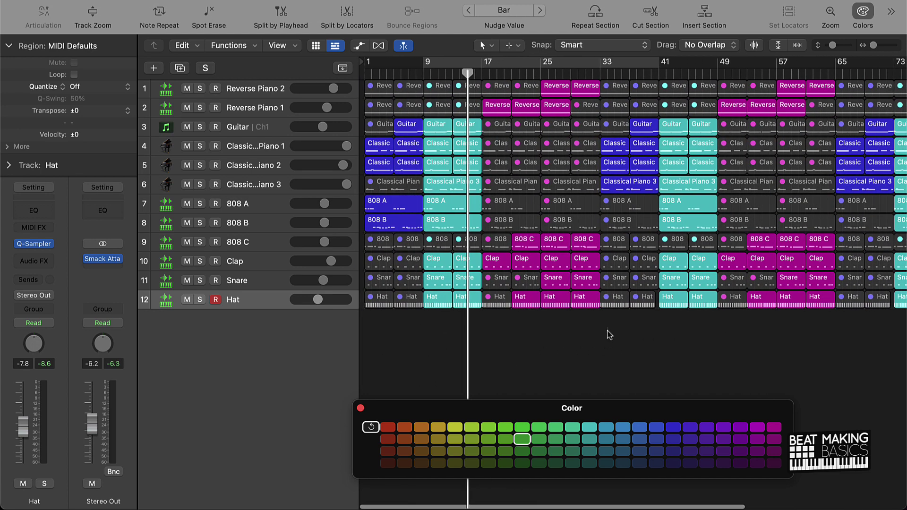
{"action": "left_click_drag", "start_coordinate": [608, 338], "coordinate": [654, 83]}
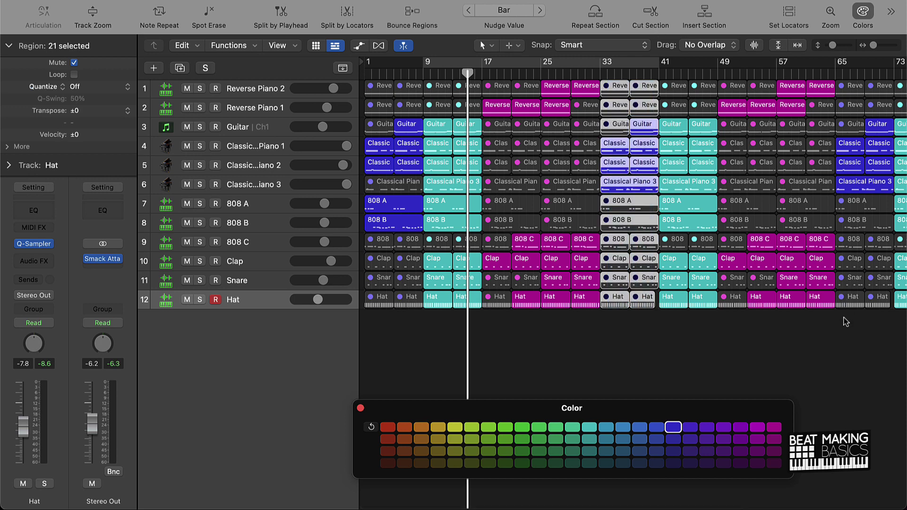
{"action": "left_click_drag", "start_coordinate": [844, 322], "coordinate": [864, 38]}
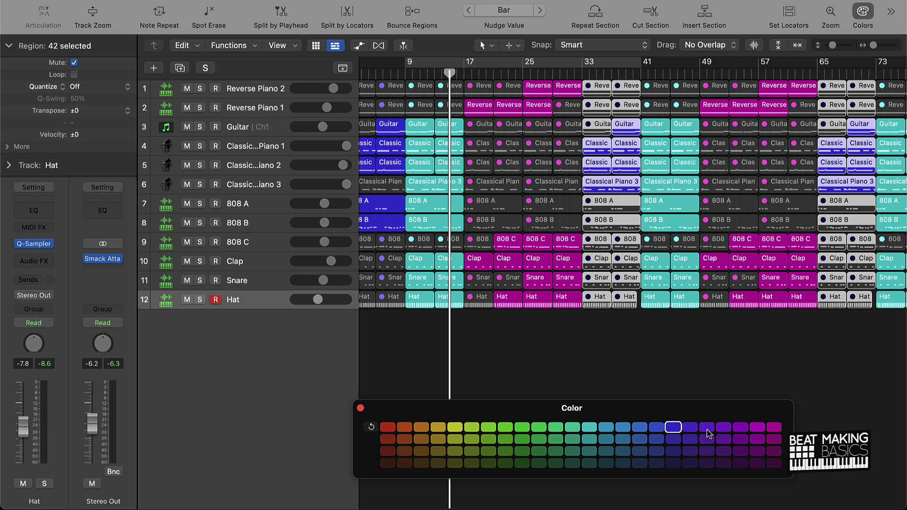
{"action": "left_click", "coordinate": [554, 431]}
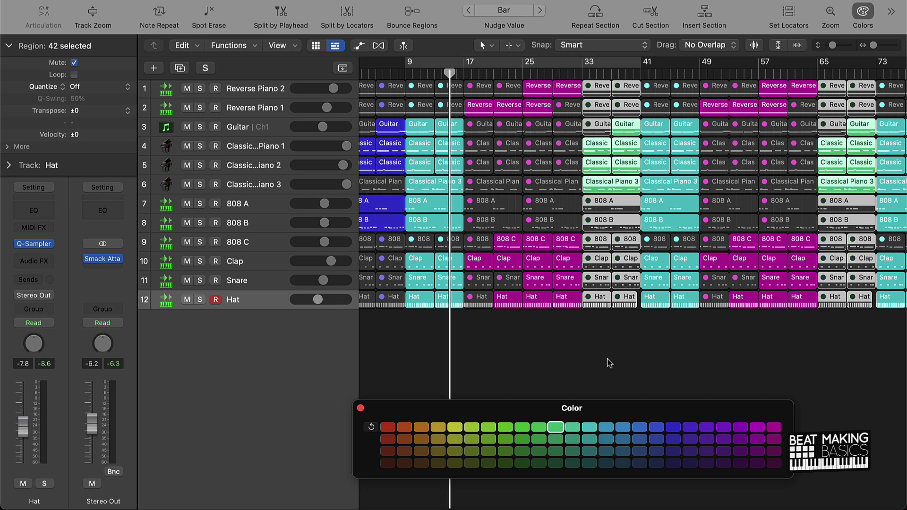
{"action": "left_click", "coordinate": [652, 360]}
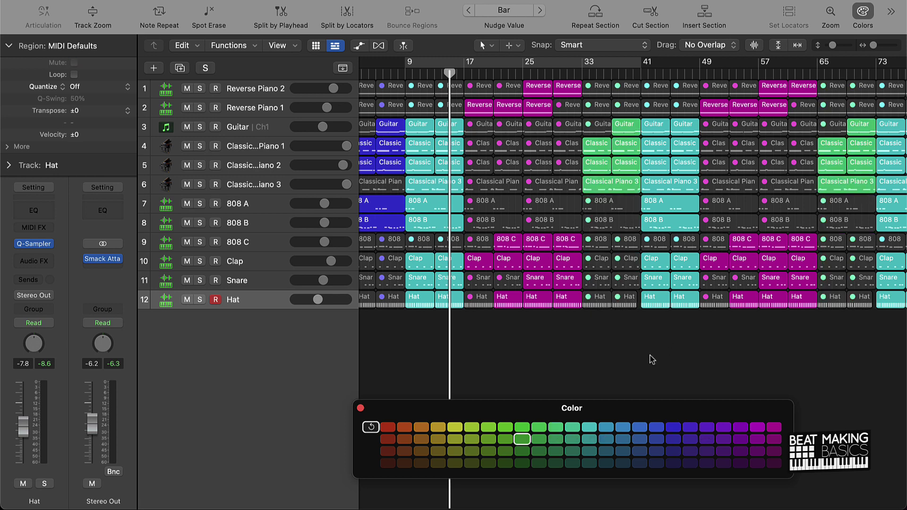
Copy all regions in bars 1–9 and paste them at bar 81
{"action": "scroll", "coordinate": [645, 360], "scroll_direction": "left", "scroll_amount": 3}
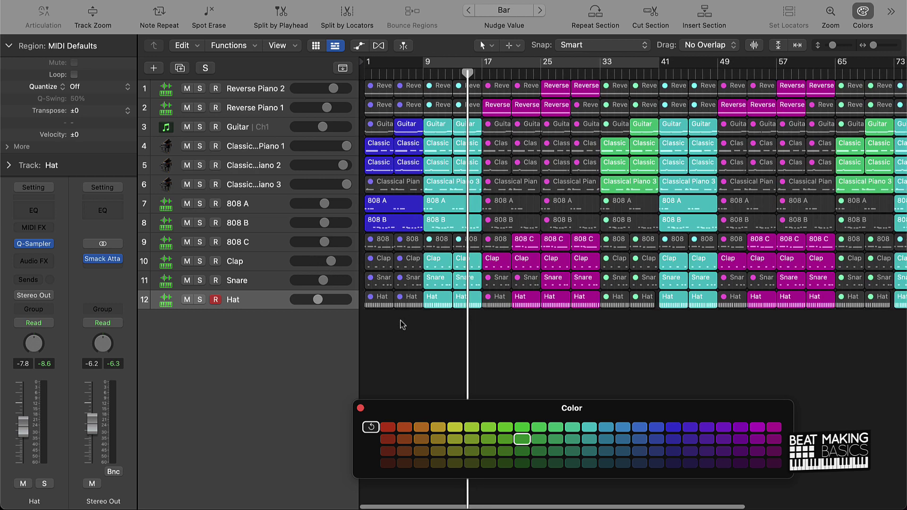
{"action": "left_click_drag", "start_coordinate": [409, 320], "coordinate": [366, 86]}
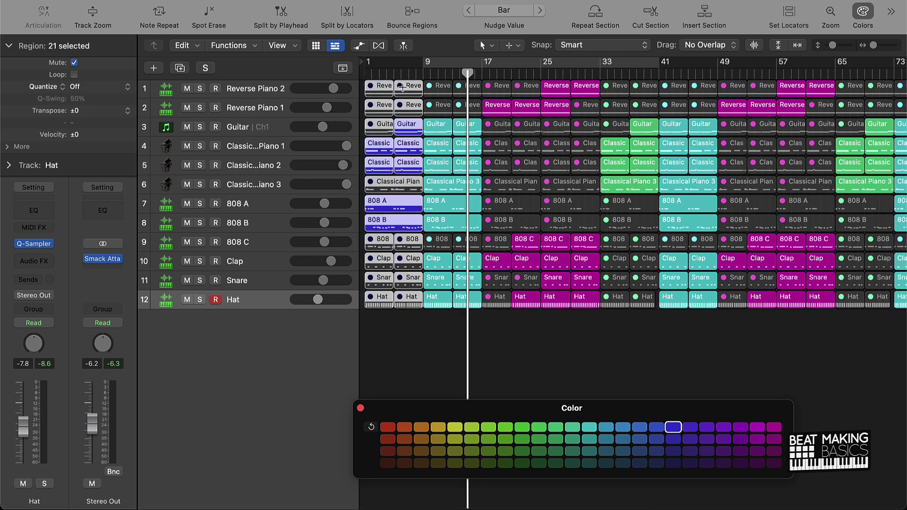
{"action": "left_click_drag", "start_coordinate": [470, 70], "coordinate": [833, 93]}
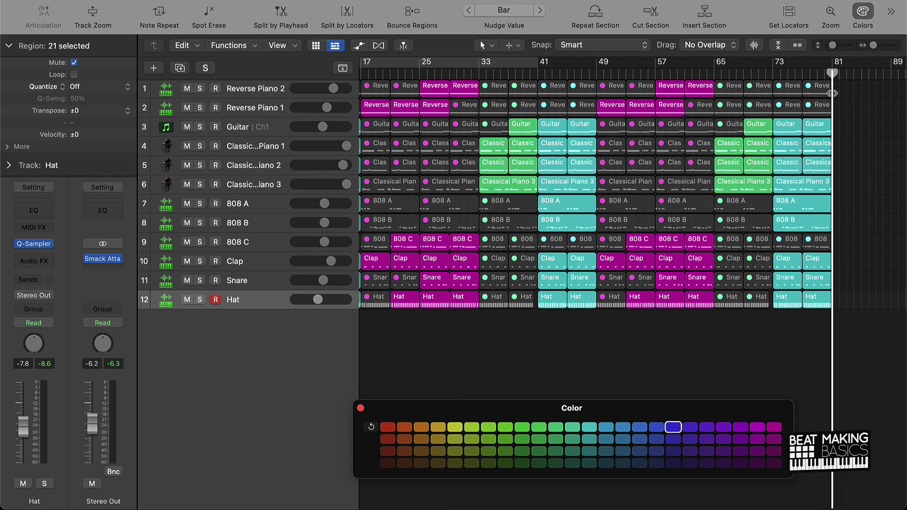
{"action": "key", "text": "super+v"}
In bars 81–89, unmute the first Guitar region and mute the second Guitar region and the 808 A and 808 B regions
{"action": "left_click", "coordinate": [846, 128]}
{"action": "left_click", "coordinate": [758, 128]}
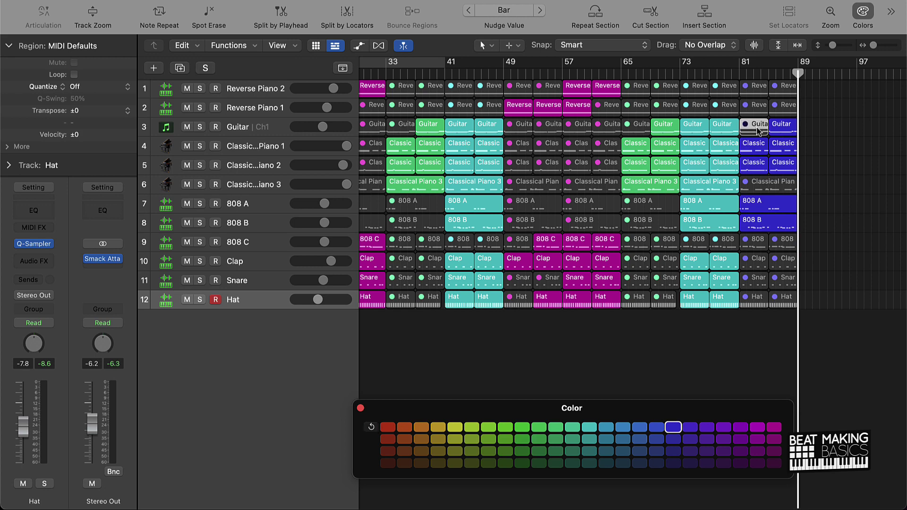
{"action": "key", "text": "ctrl+m"}
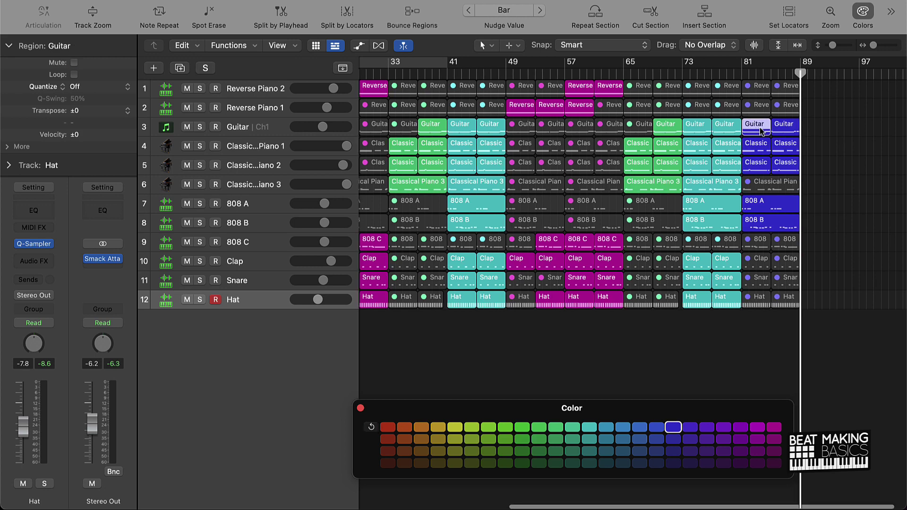
{"action": "left_click", "coordinate": [784, 124]}
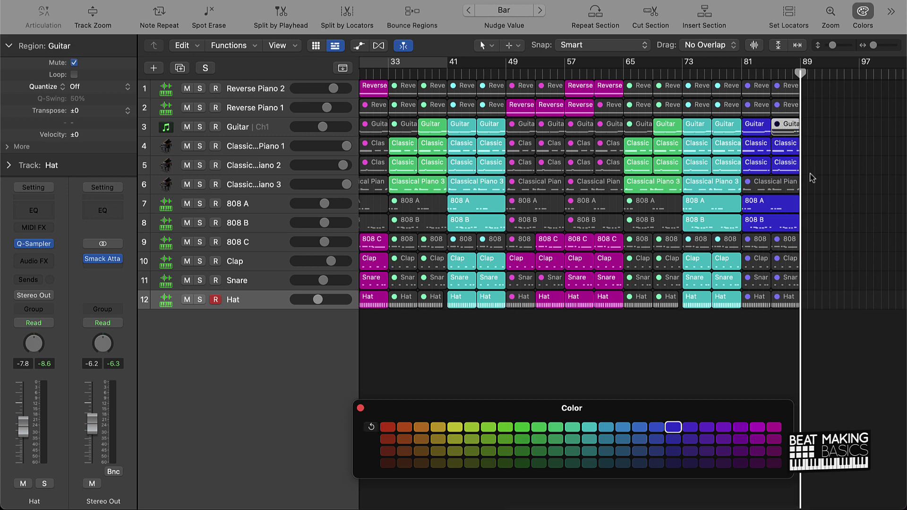
{"action": "left_click_drag", "start_coordinate": [851, 213], "coordinate": [767, 223]}
{"action": "key", "text": "ctrl+m"}
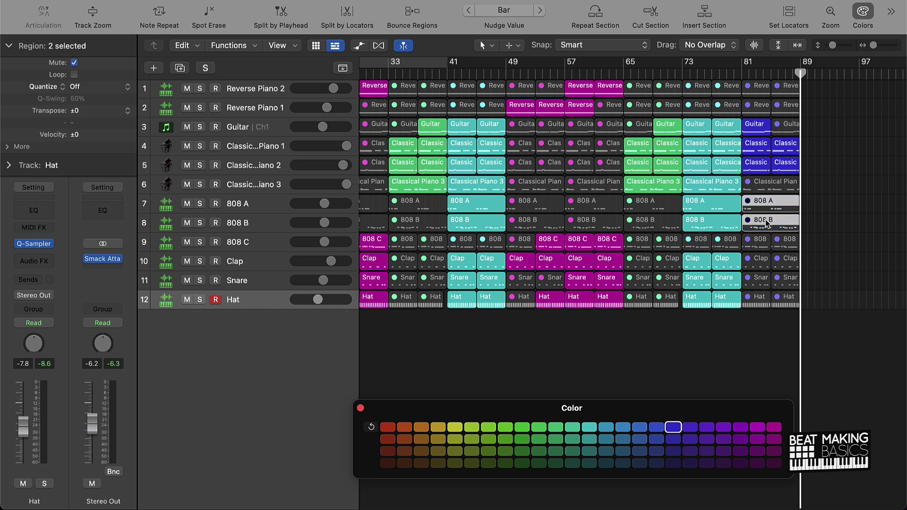
Move the project end marker to bar 89 and close the color palette
{"action": "scroll", "coordinate": [904, 60], "scroll_direction": "right", "scroll_amount": 2}
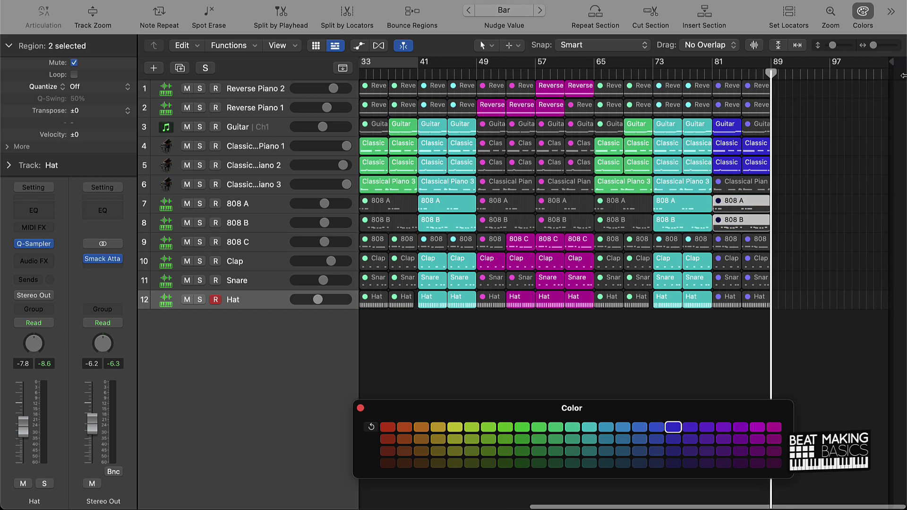
{"action": "scroll", "coordinate": [905, 60], "scroll_direction": "left", "scroll_amount": 1}
{"action": "left_click_drag", "start_coordinate": [906, 67], "coordinate": [785, 74]}
{"action": "left_click", "coordinate": [361, 409]}
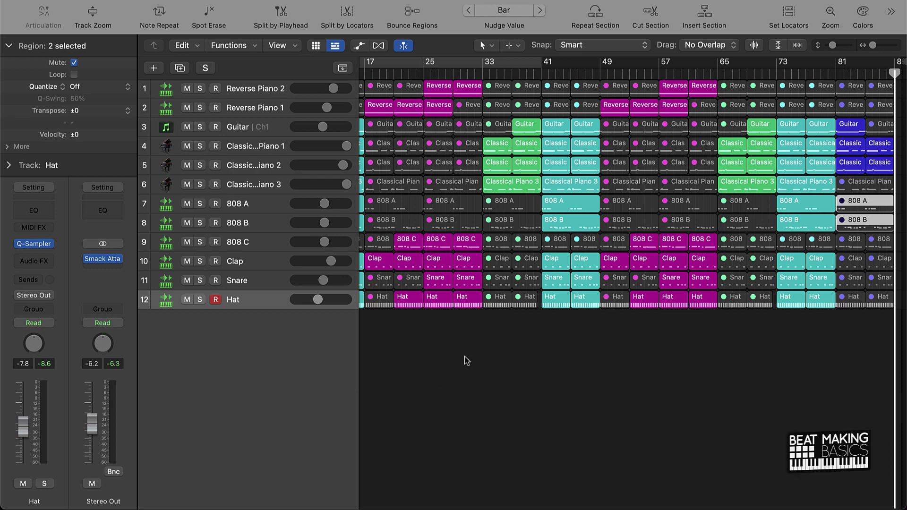
Set the control bar display to Beats & Time, hide the toolbar and deselect all regions
{"action": "scroll", "coordinate": [468, 351], "scroll_direction": "left", "scroll_amount": 4}
{"action": "scroll", "coordinate": [464, 347], "scroll_direction": "down", "scroll_amount": 2}
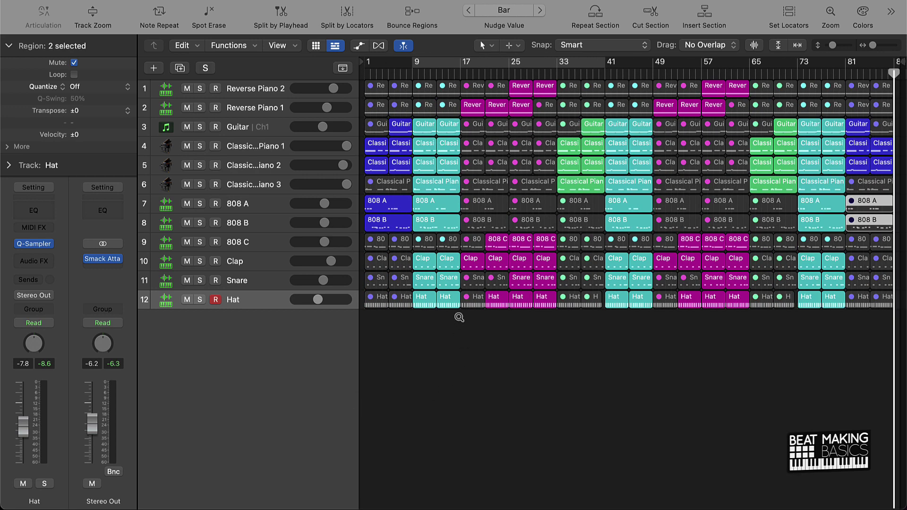
{"action": "left_click", "coordinate": [520, 0]}
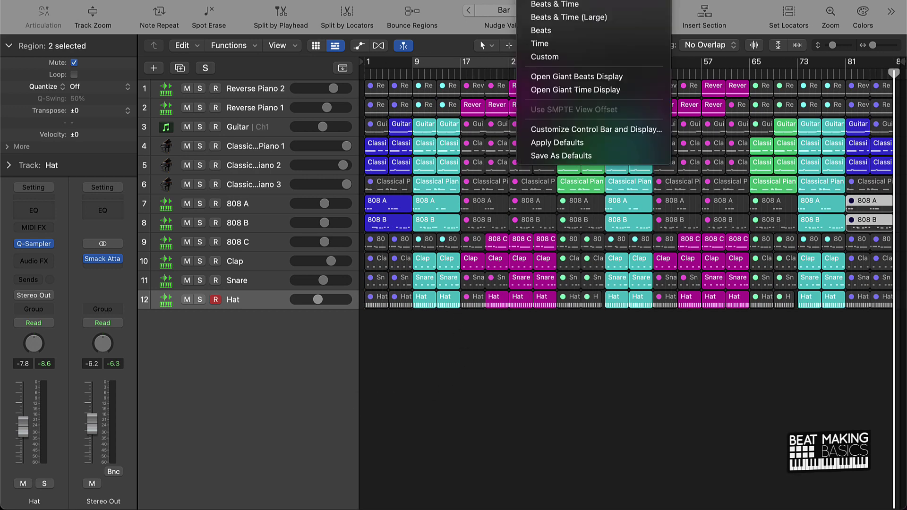
{"action": "left_click", "coordinate": [539, 6]}
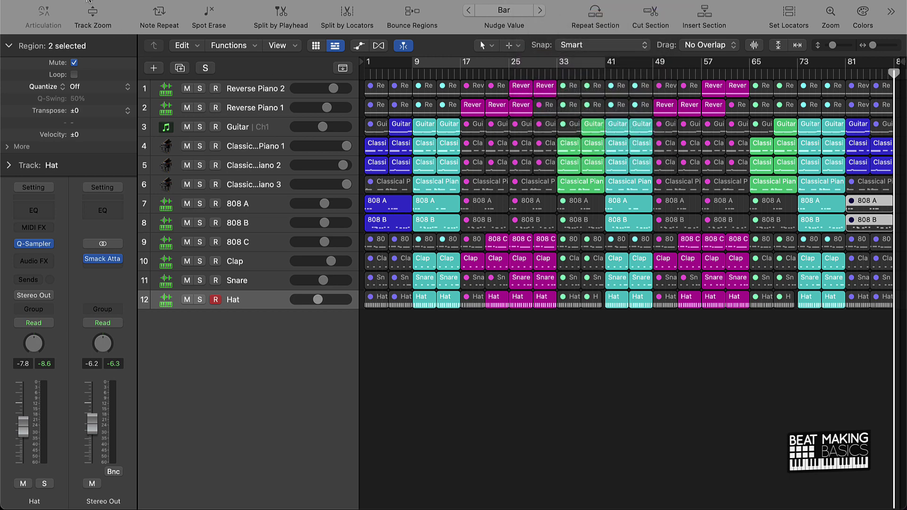
{"action": "left_click", "coordinate": [90, 0]}
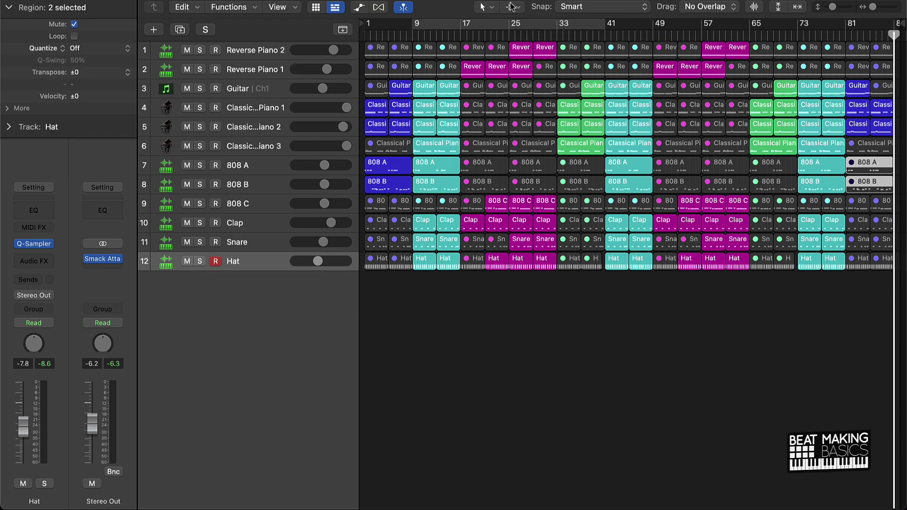
{"action": "left_click", "coordinate": [719, 350]}
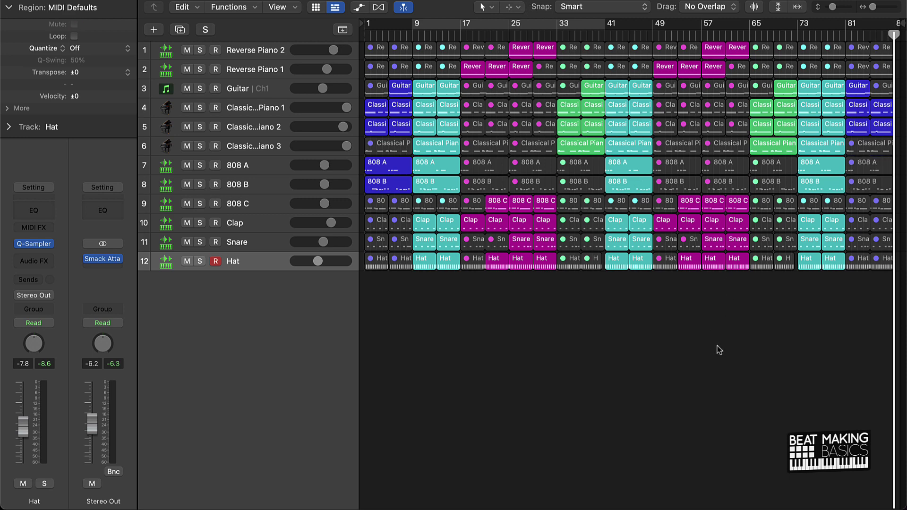
Return the playhead to bar 1 and turn off record enable on the Hat track
{"action": "key", "text": "Return"}
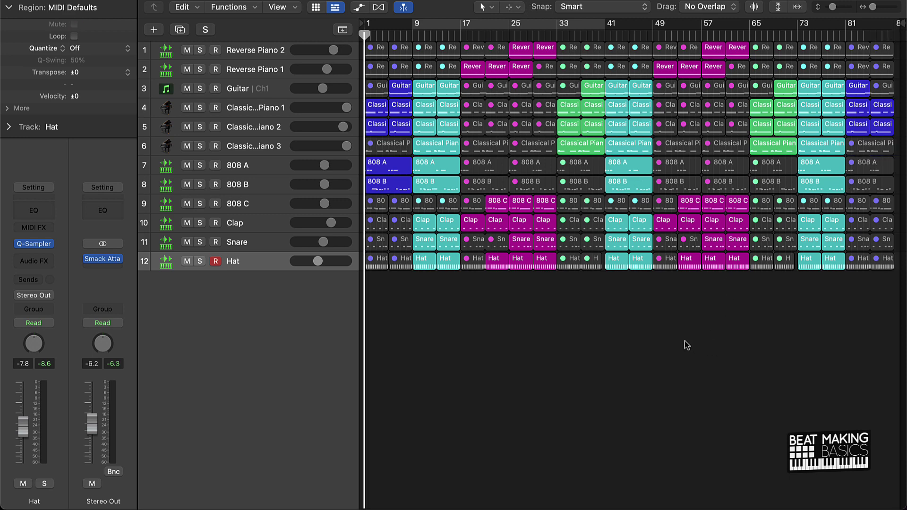
{"action": "left_click", "coordinate": [686, 347], "text": "ctrl+alt"}
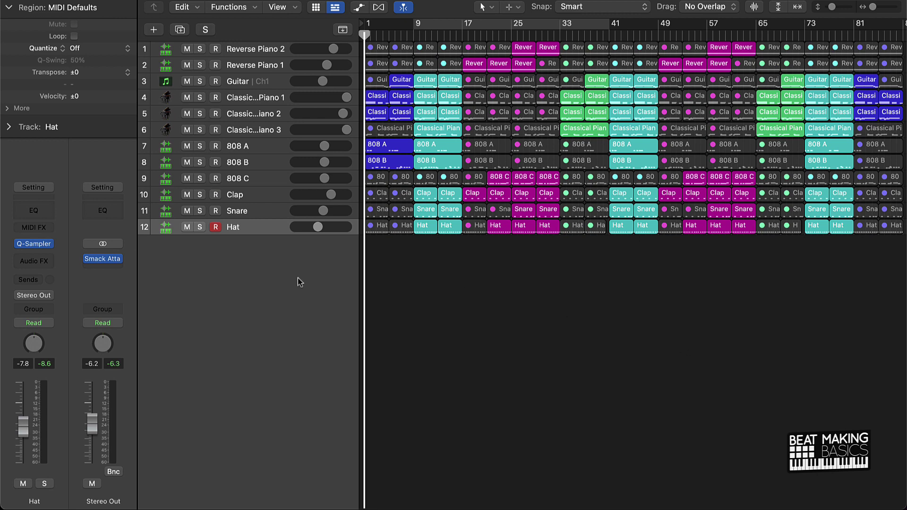
{"action": "left_click", "coordinate": [215, 229]}
{"action": "mouse_move", "coordinate": [635, 12]}
{"action": "scroll", "coordinate": [825, 153], "scroll_direction": "right", "scroll_amount": 1}
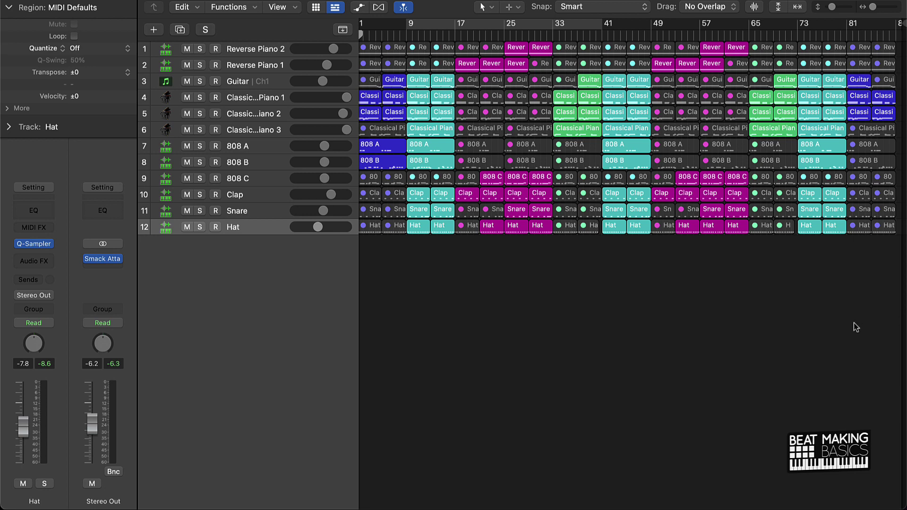
{"action": "scroll", "coordinate": [835, 317], "scroll_direction": "left", "scroll_amount": 1}
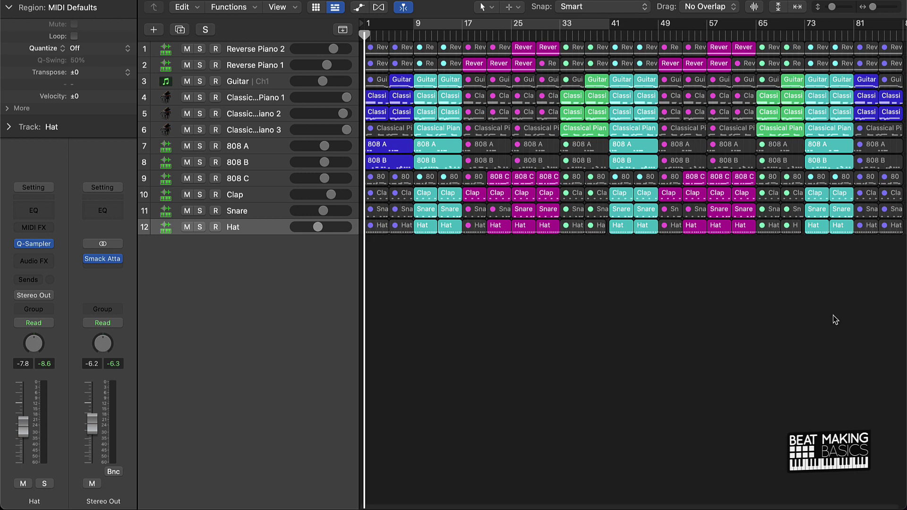